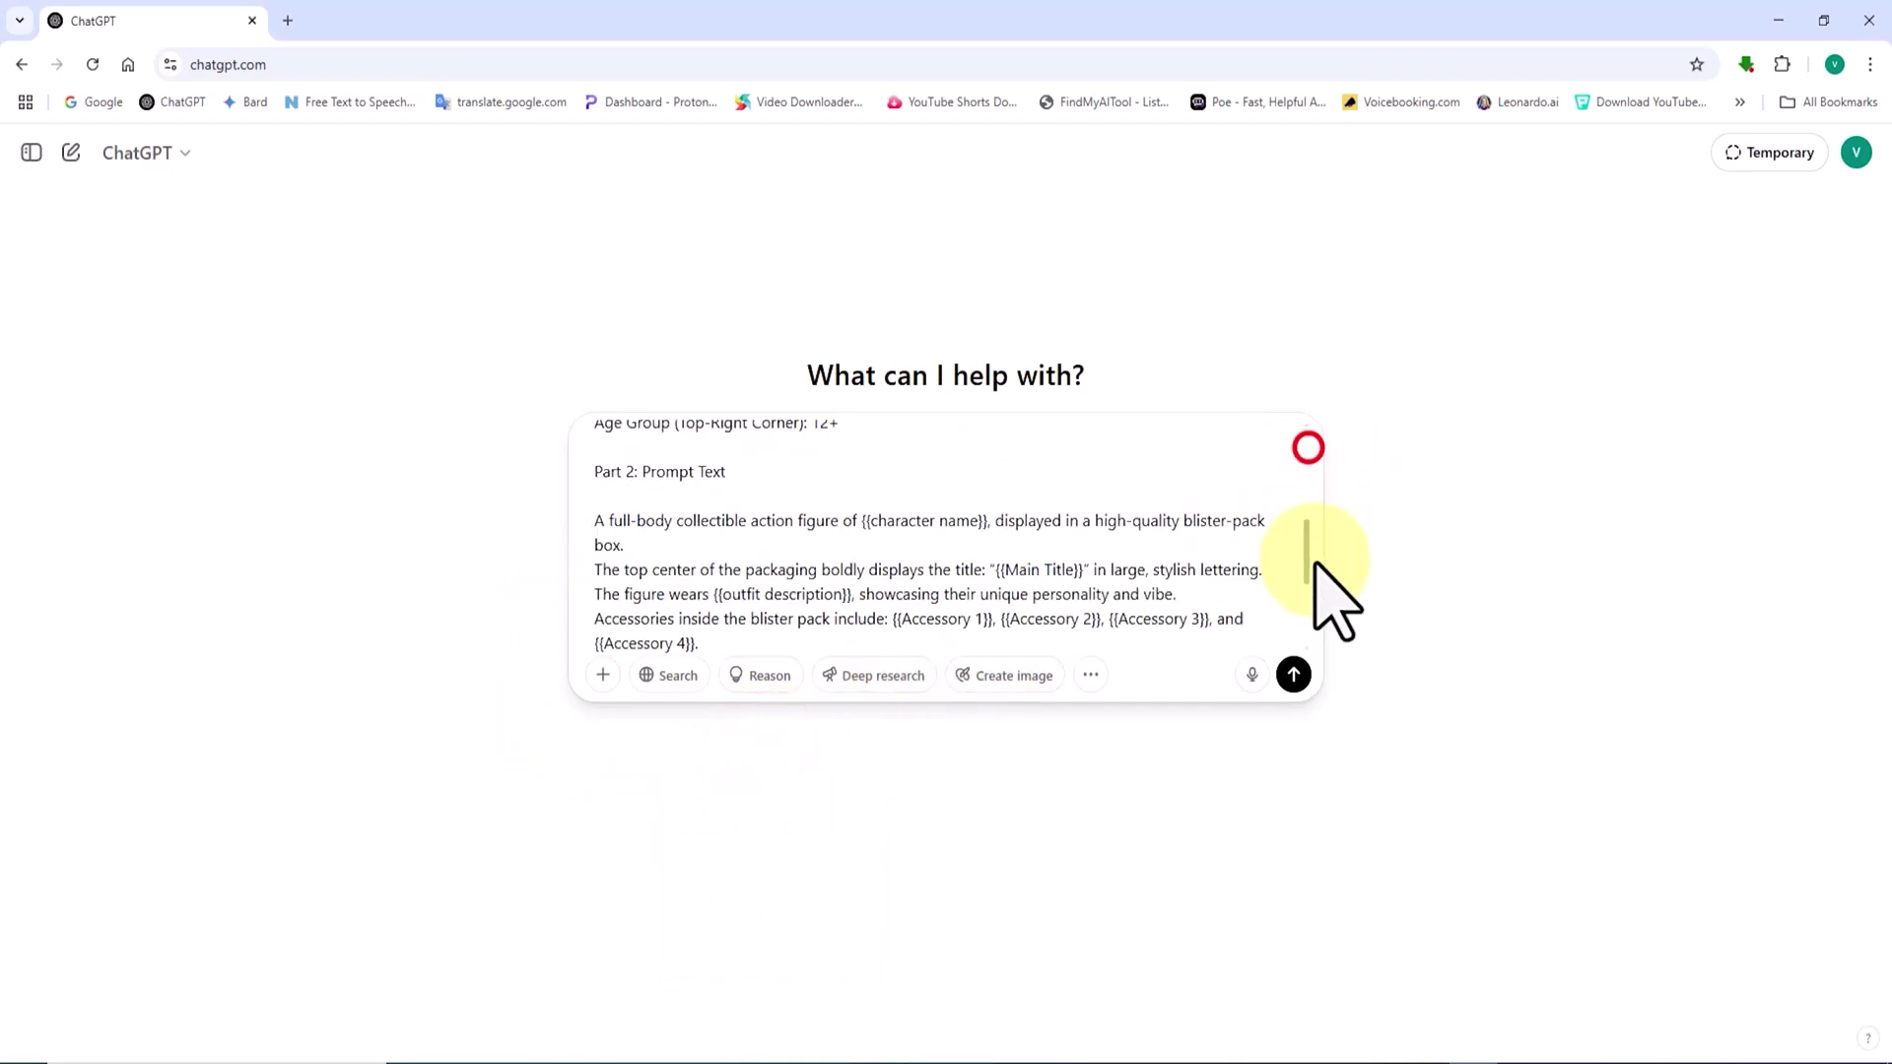
# - Send the filled-in template and copy the reply's 'Visionary of the Digital Age' Main Prompt
pyautogui.moveTo(1315, 562); pyautogui.dragTo(1315, 608)
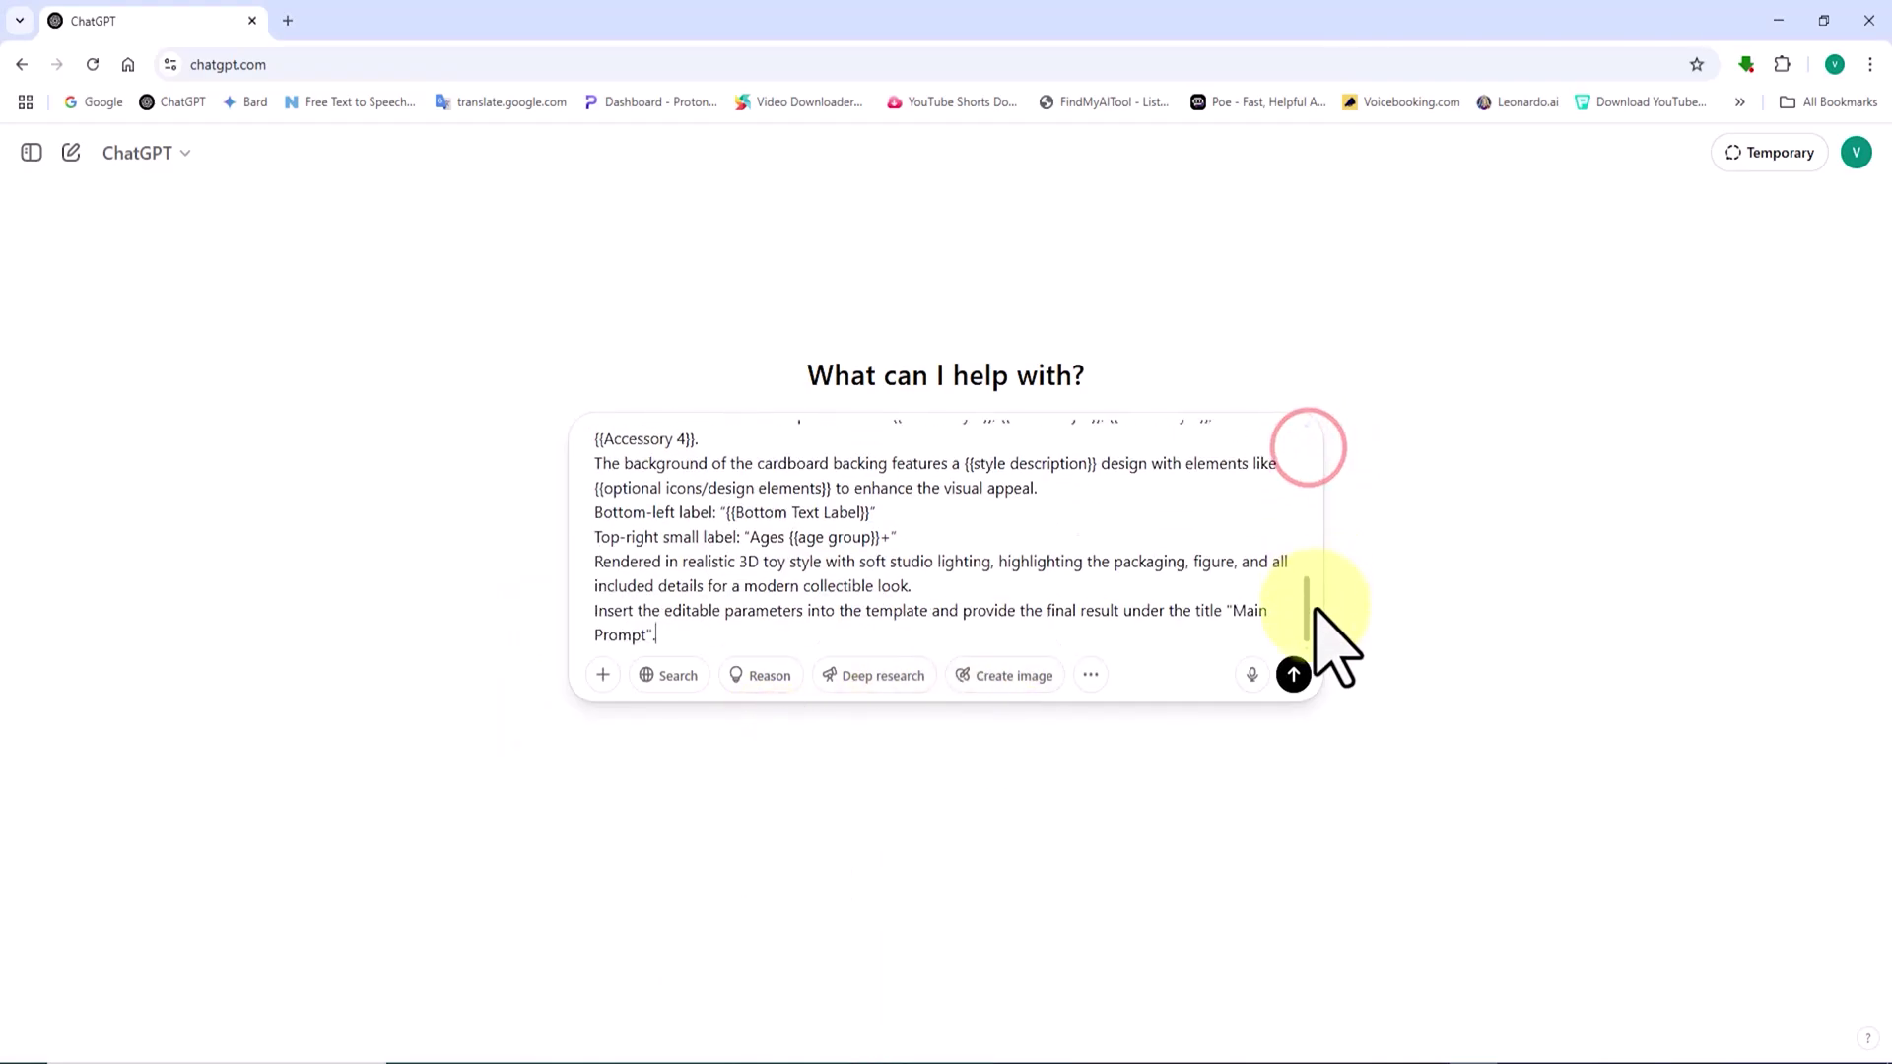
pyautogui.click(1294, 674)
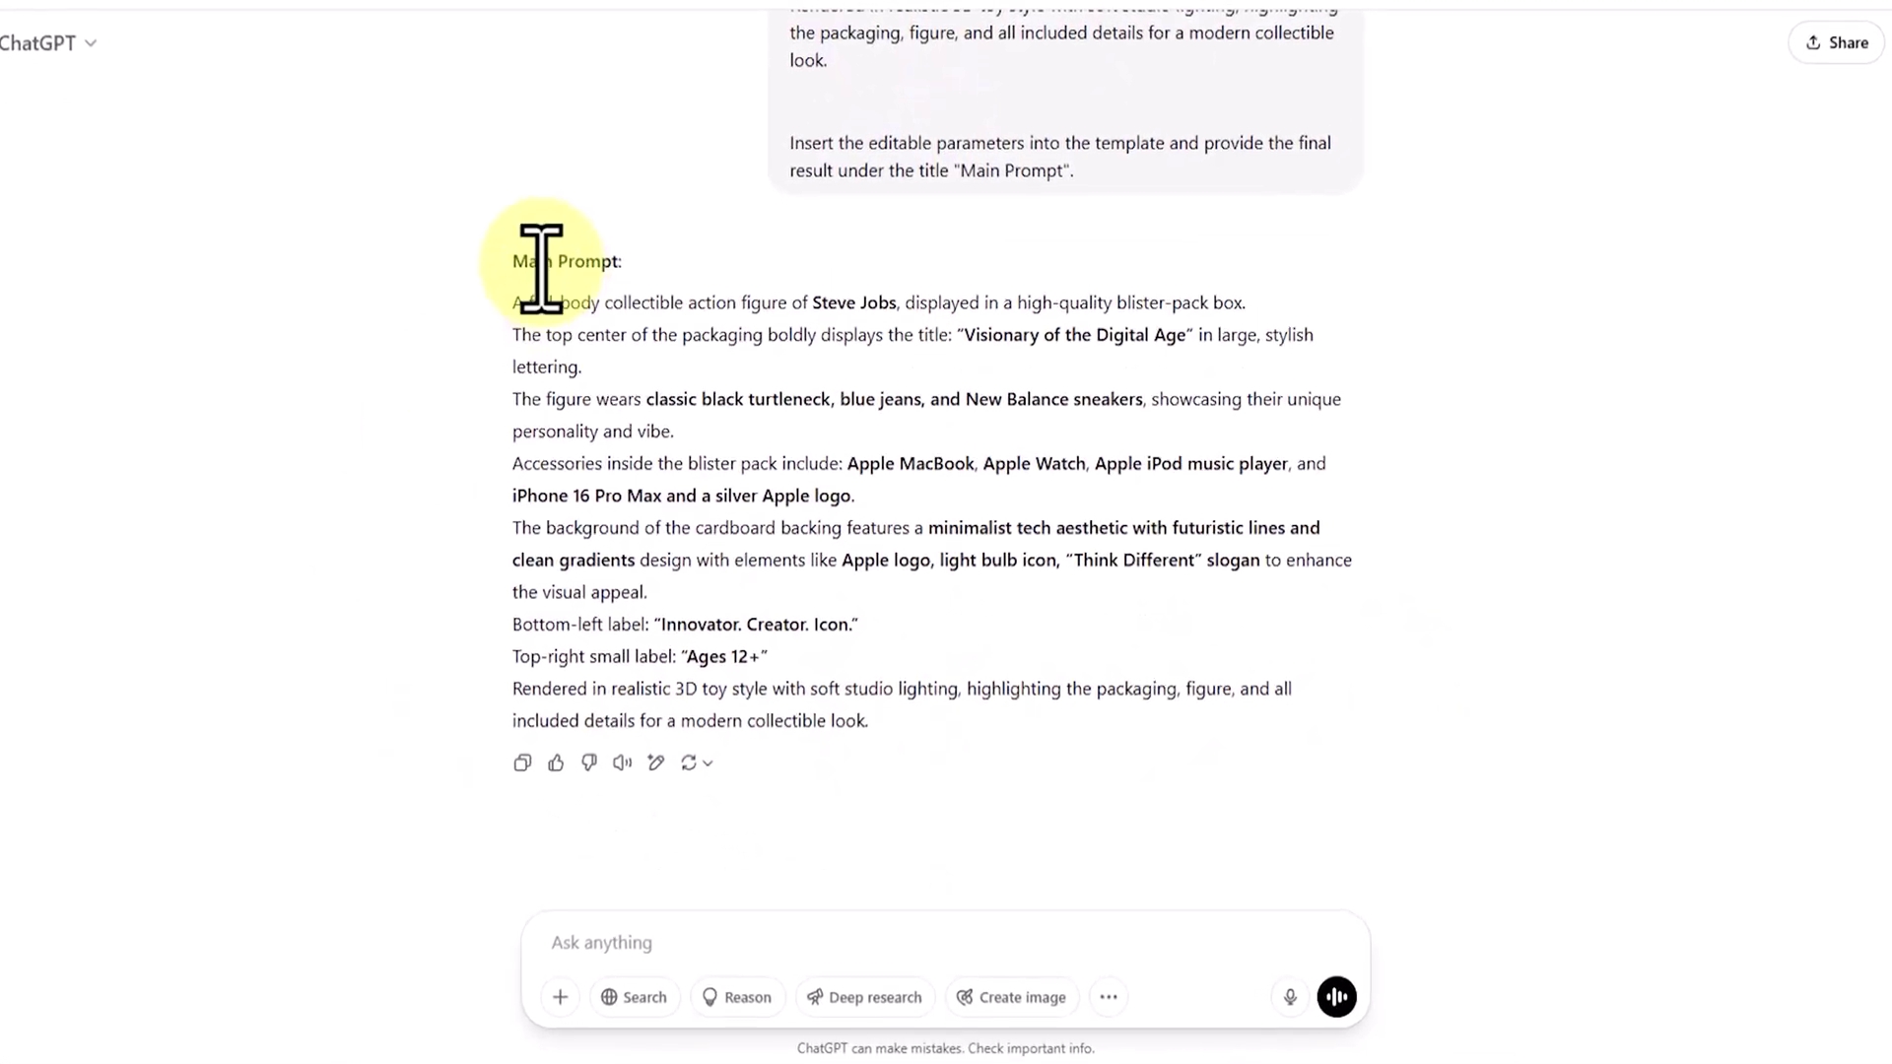
pyautogui.moveTo(513, 298); pyautogui.dragTo(891, 686)
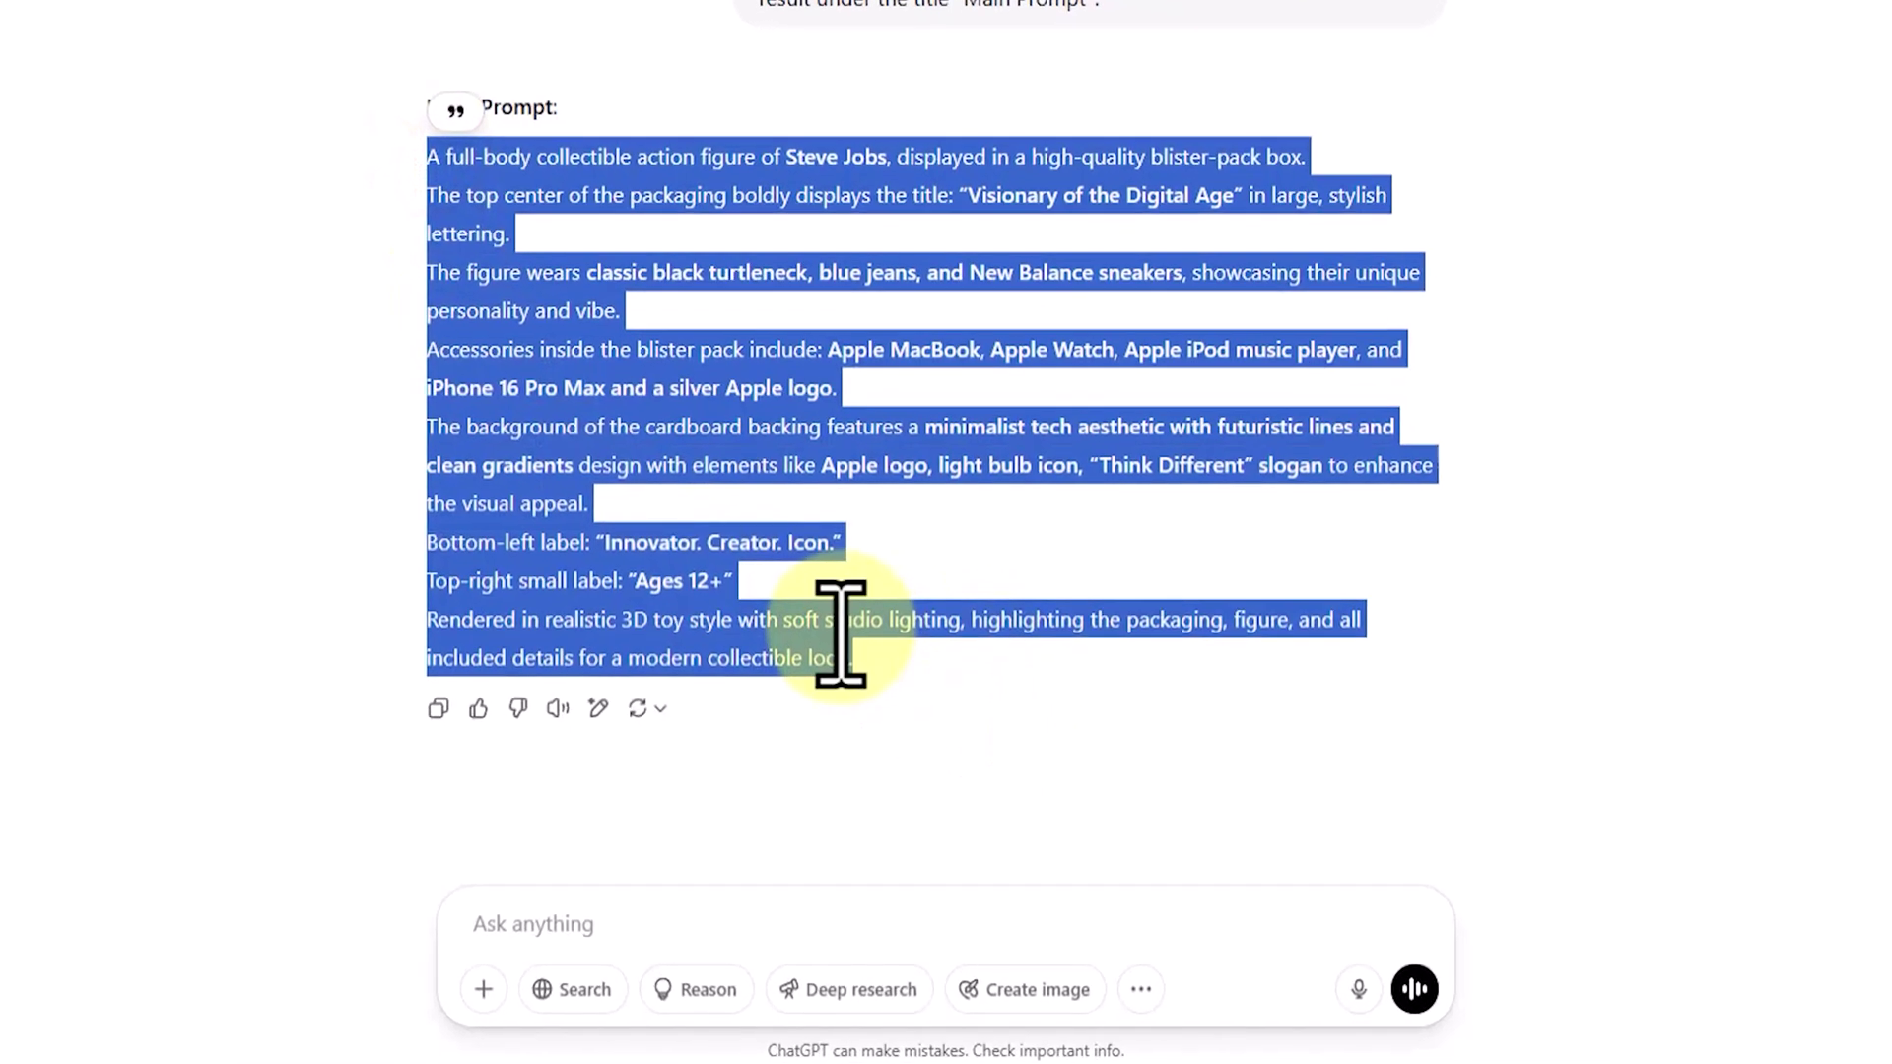
pyautogui.rightClick(843, 638)
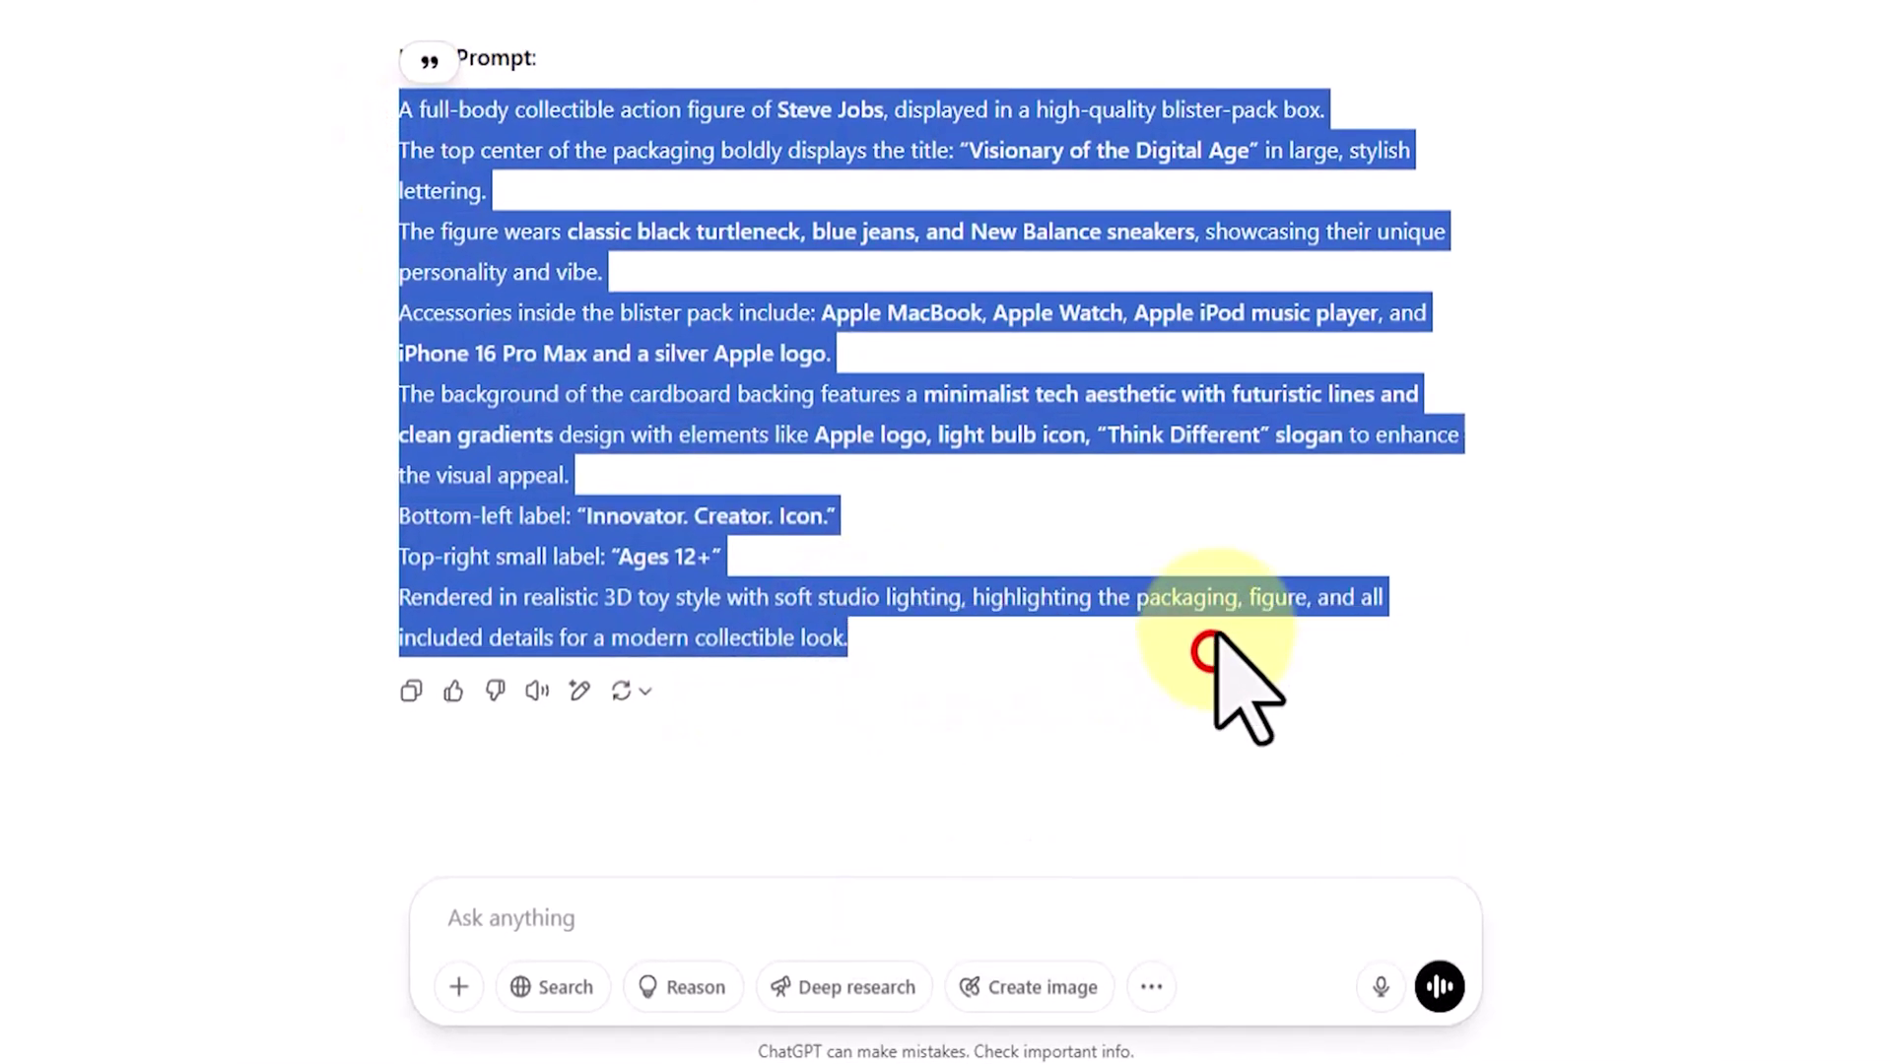
pyautogui.click(1208, 650)
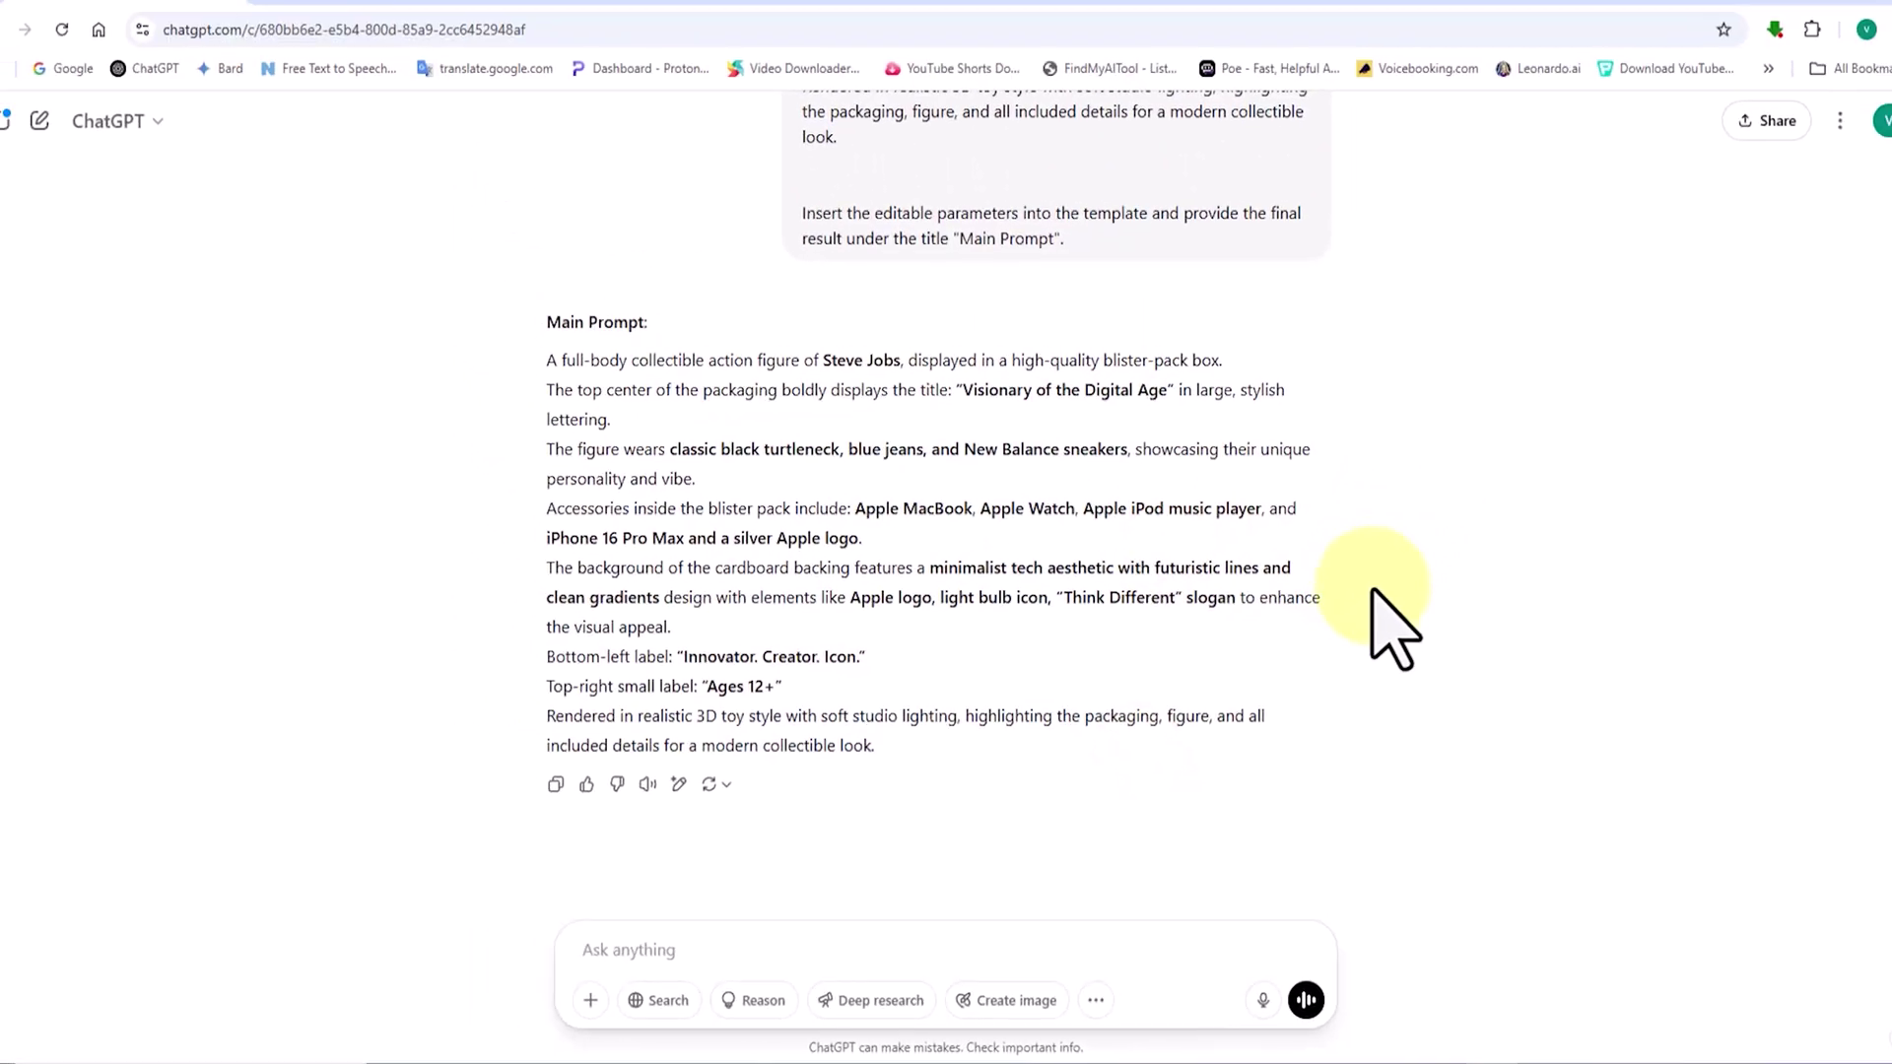
# - Paste the Steve Jobs Main Prompt as plain text into the other browser's new chat and send it
pyautogui.click(930, 1034)
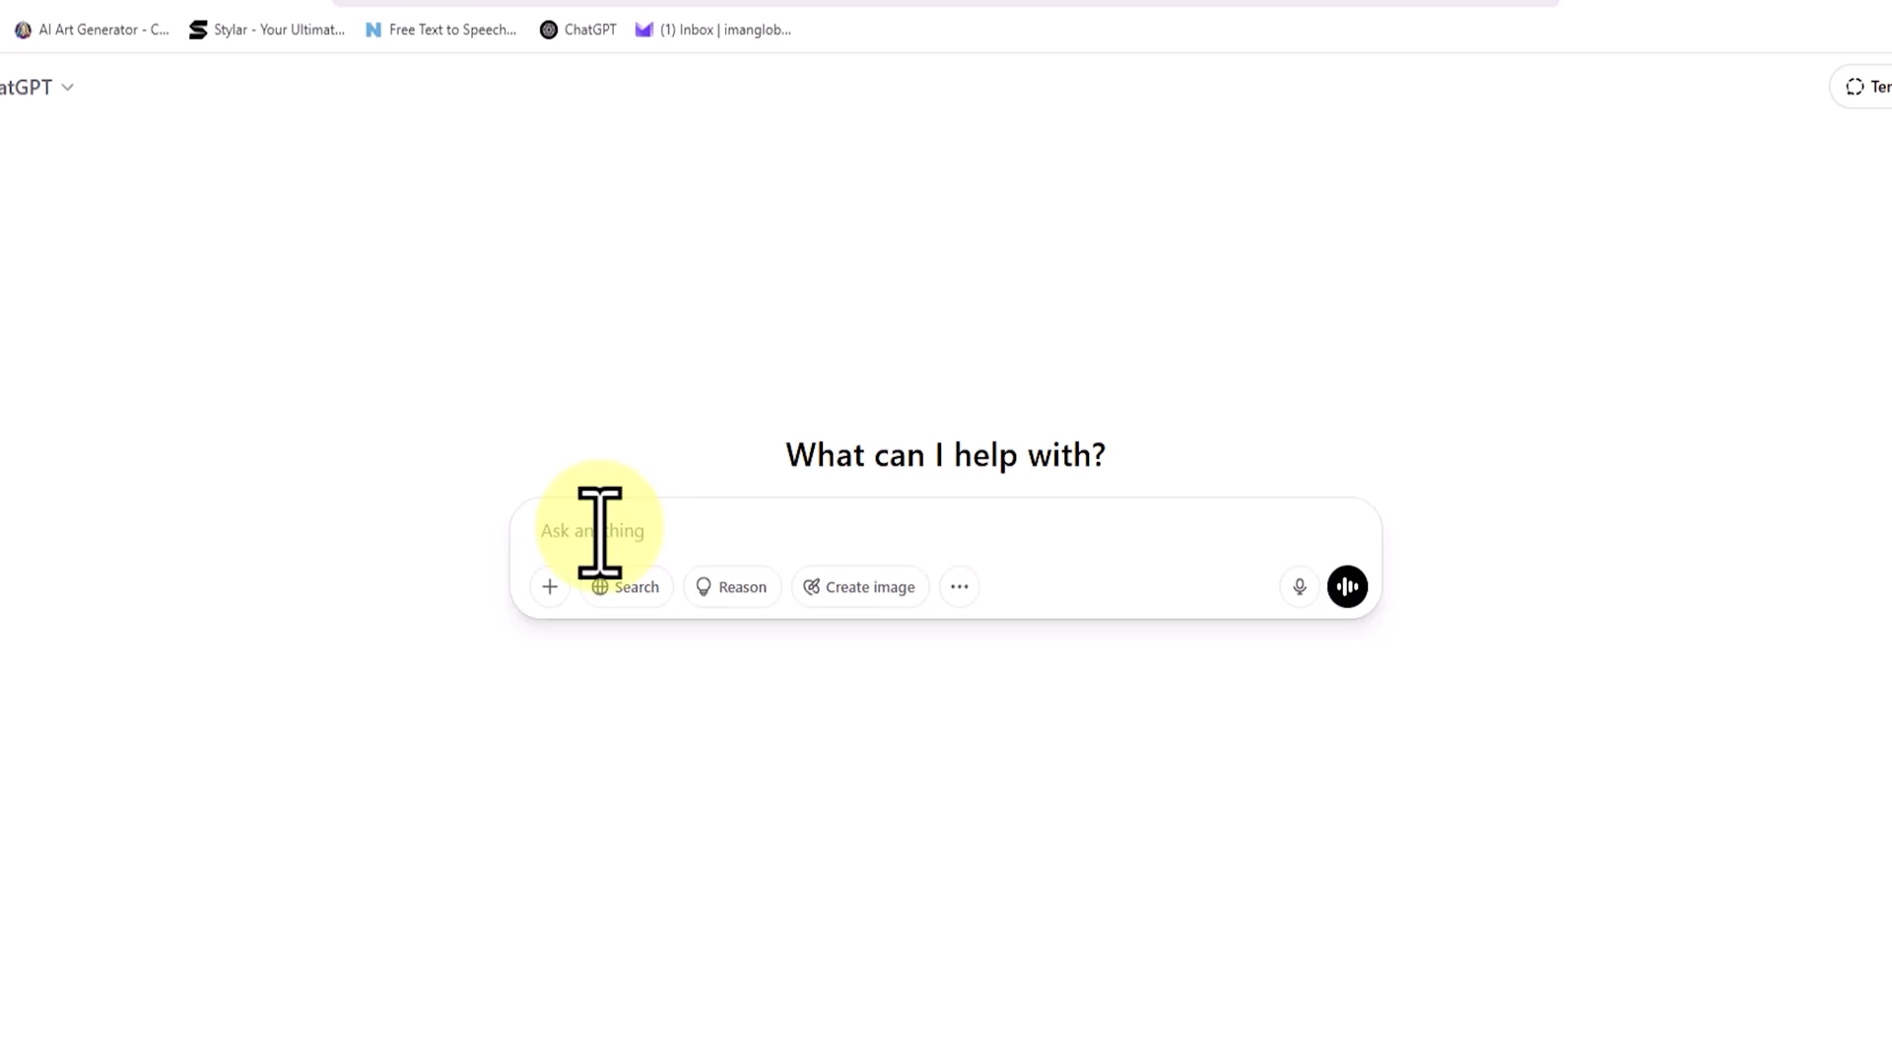
pyautogui.click(636, 817)
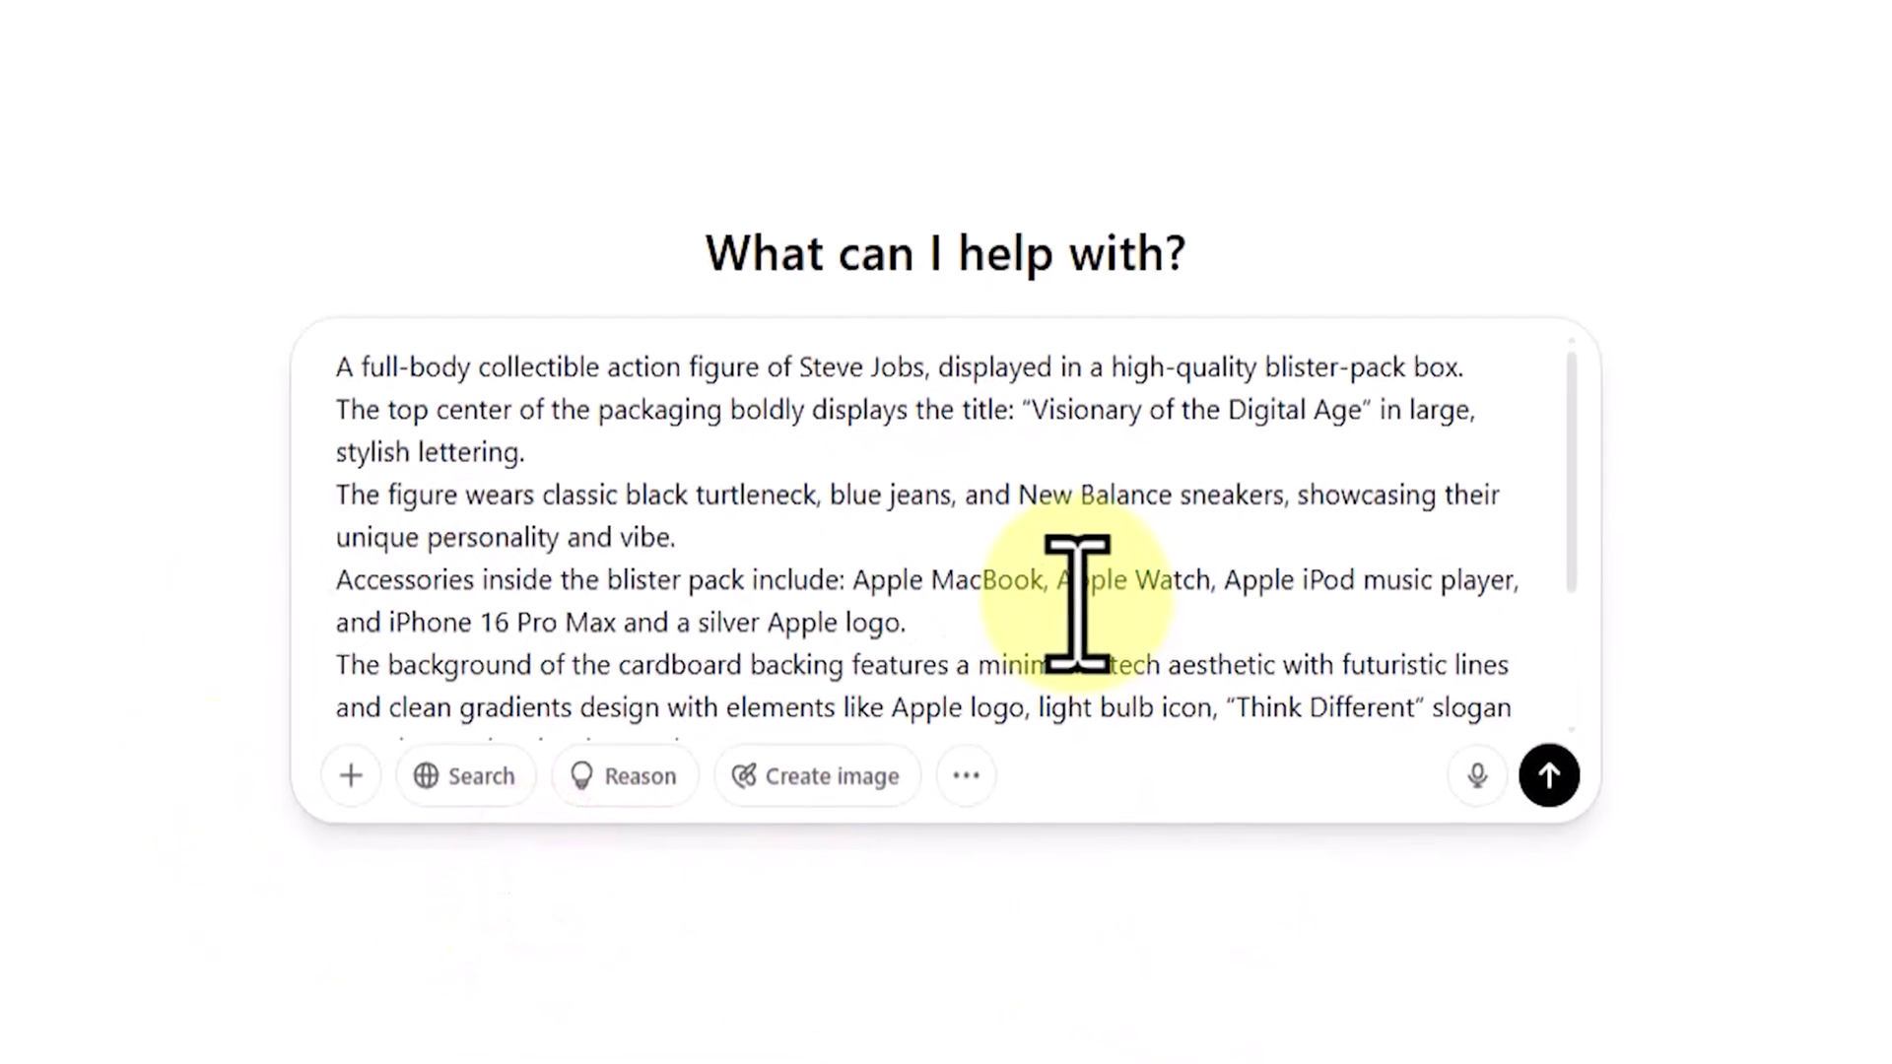
pyautogui.scroll(-5, 1077, 601)
pyautogui.scroll(5, 1089, 591)
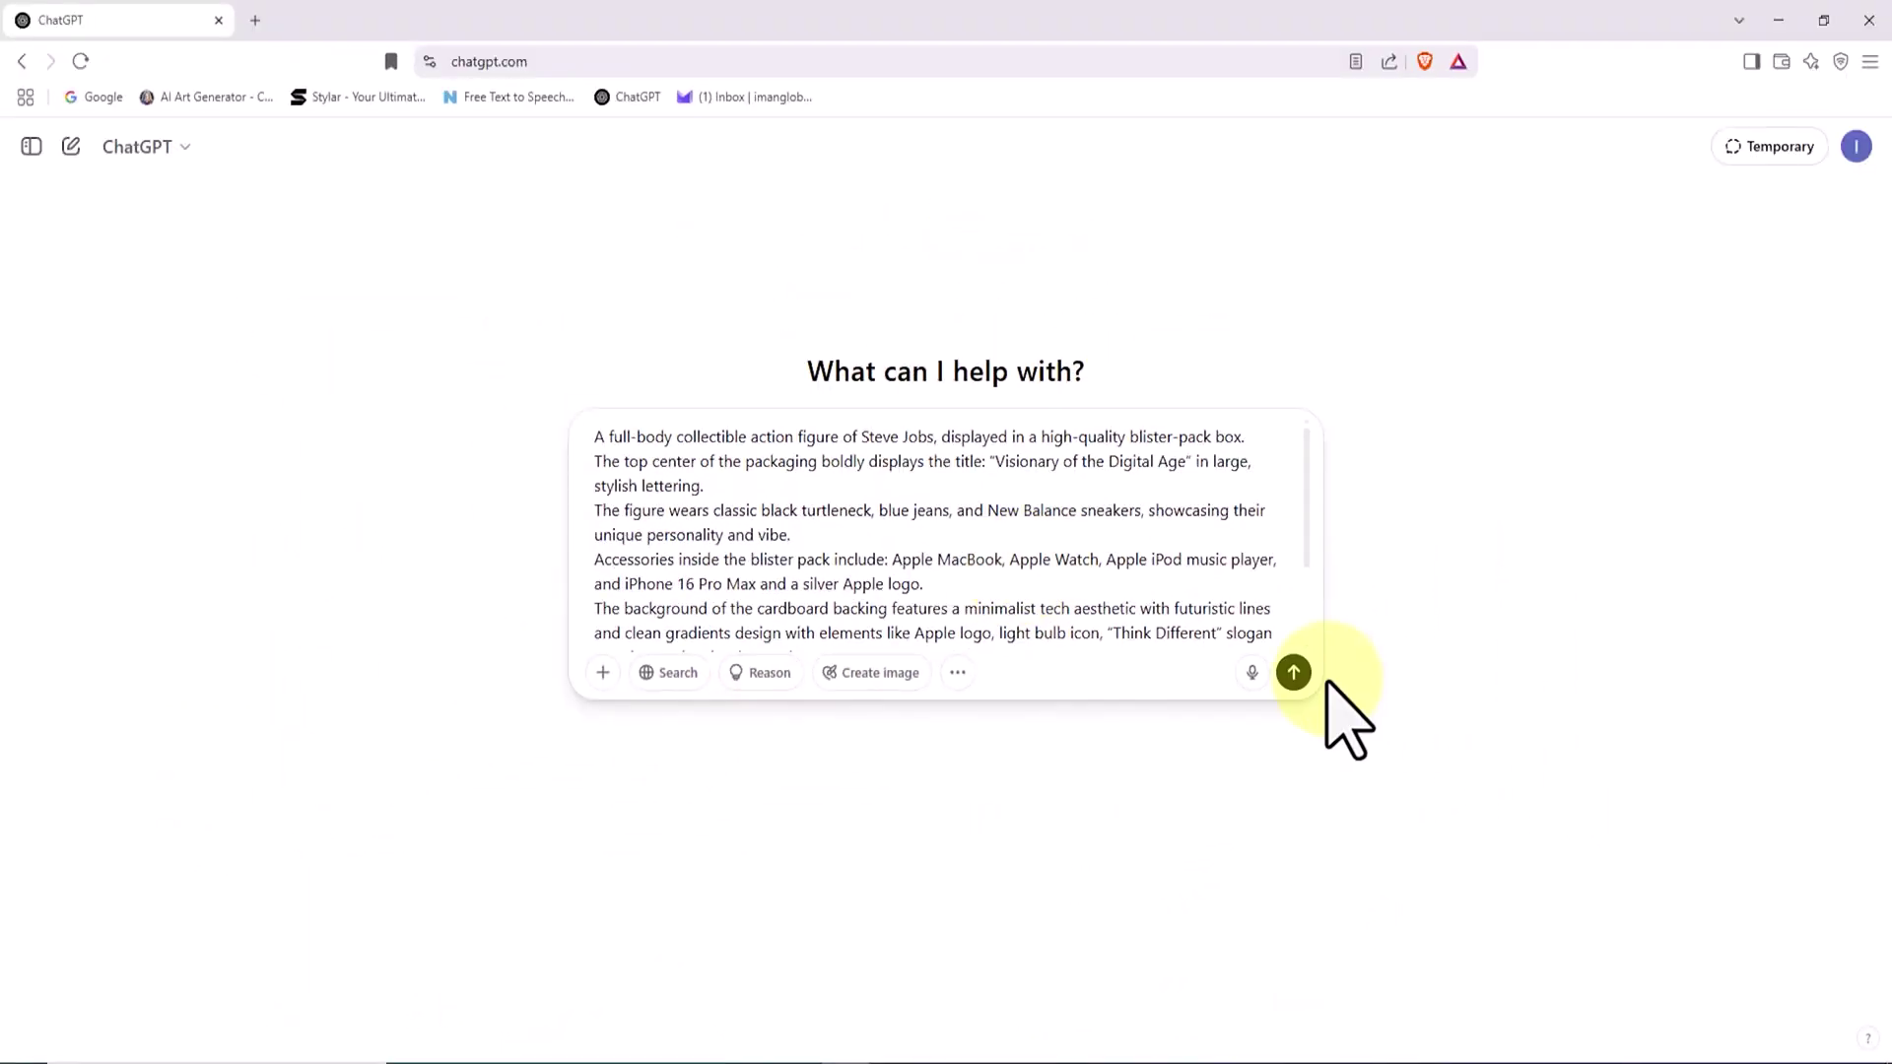
pyautogui.click(1294, 672)
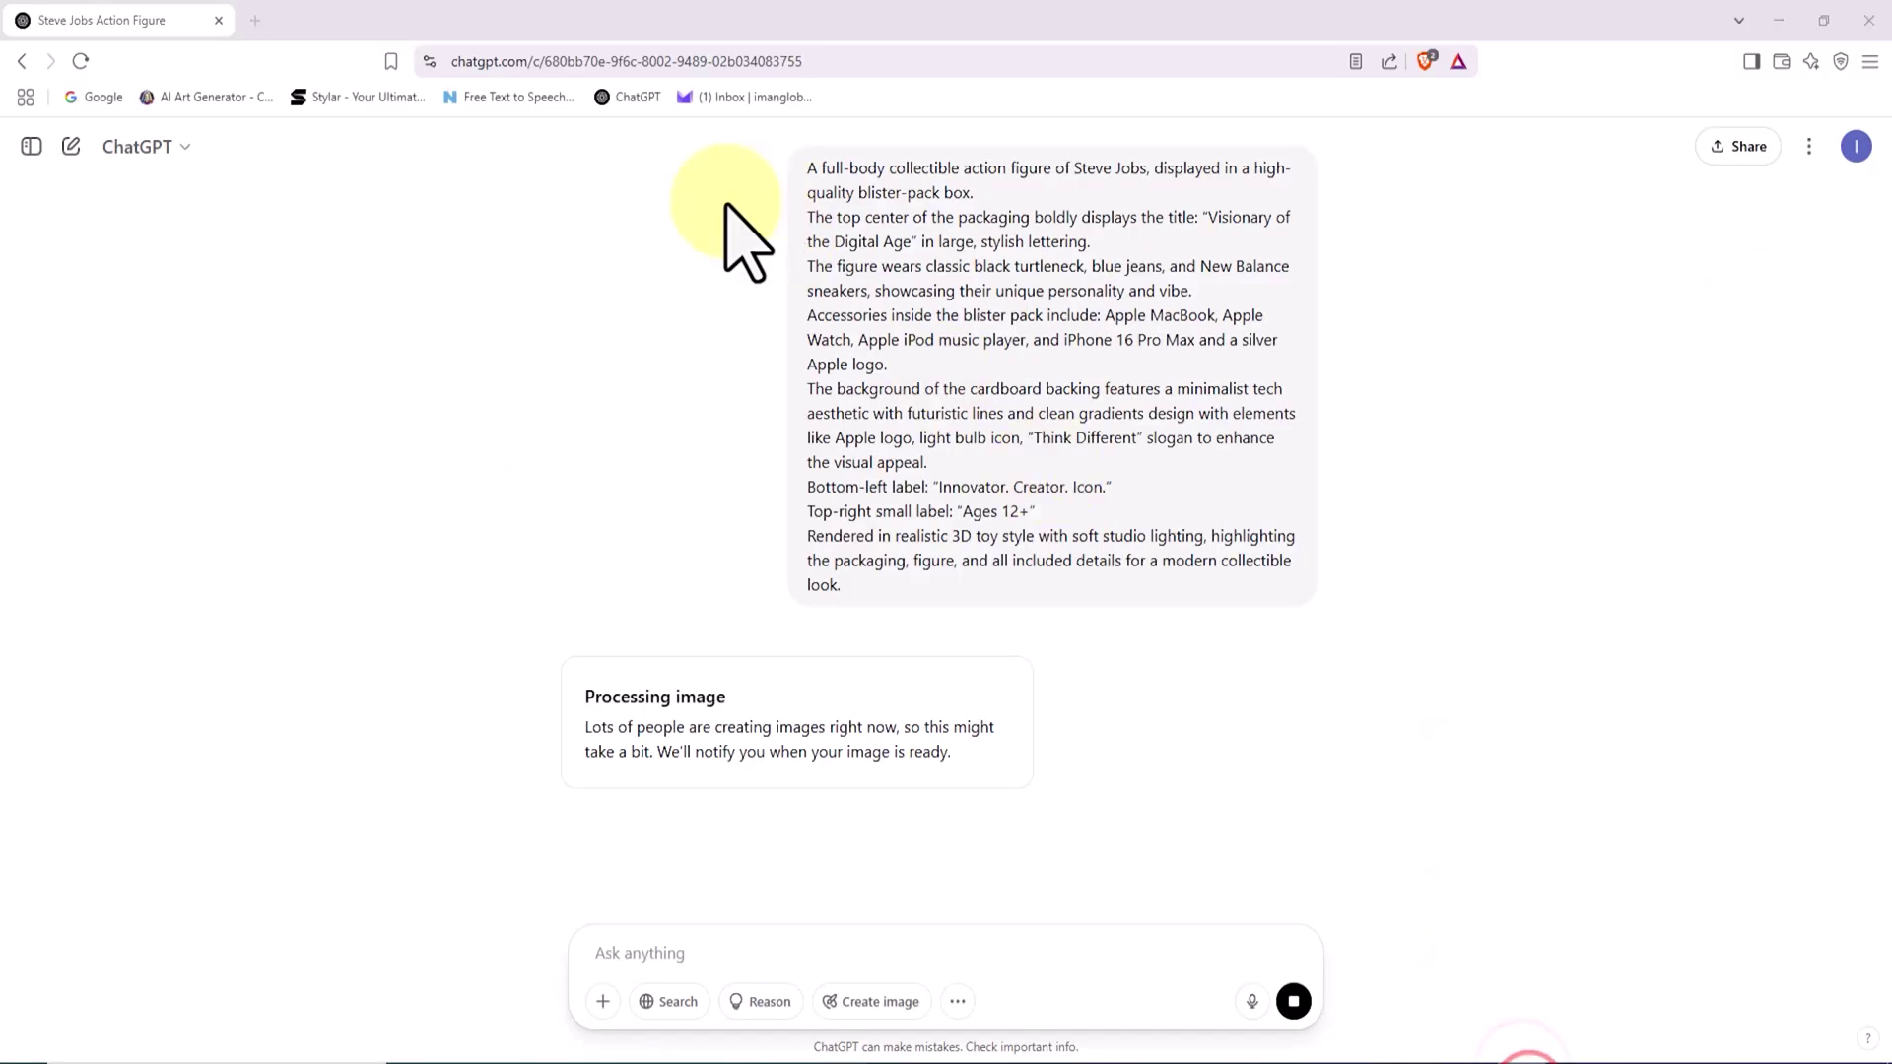
pyautogui.scroll(-5, 1338, 532)
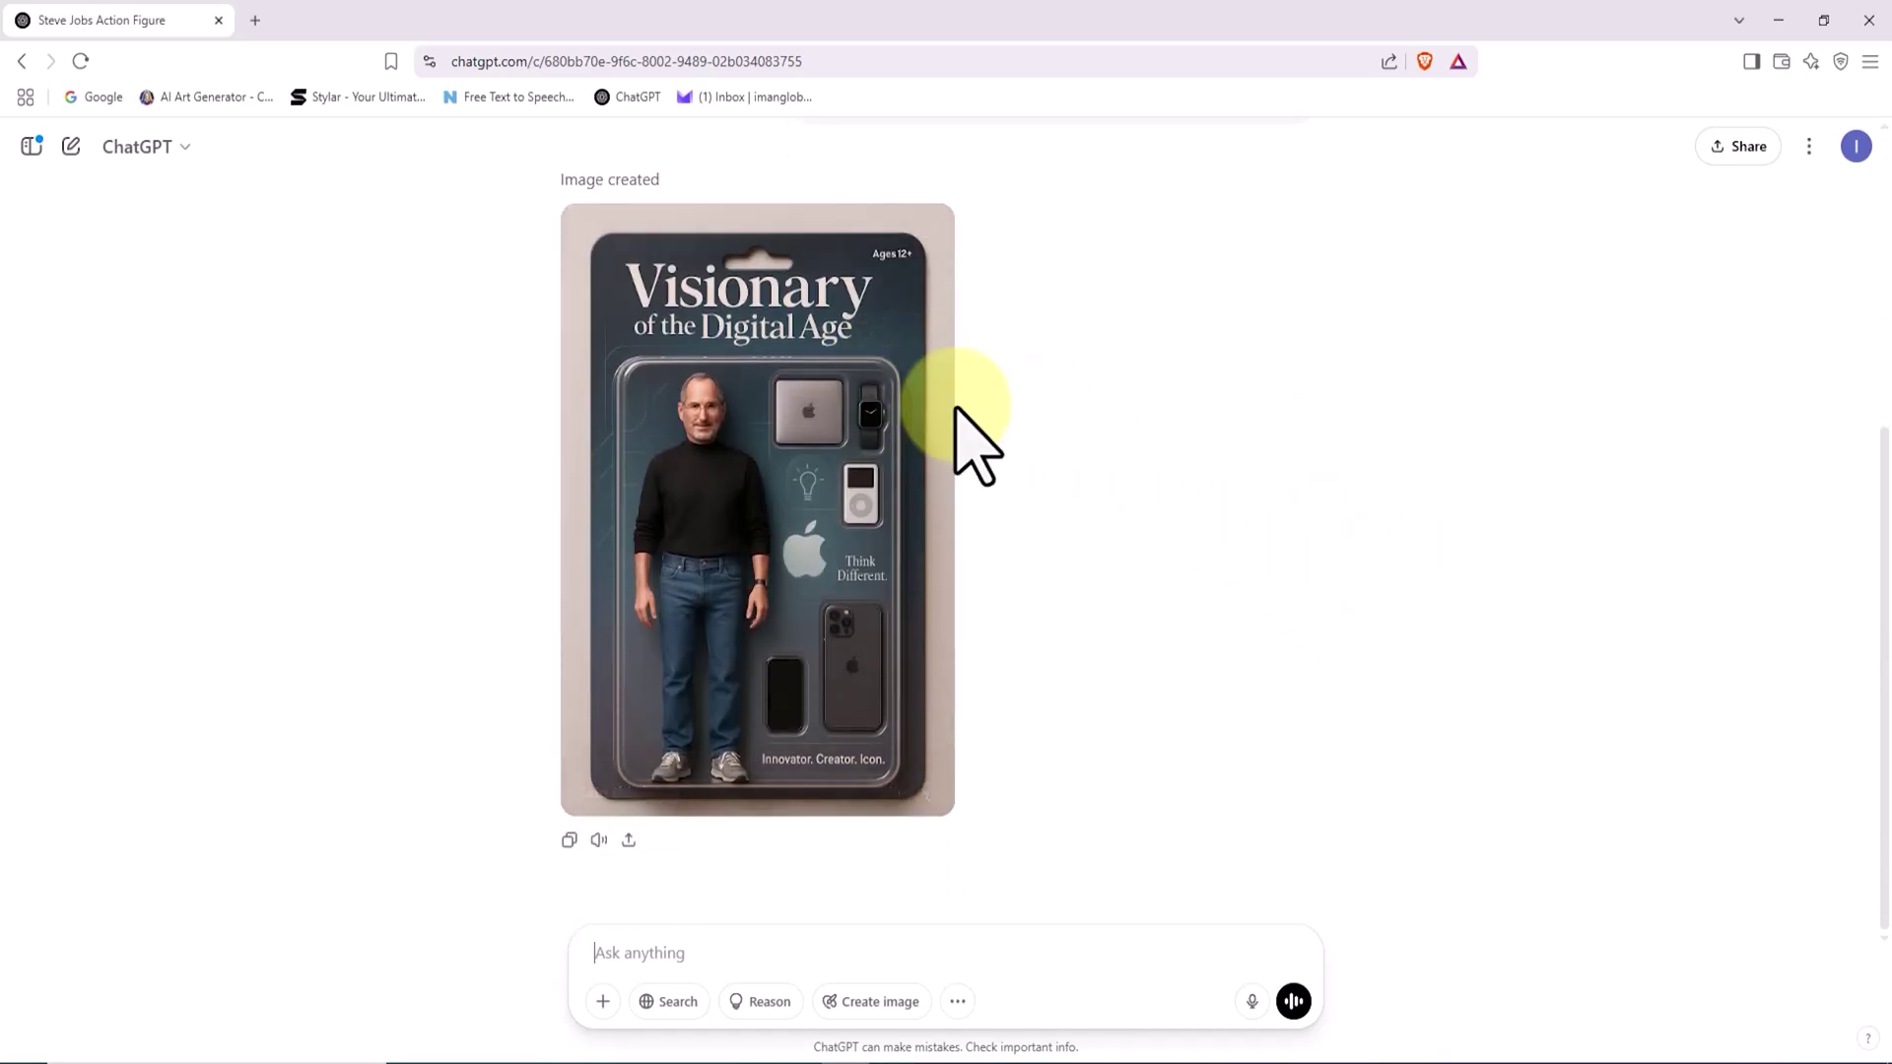
# - View the generated 'Visionary of the Digital Age' figure image at full size
pyautogui.click(782, 412)
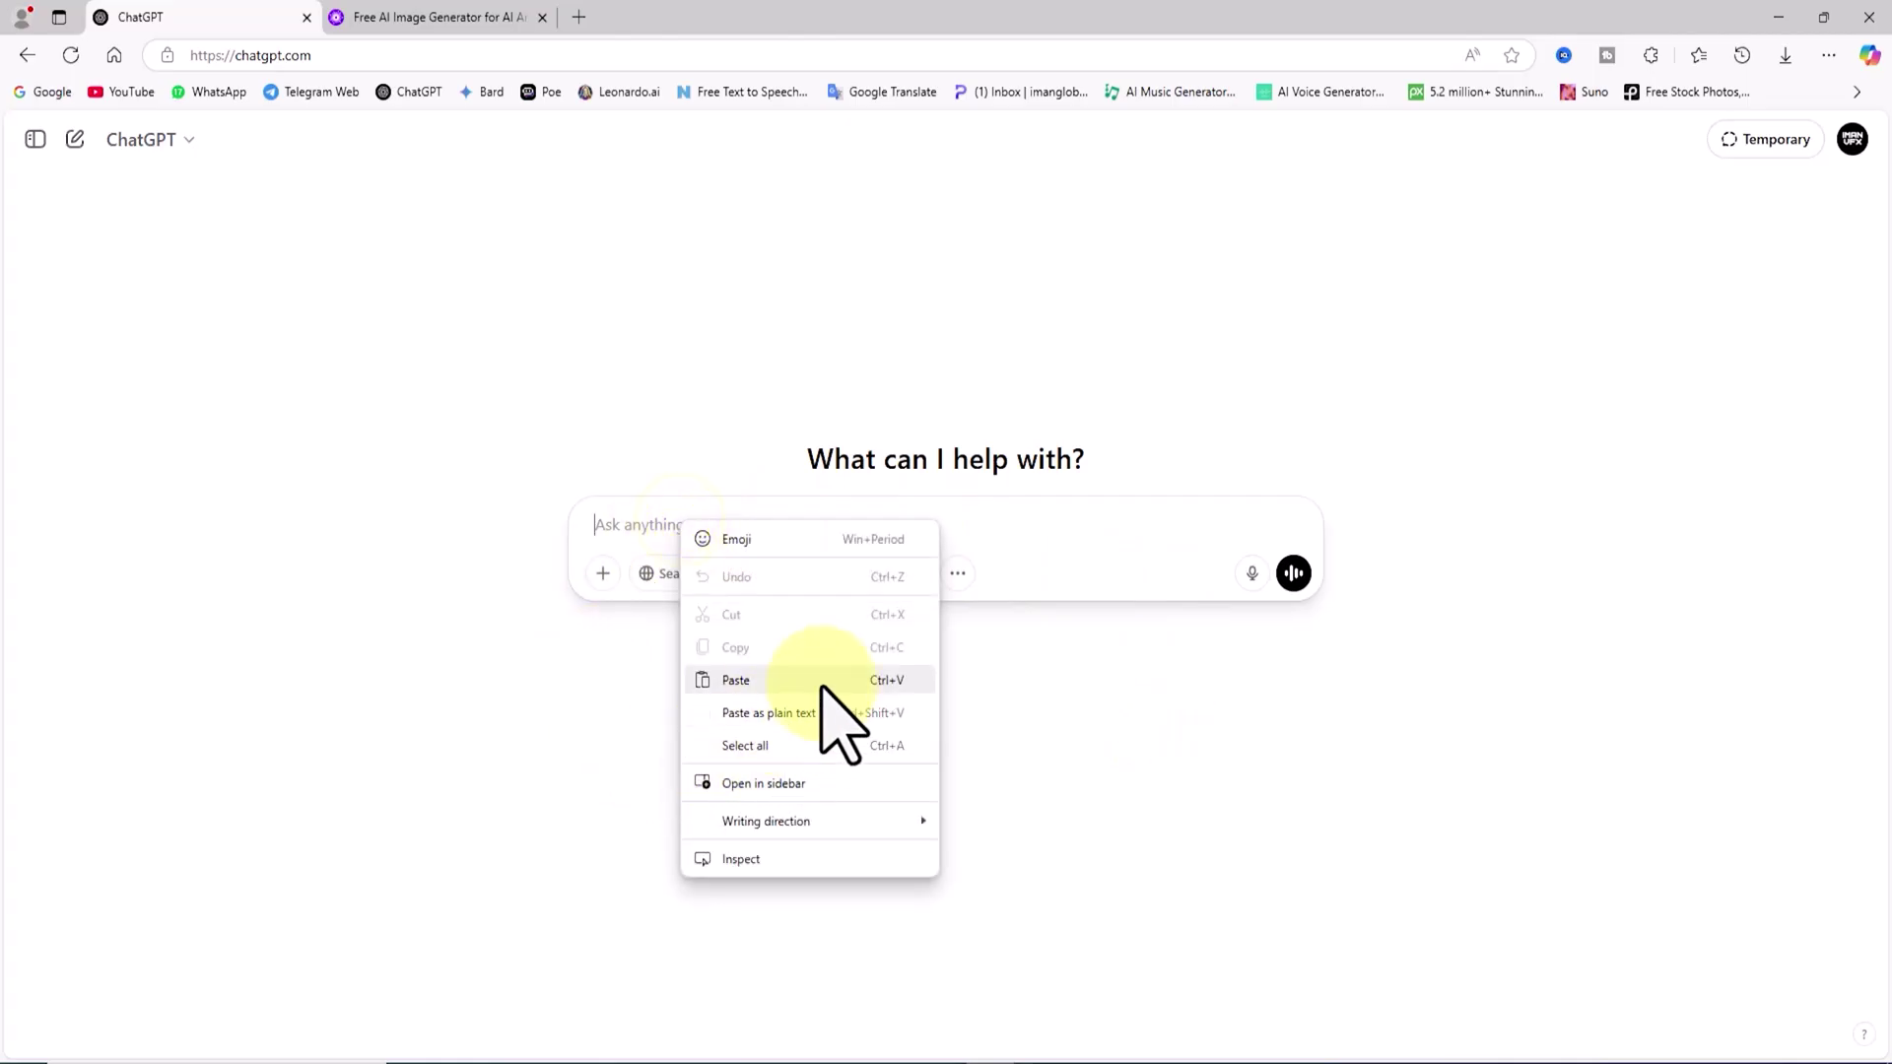
# - Send the Charlie Chaplin request, copy 'The Tramp' Main Prompt, and move to PicLumen
pyautogui.click(824, 682)
pyautogui.click(1294, 668)
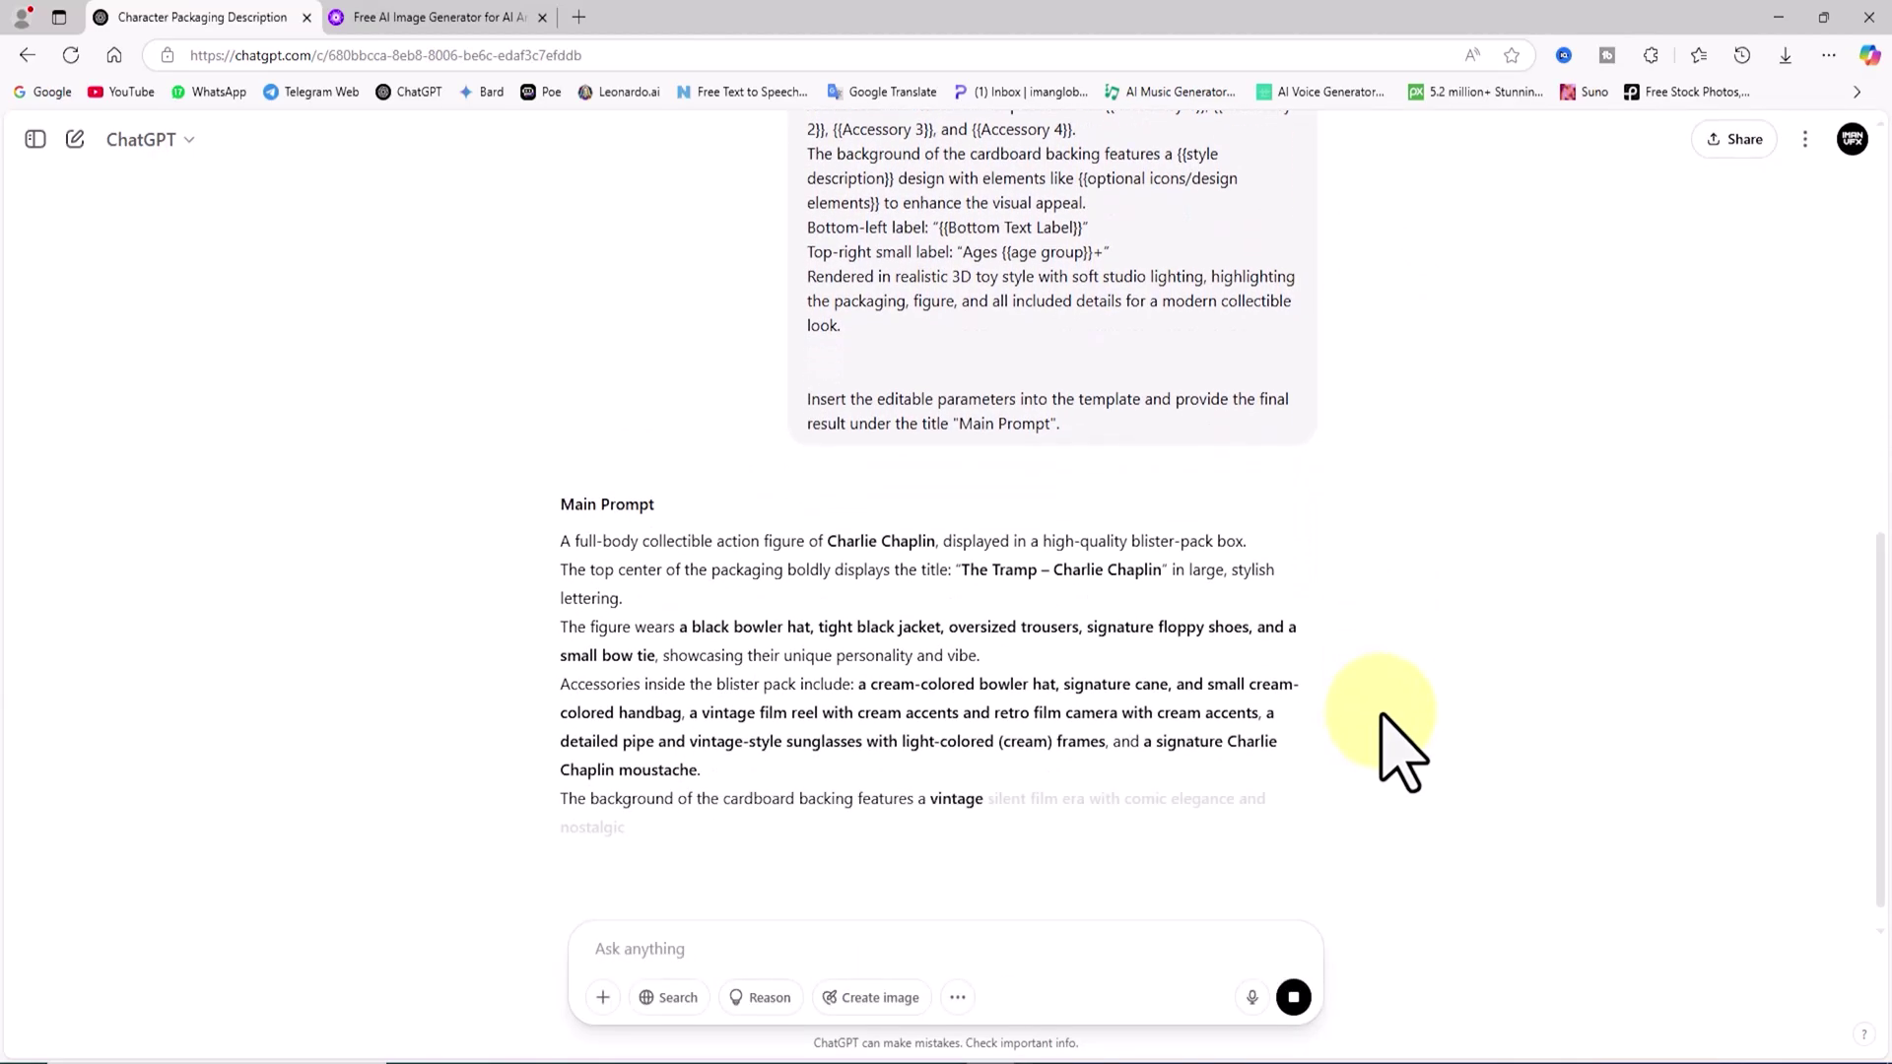
pyautogui.moveTo(561, 317); pyautogui.dragTo(937, 781)
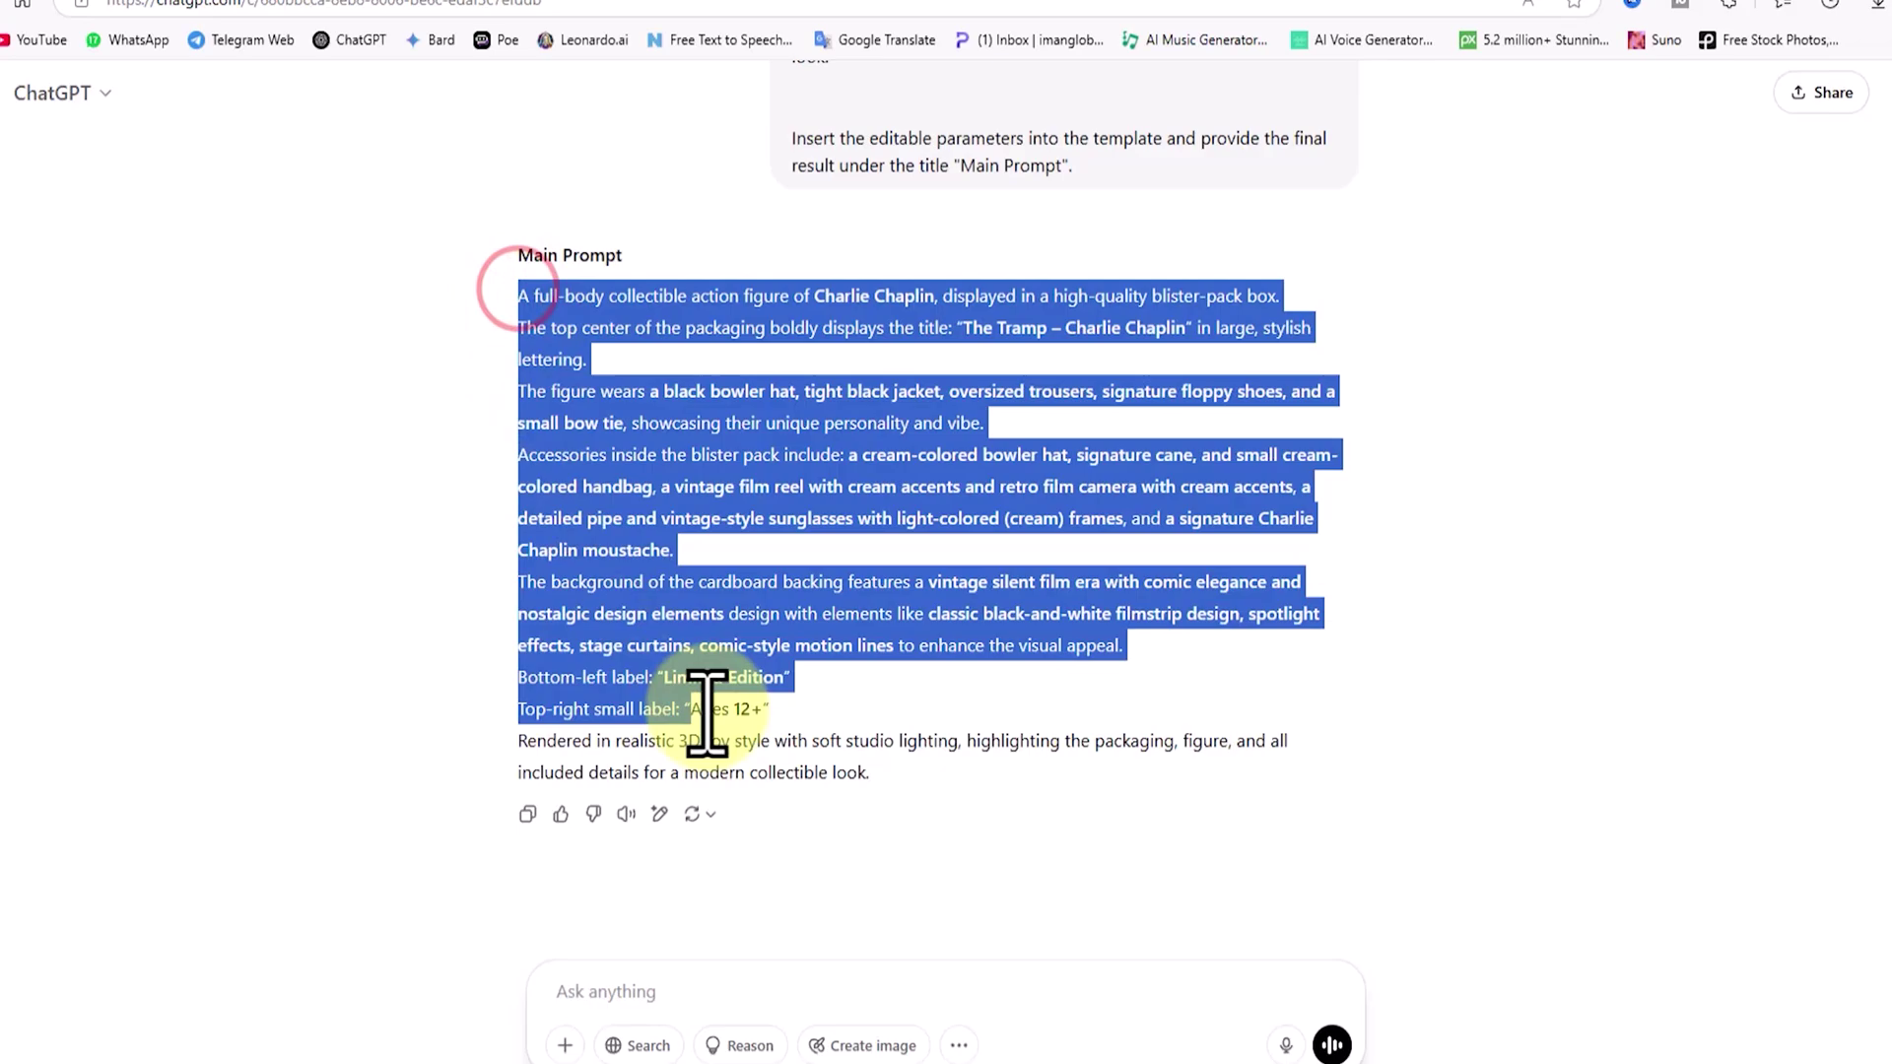
pyautogui.rightClick(854, 757)
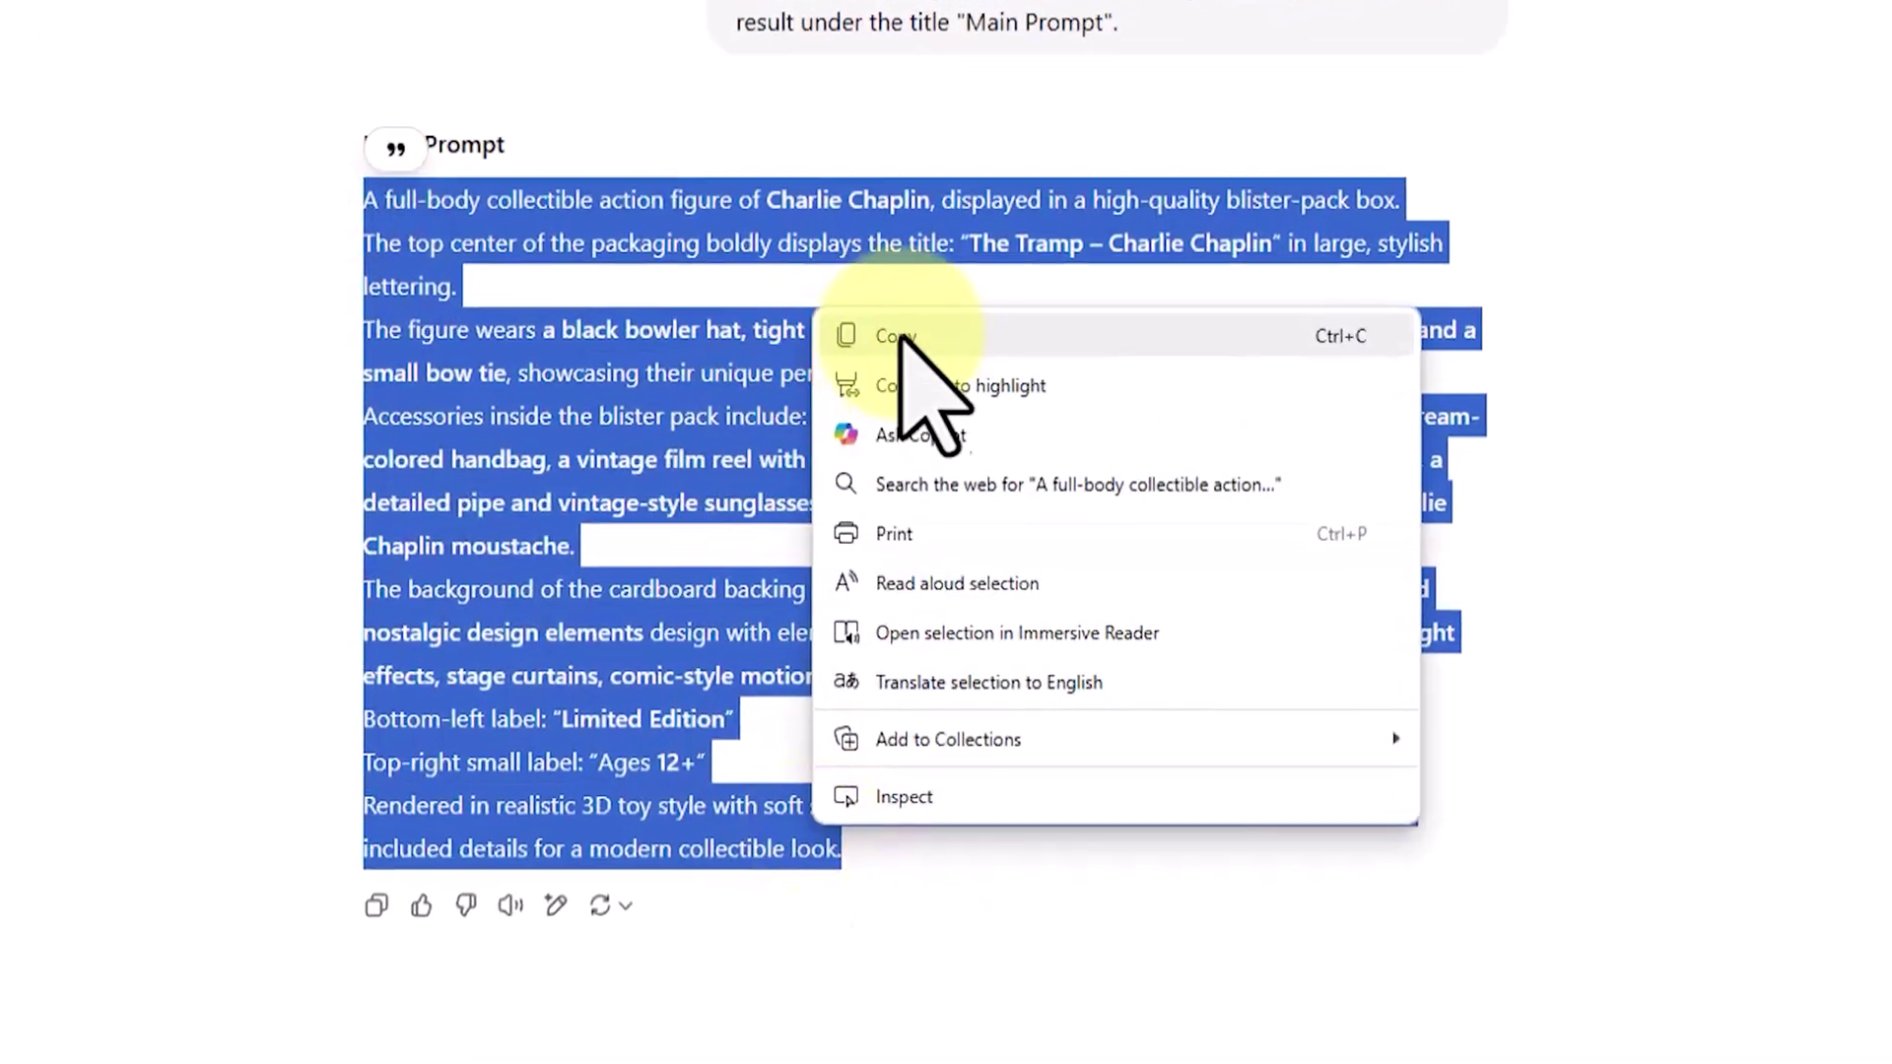
pyautogui.click(898, 336)
pyautogui.click(1508, 485)
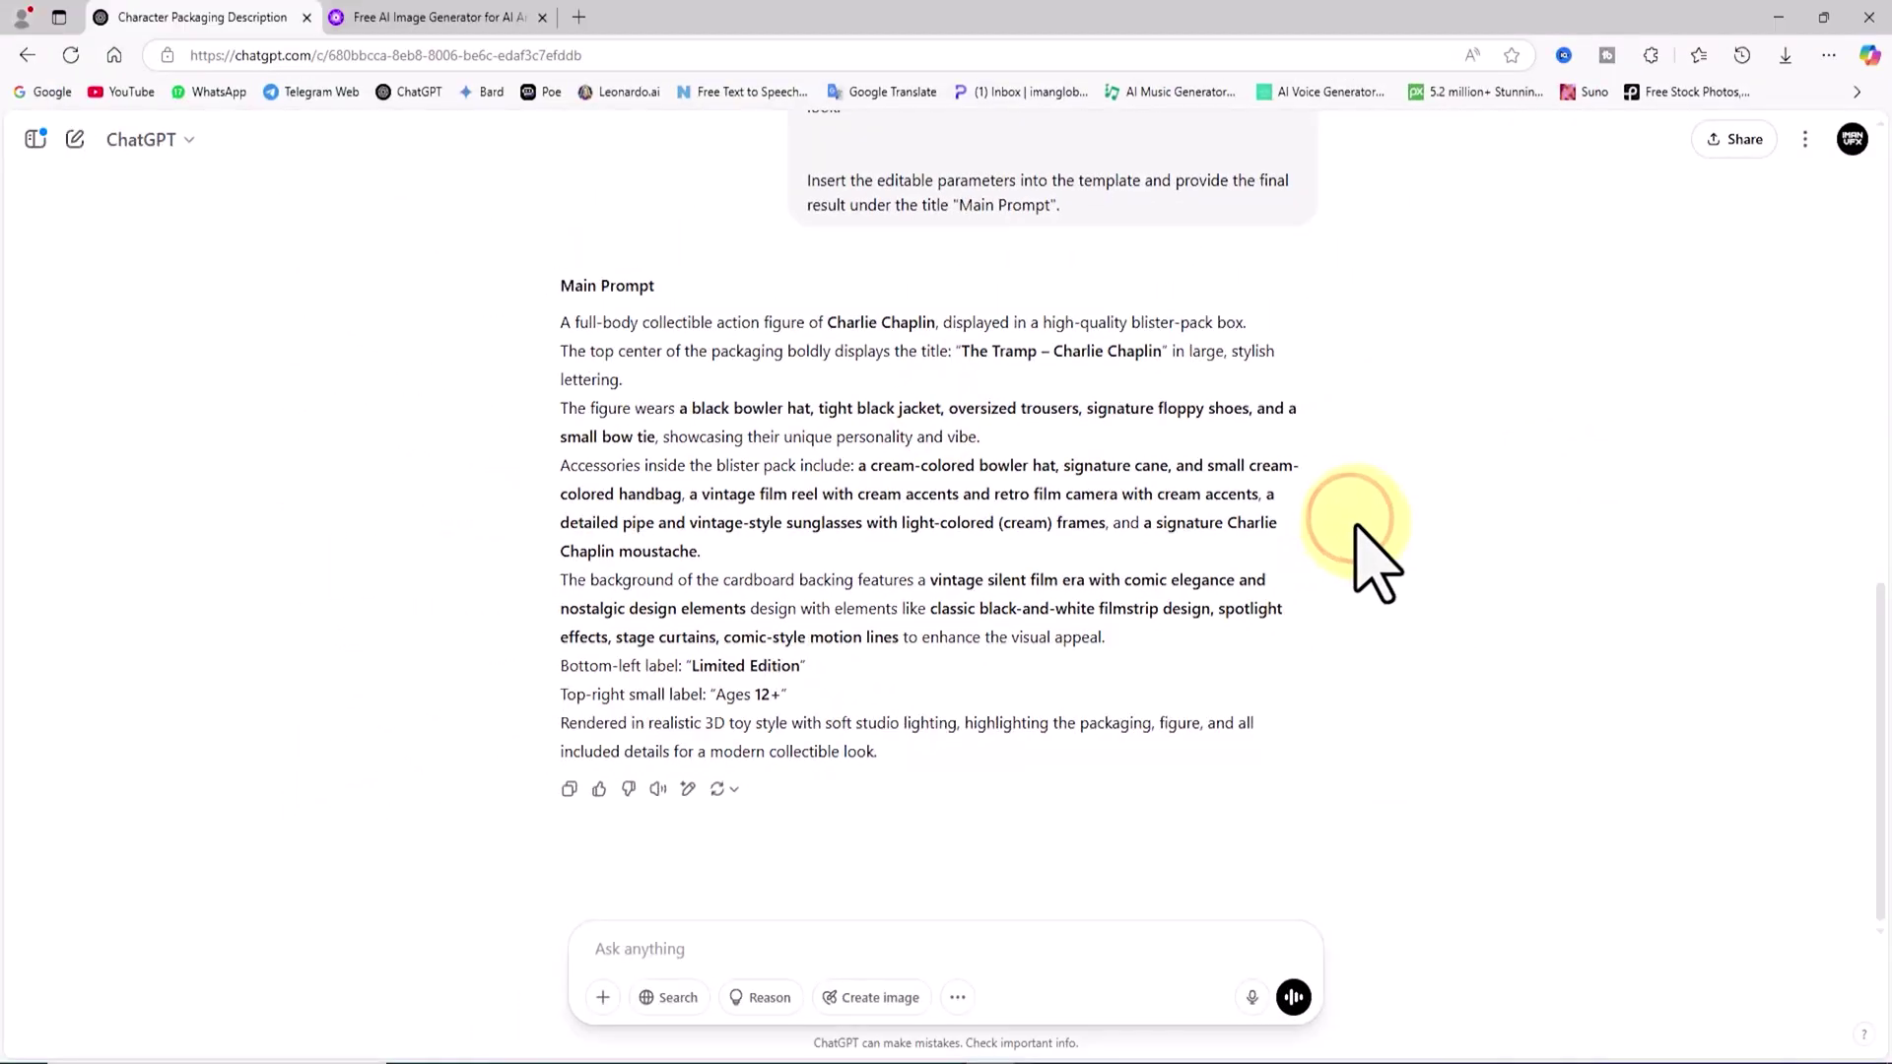
pyautogui.click(426, 20)
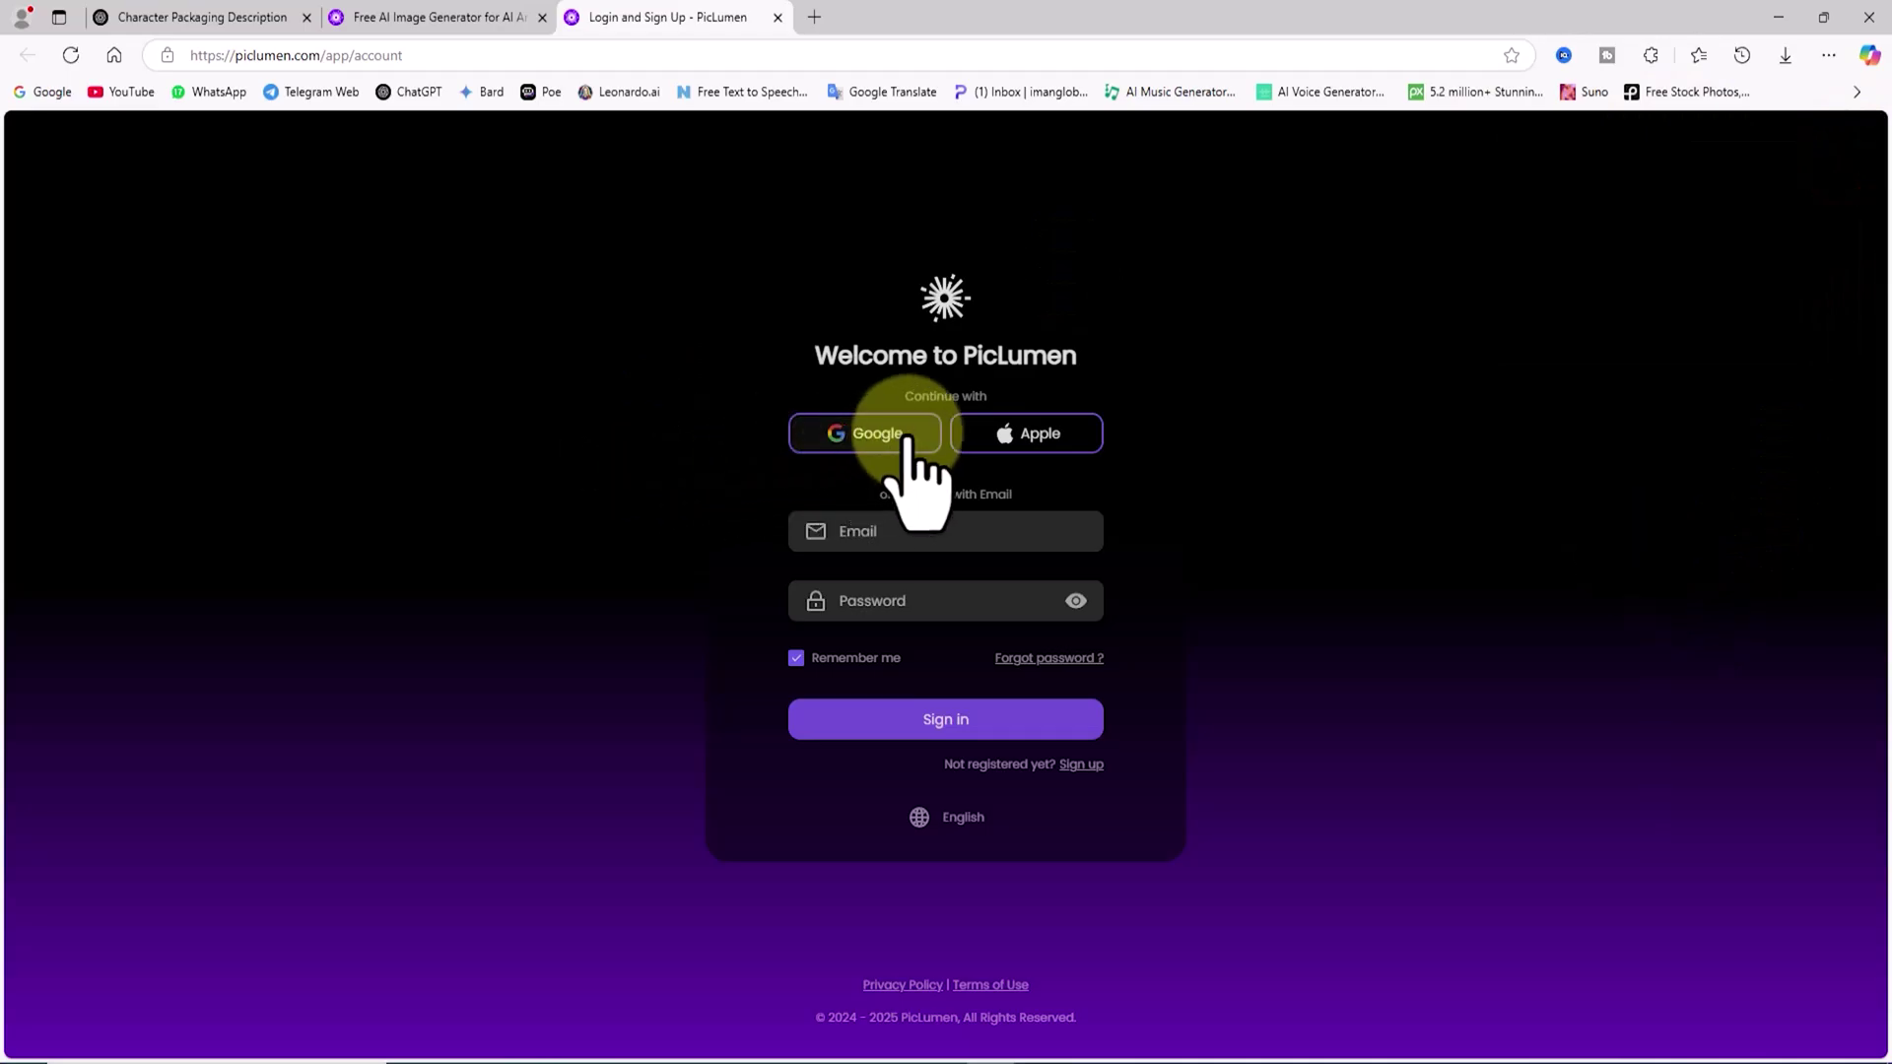
# - Sign in to PicLumen with Google, then inspect a community clown image and the profile summary
pyautogui.click(909, 431)
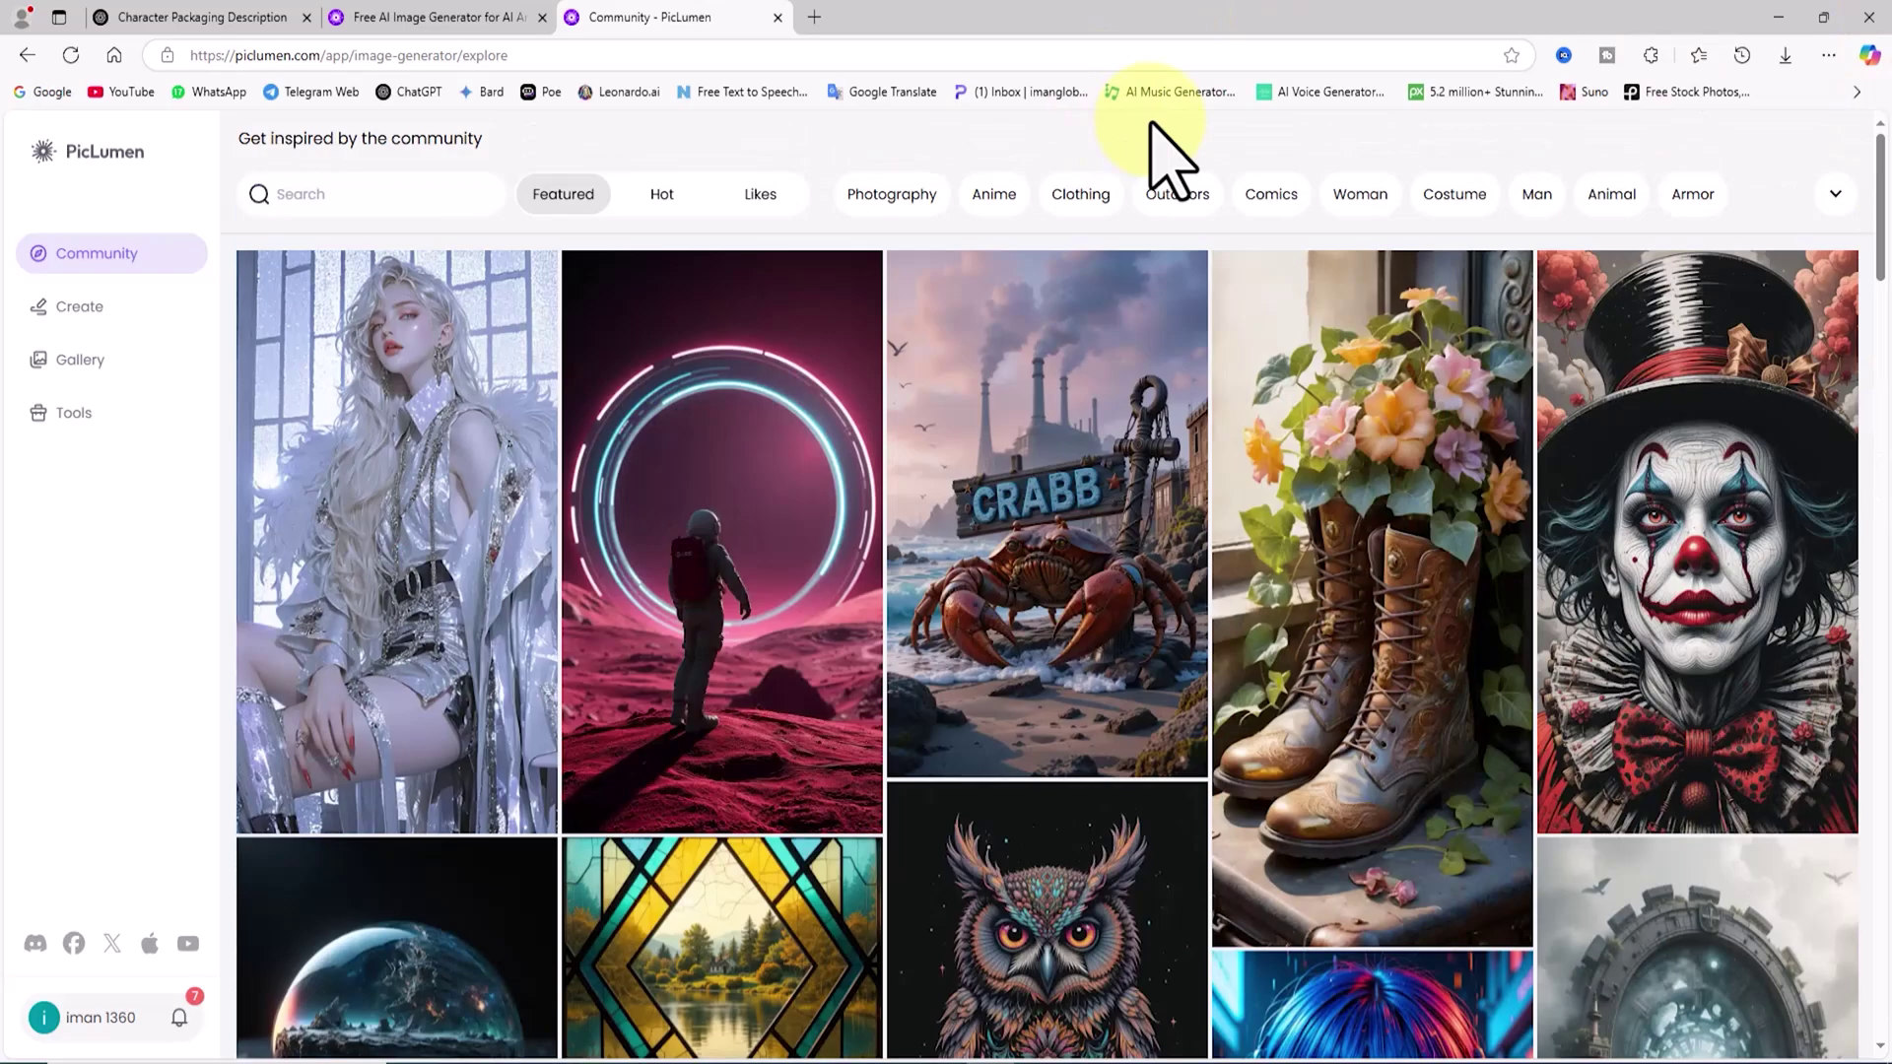
pyautogui.moveTo(1744, 661)
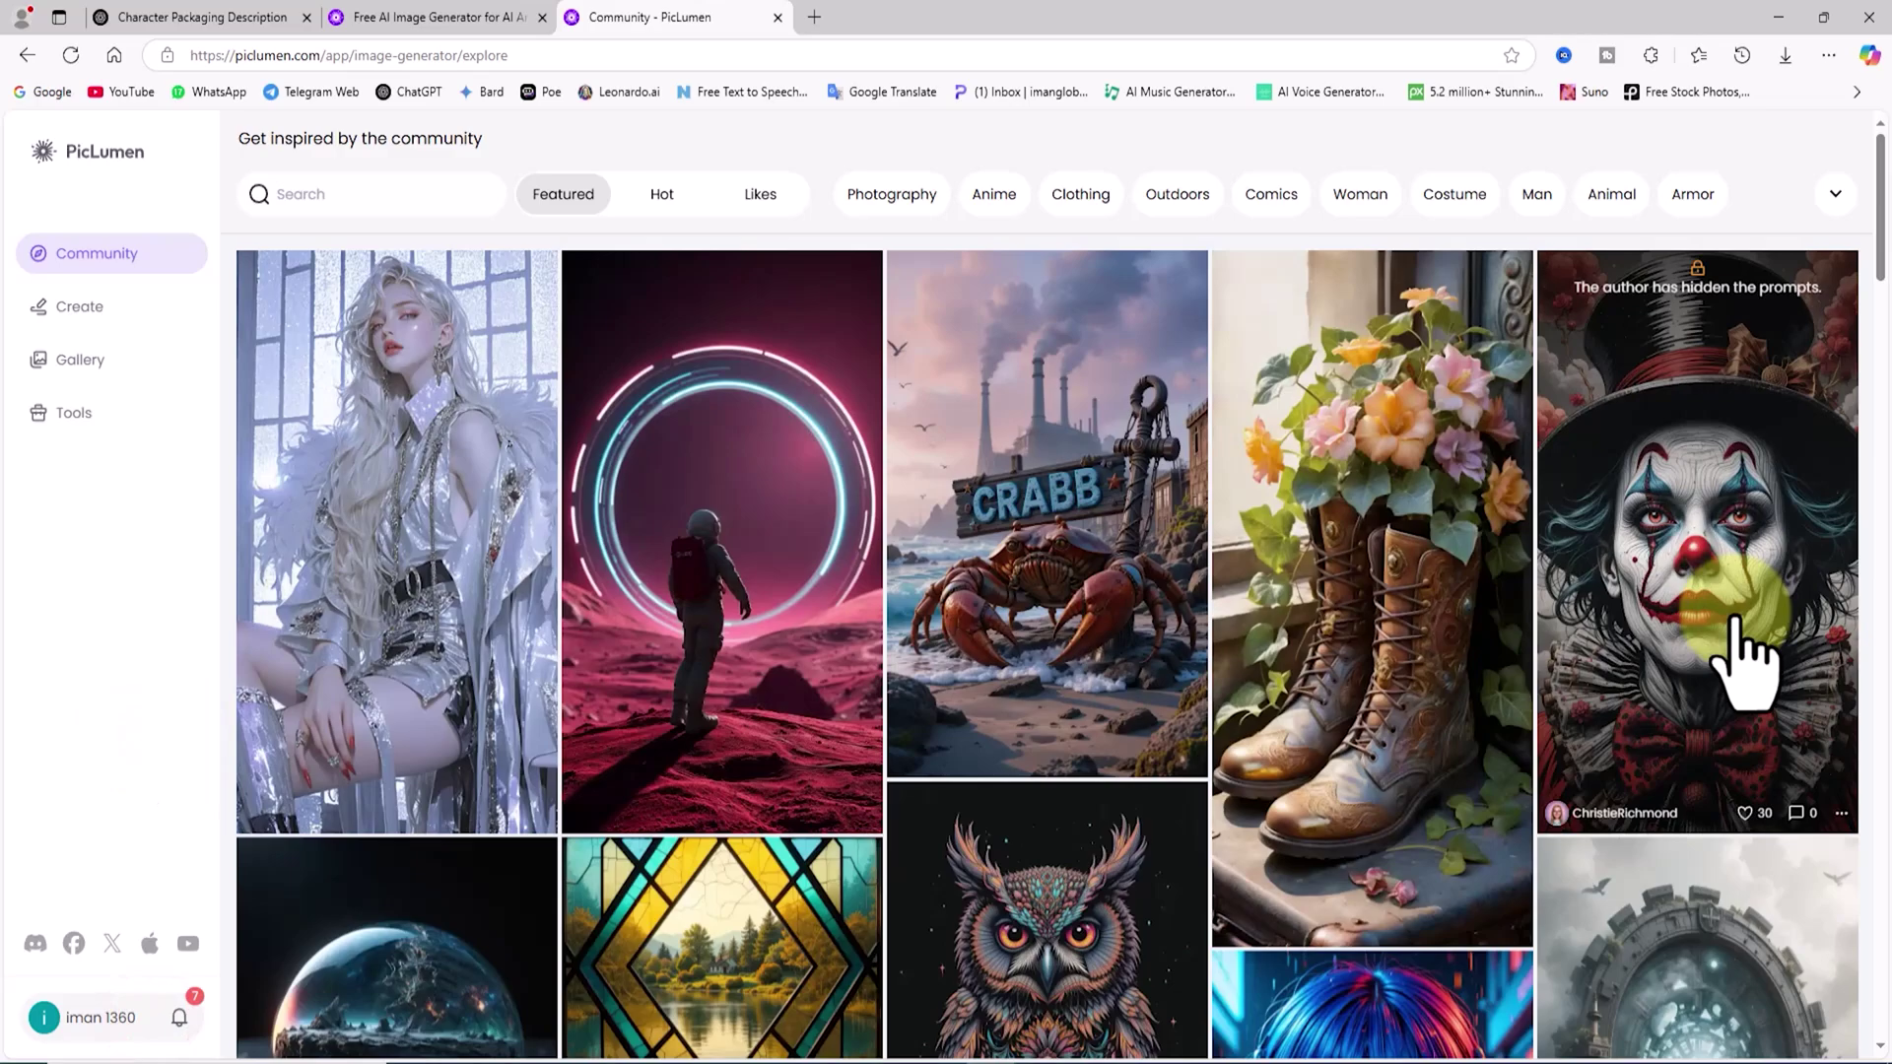
pyautogui.click(1731, 548)
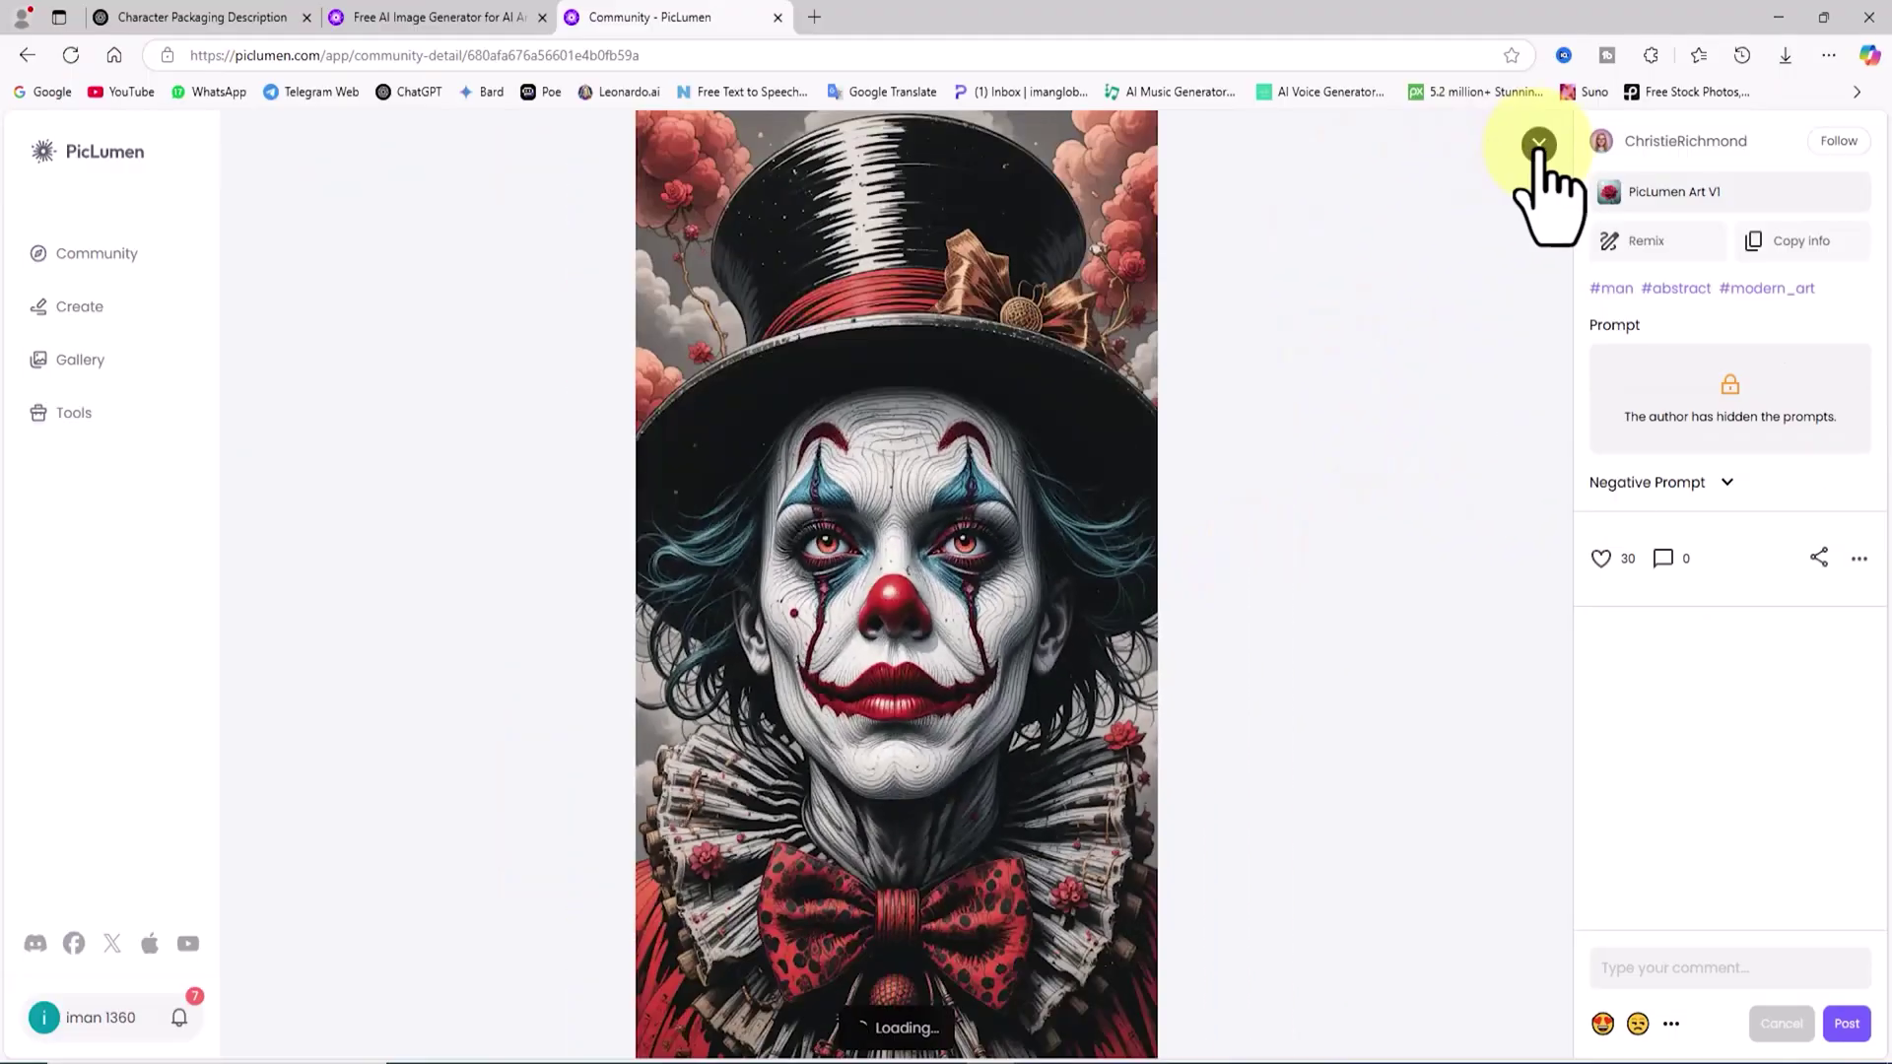
pyautogui.click(1540, 145)
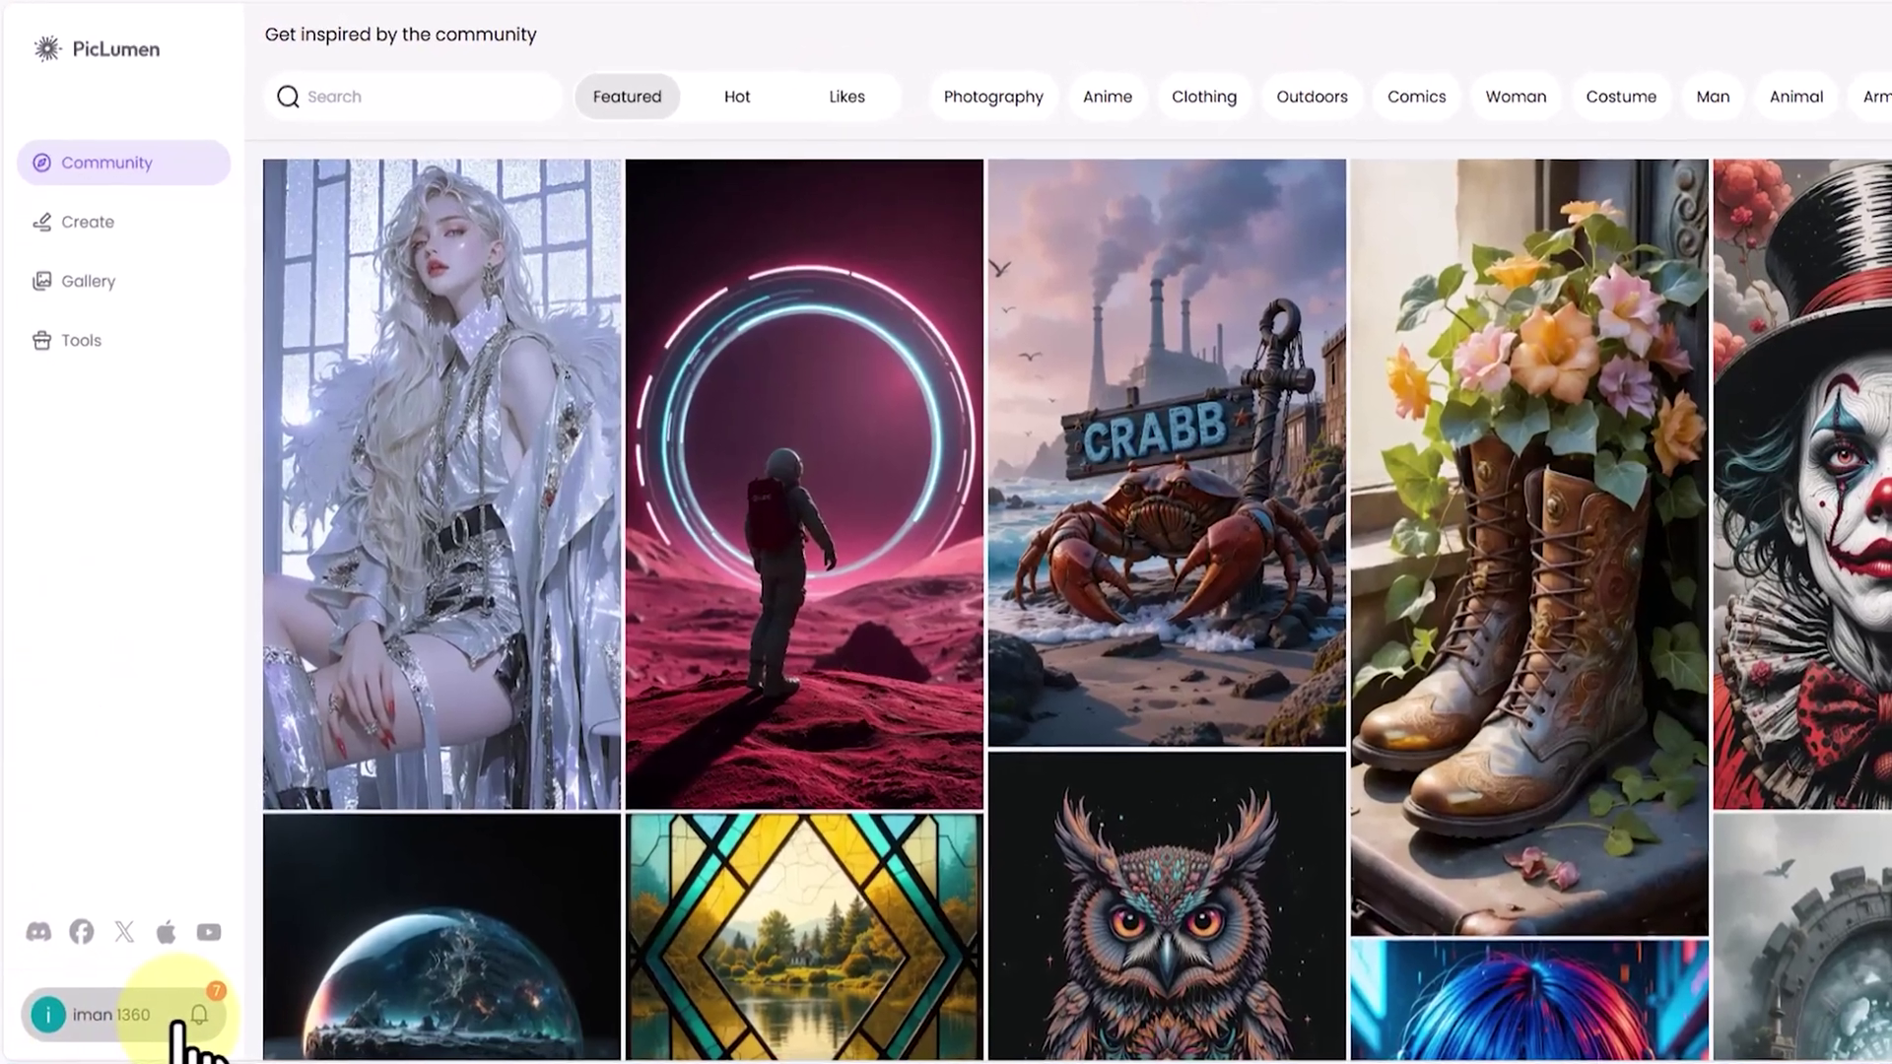
pyautogui.click(77, 1018)
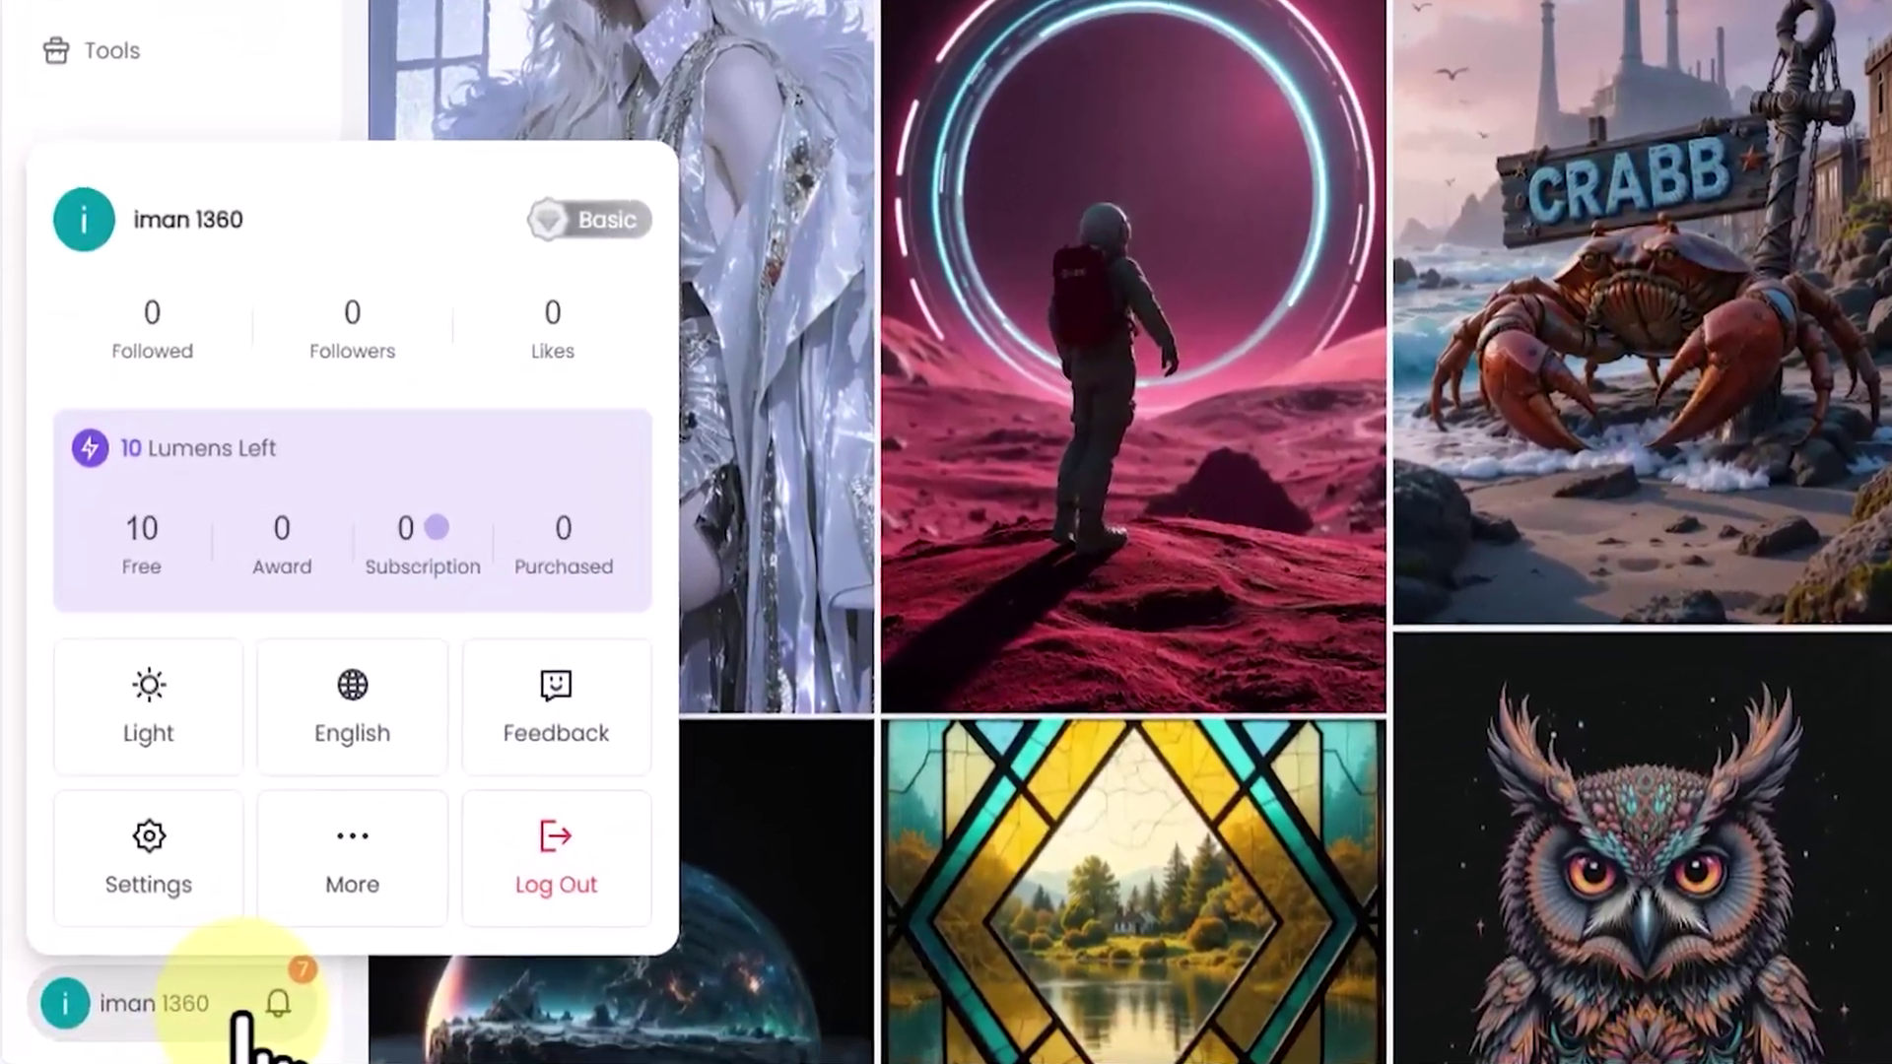
pyautogui.click(242, 1020)
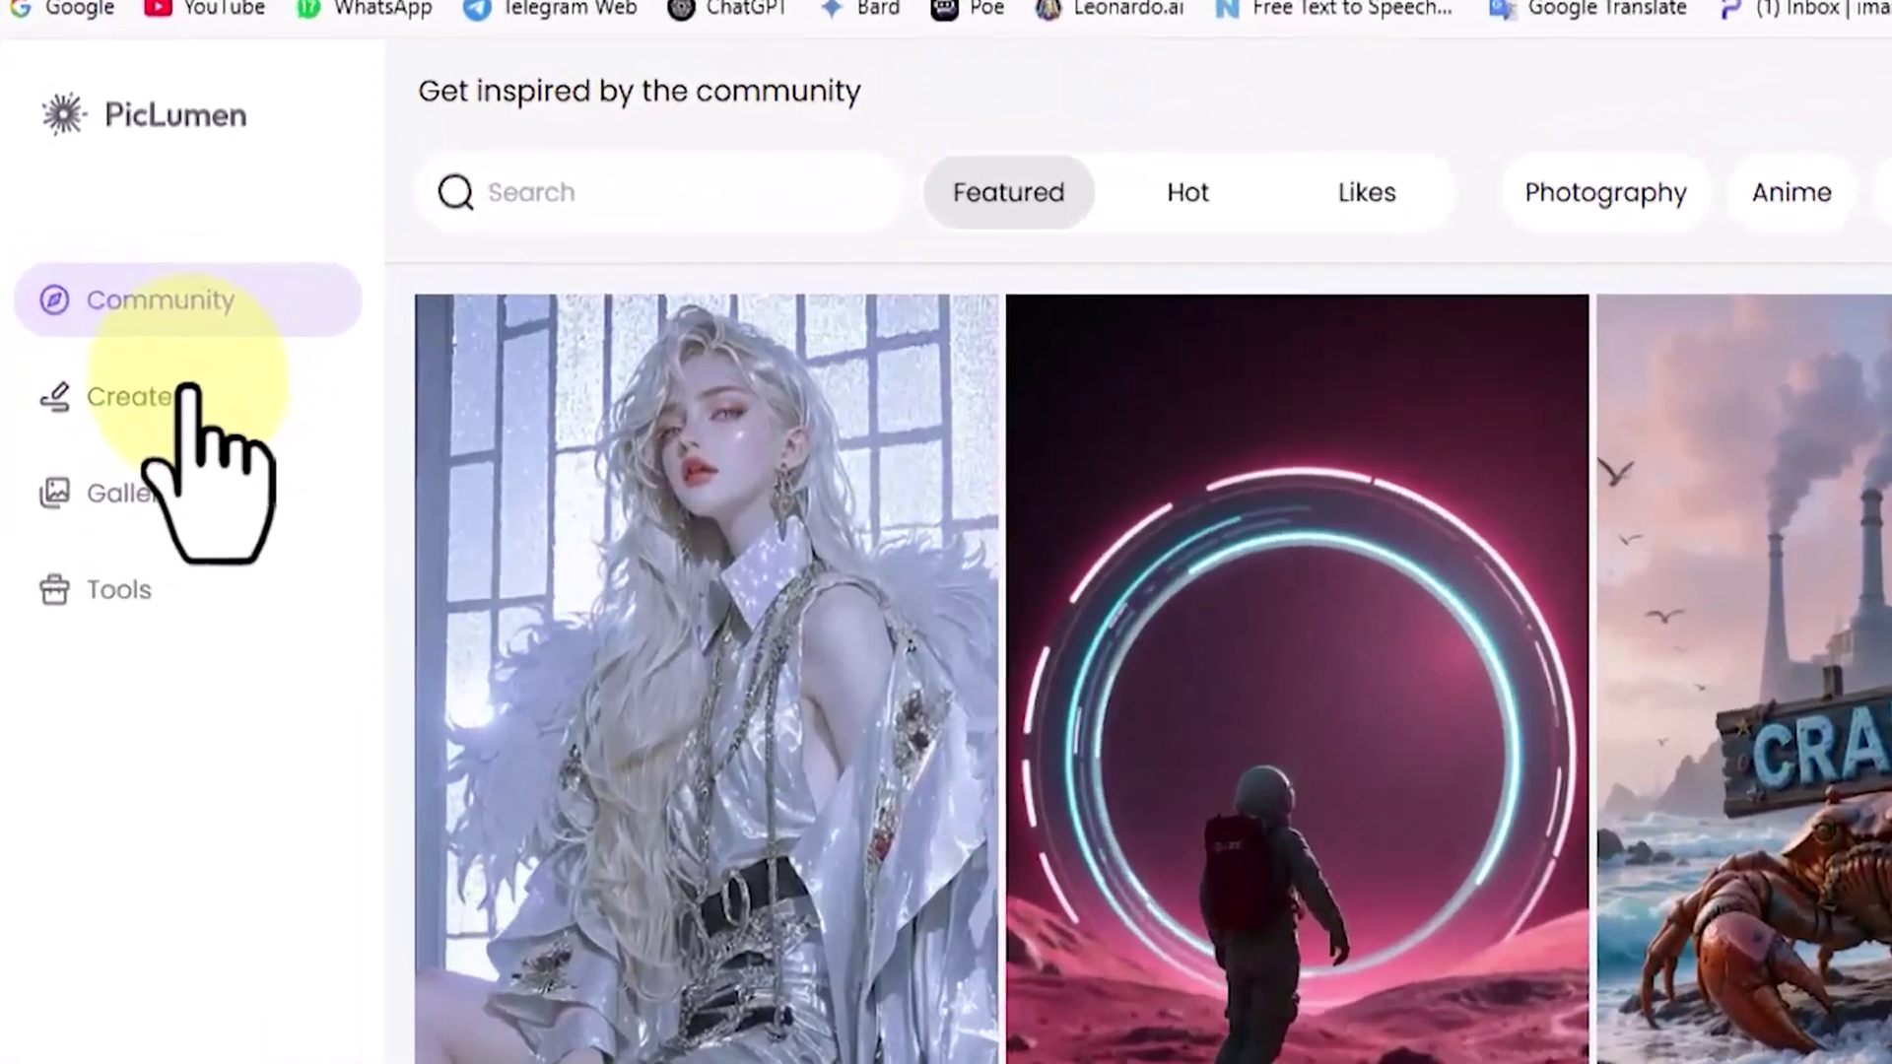
# - Paste the Charlie Chaplin Tramp prompt into the PicLumen Create prompt box
pyautogui.click(112, 298)
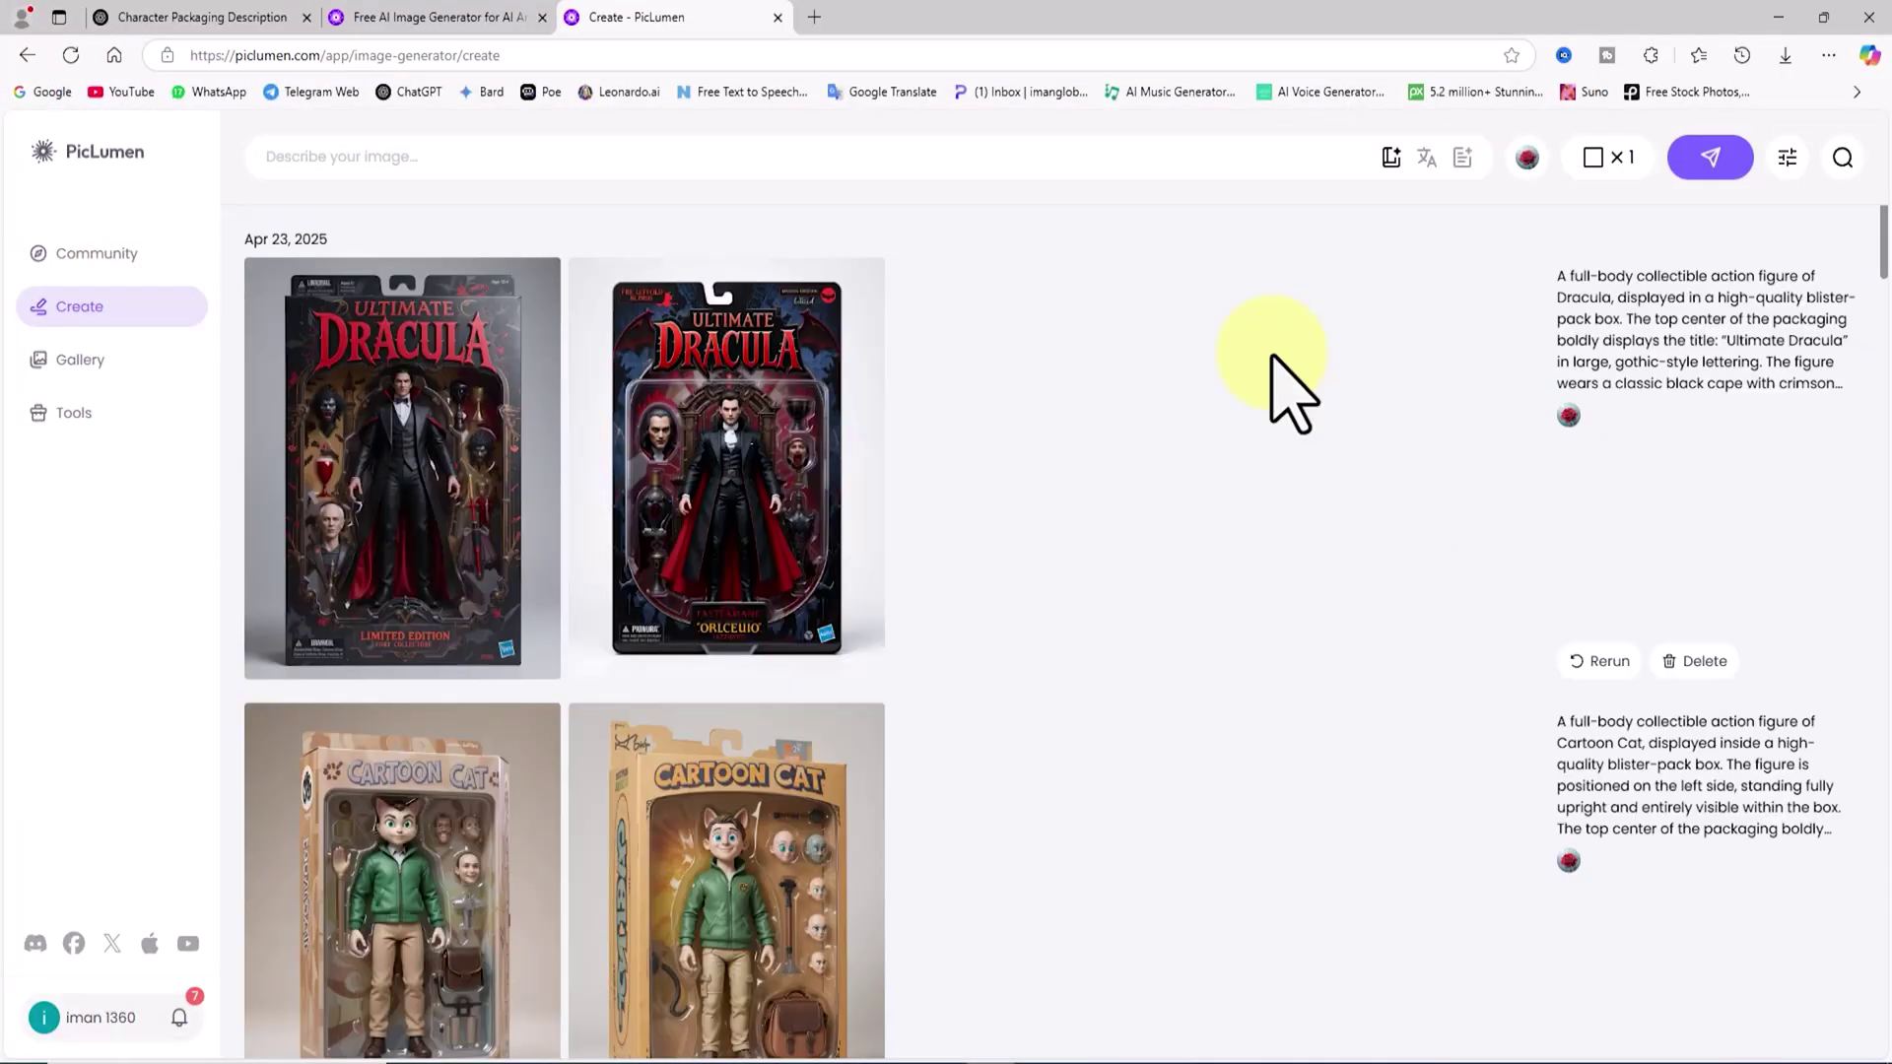
pyautogui.scroll(-10, 1281, 384)
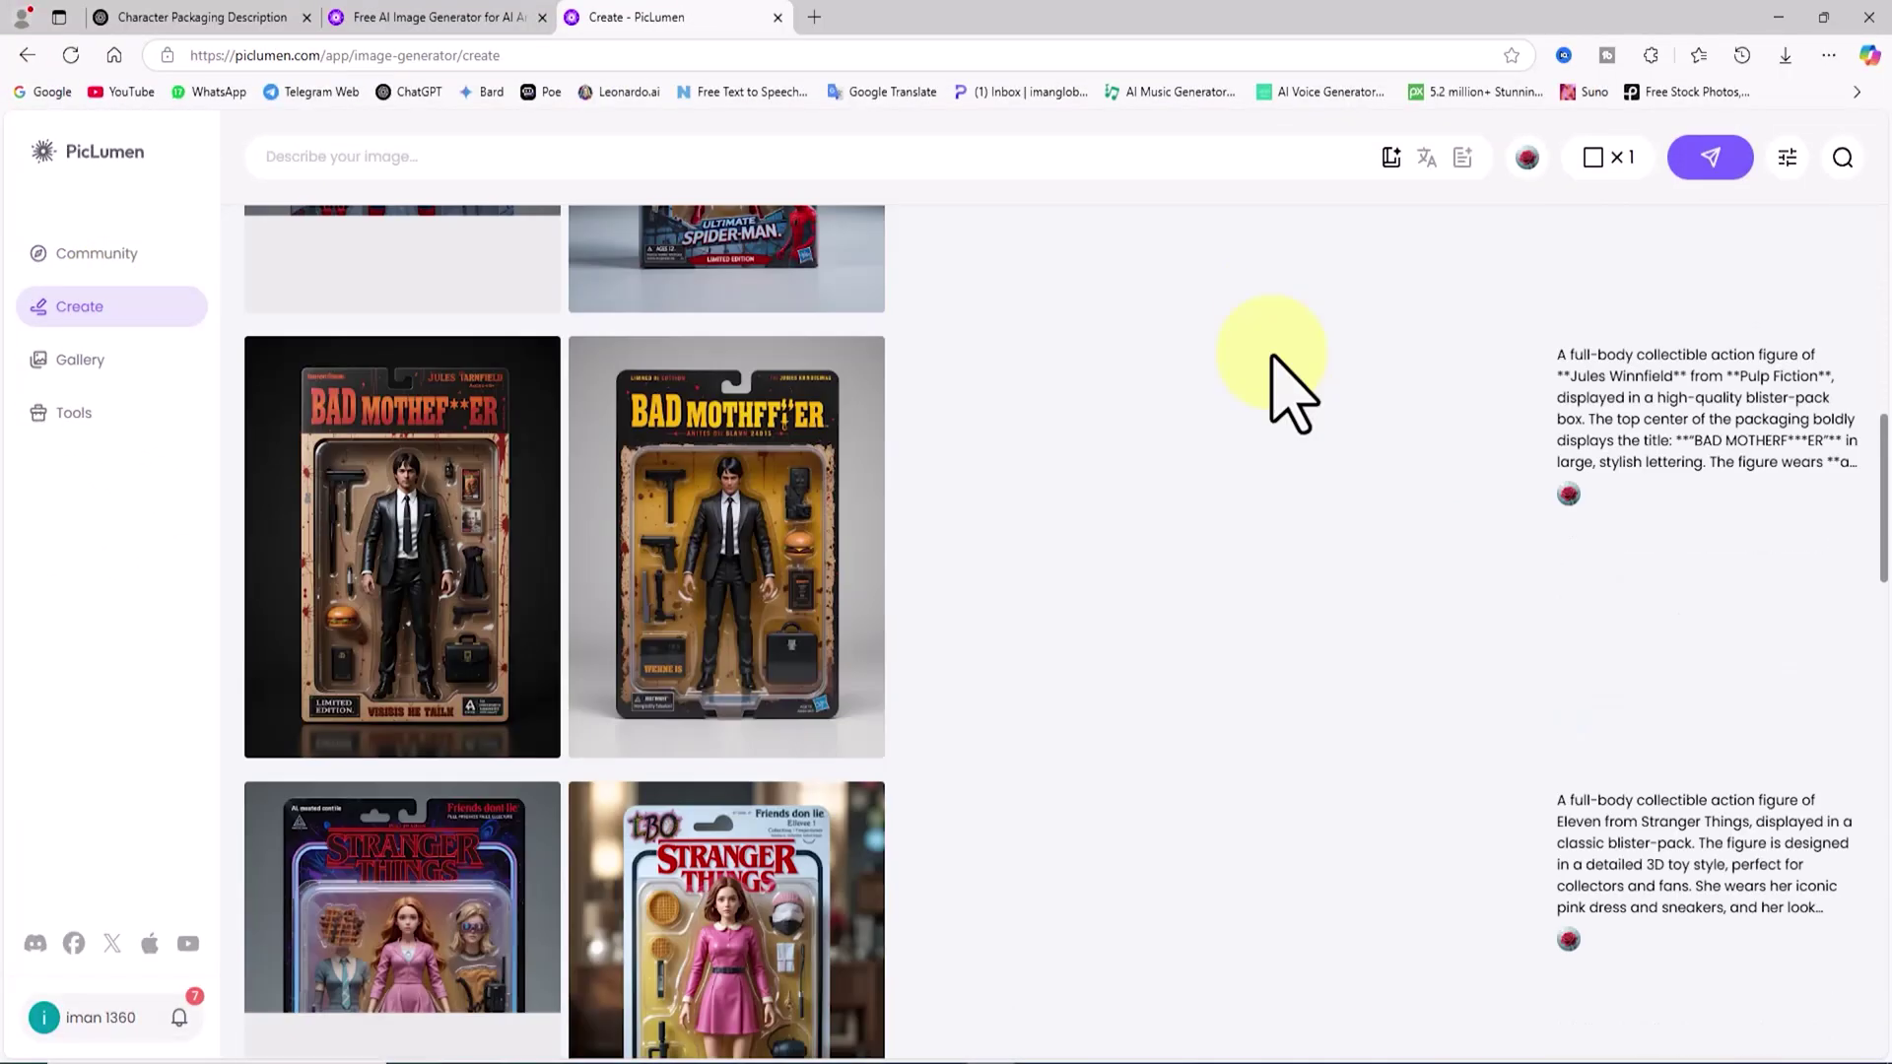
pyautogui.scroll(-8, 1281, 385)
pyautogui.scroll(18, 1281, 384)
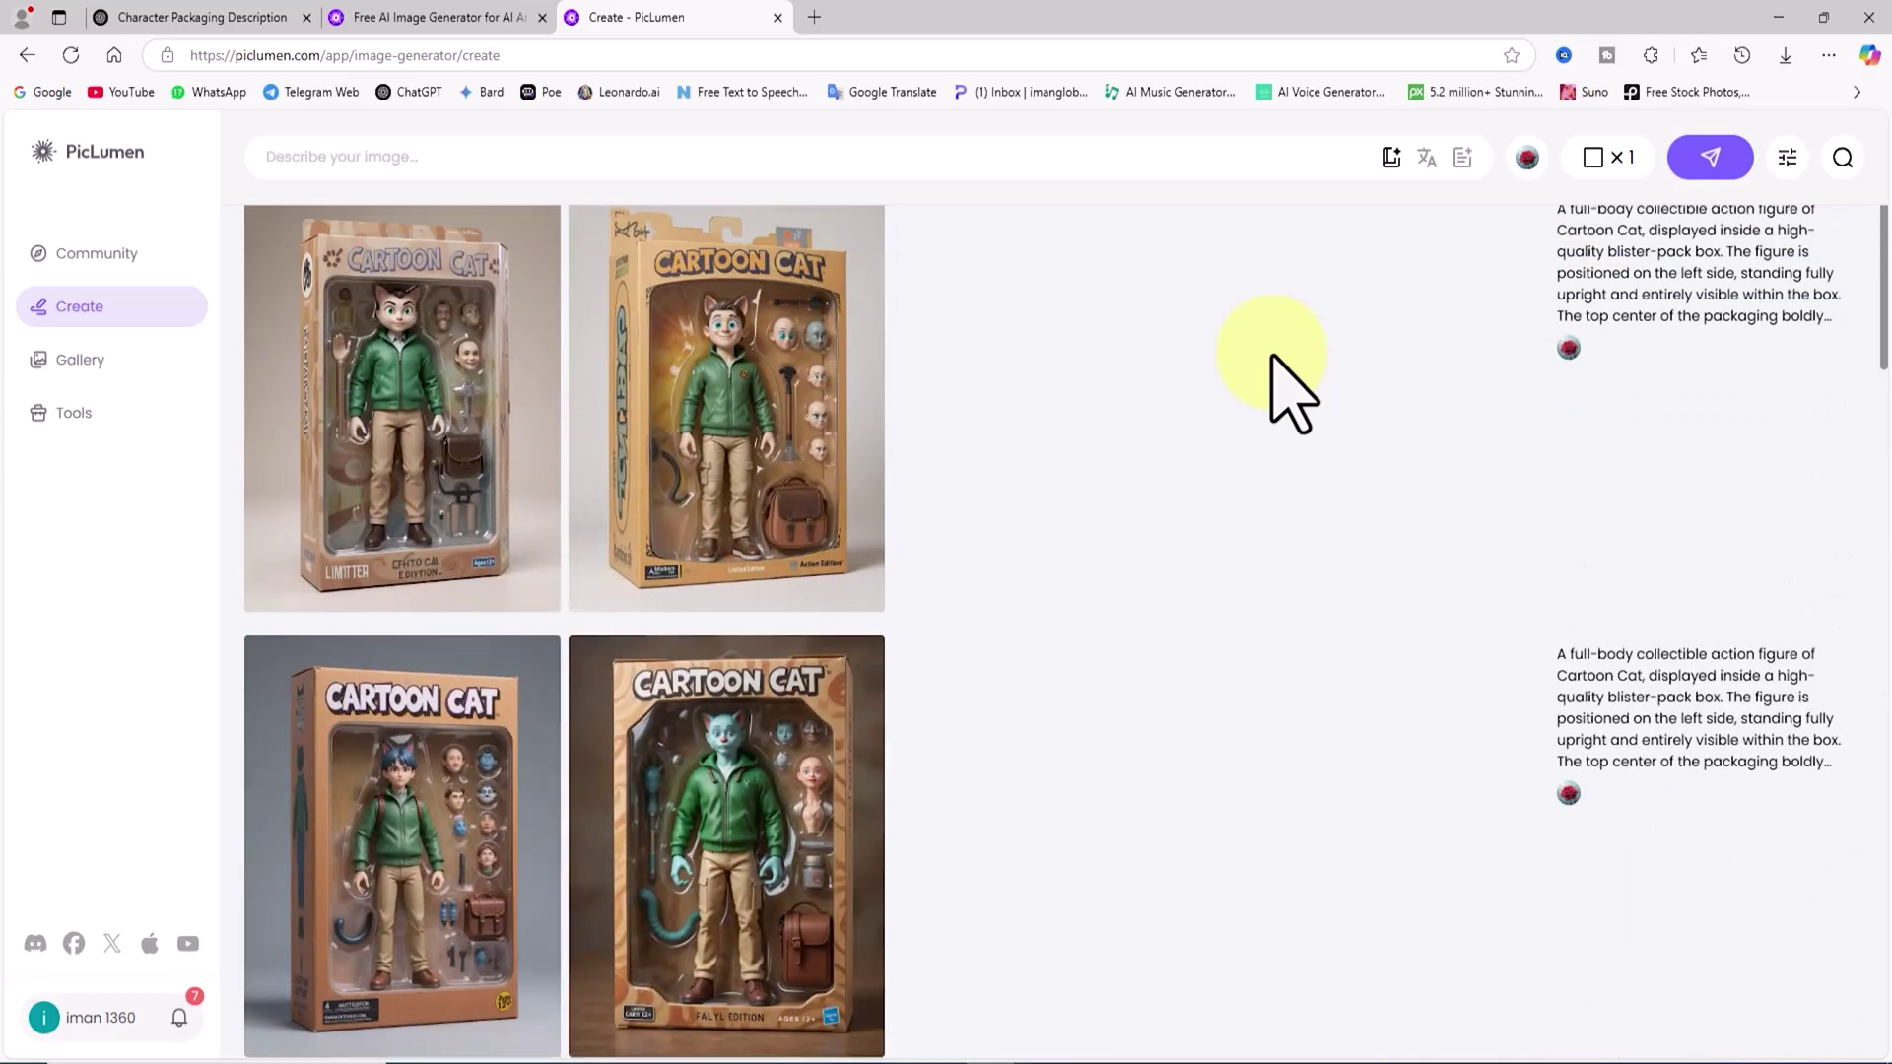
pyautogui.scroll(5, 1281, 385)
pyautogui.scroll(-16, 1281, 384)
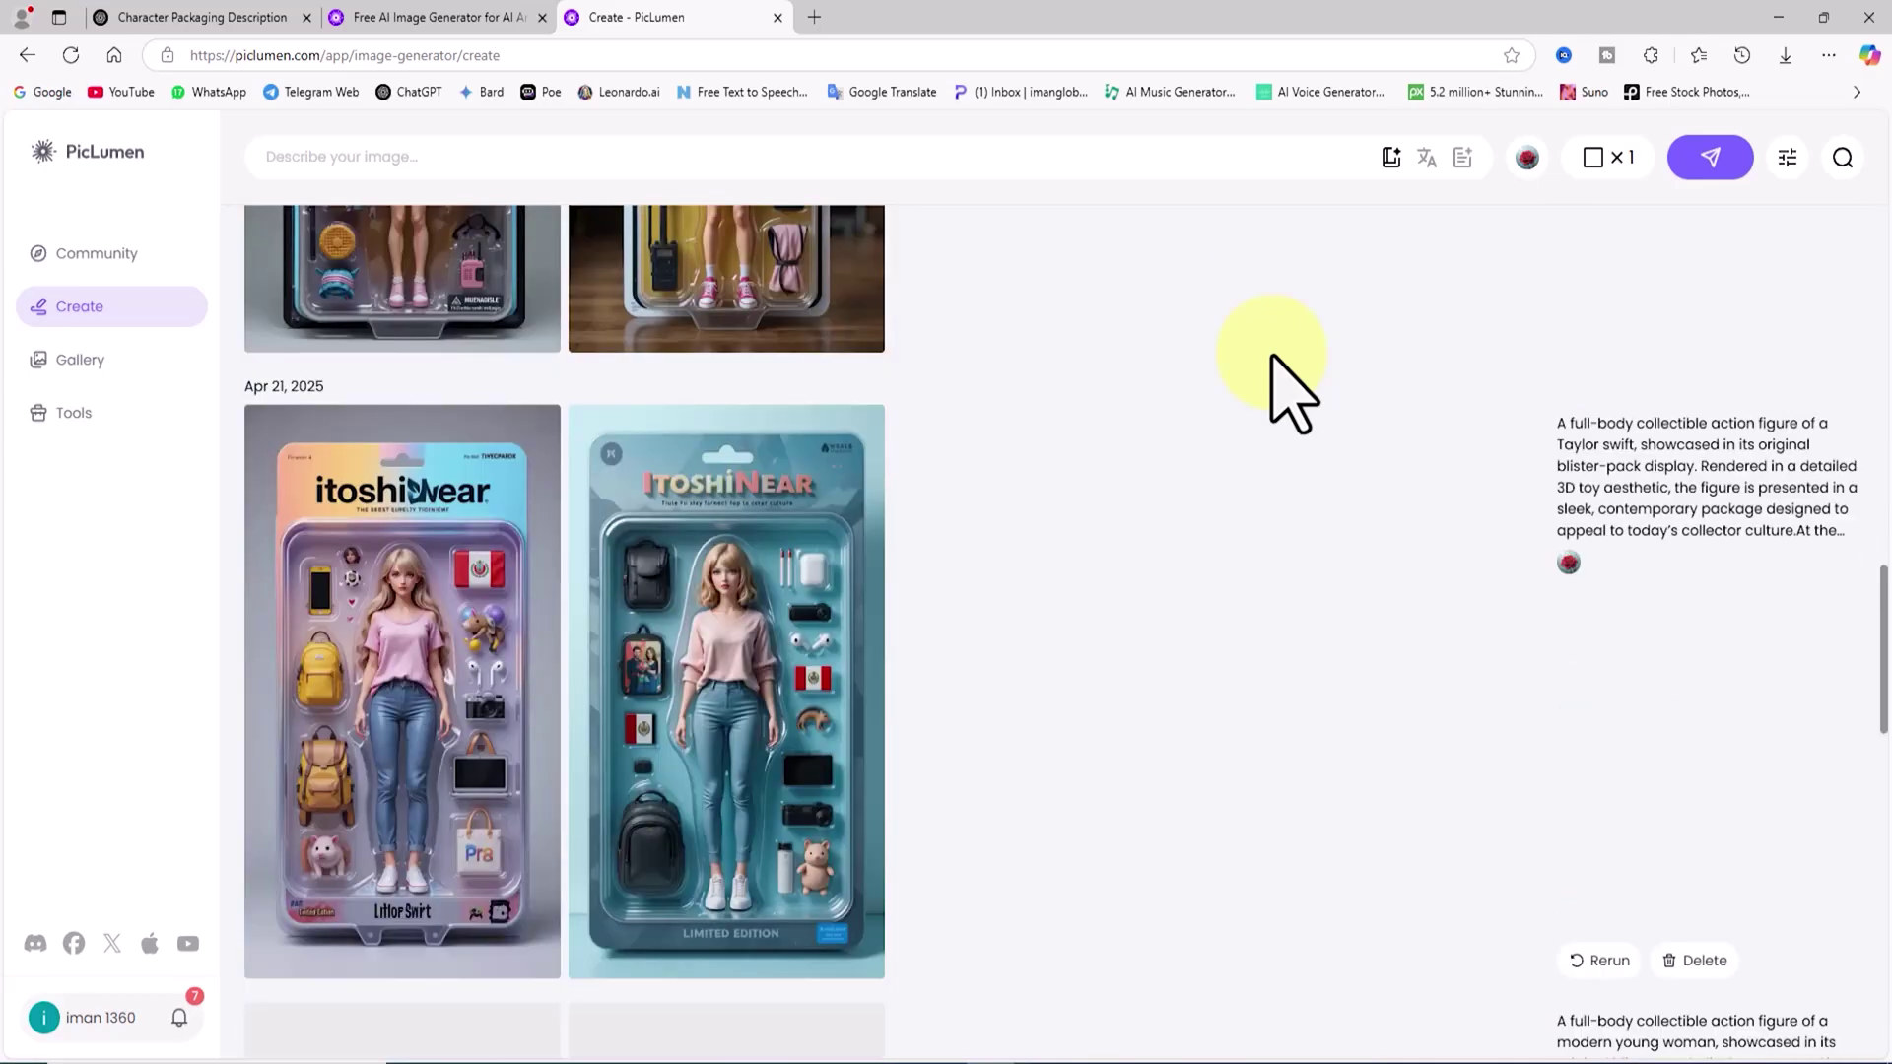
pyautogui.scroll(18, 1273, 360)
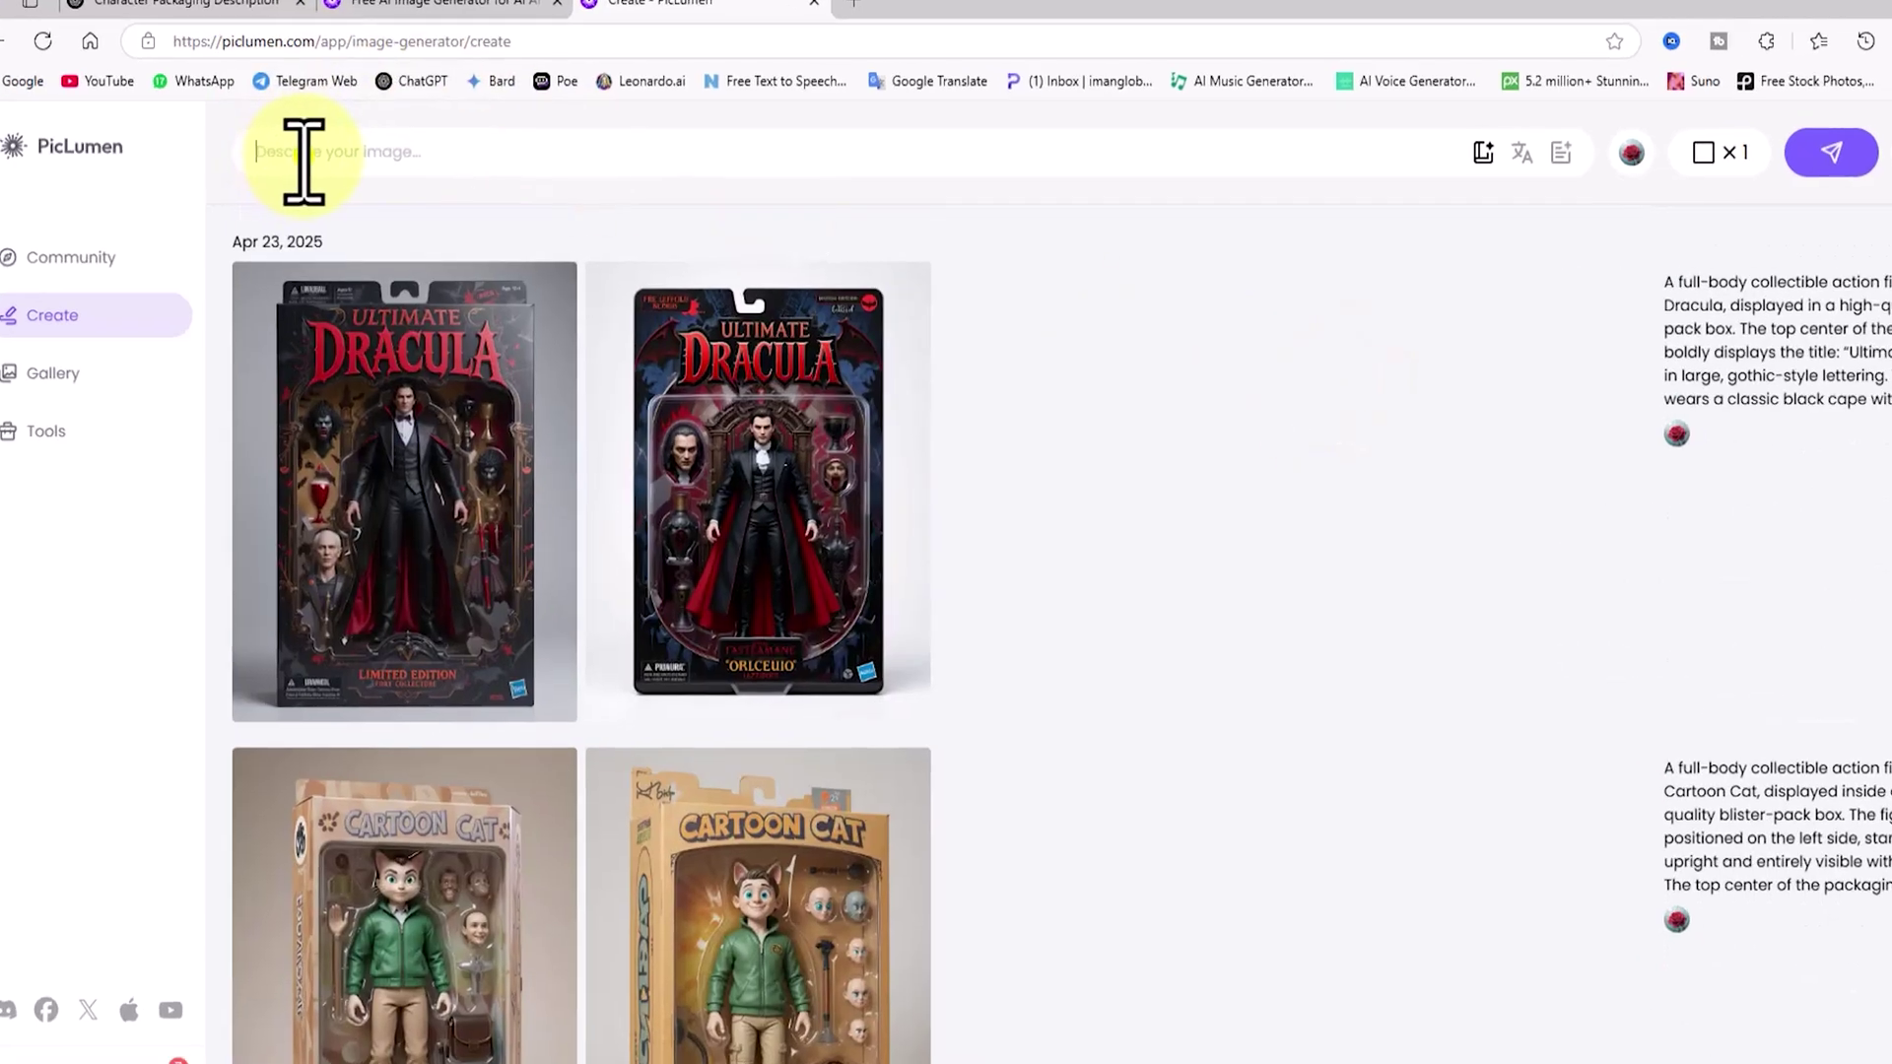
pyautogui.rightClick(302, 168)
pyautogui.click(410, 316)
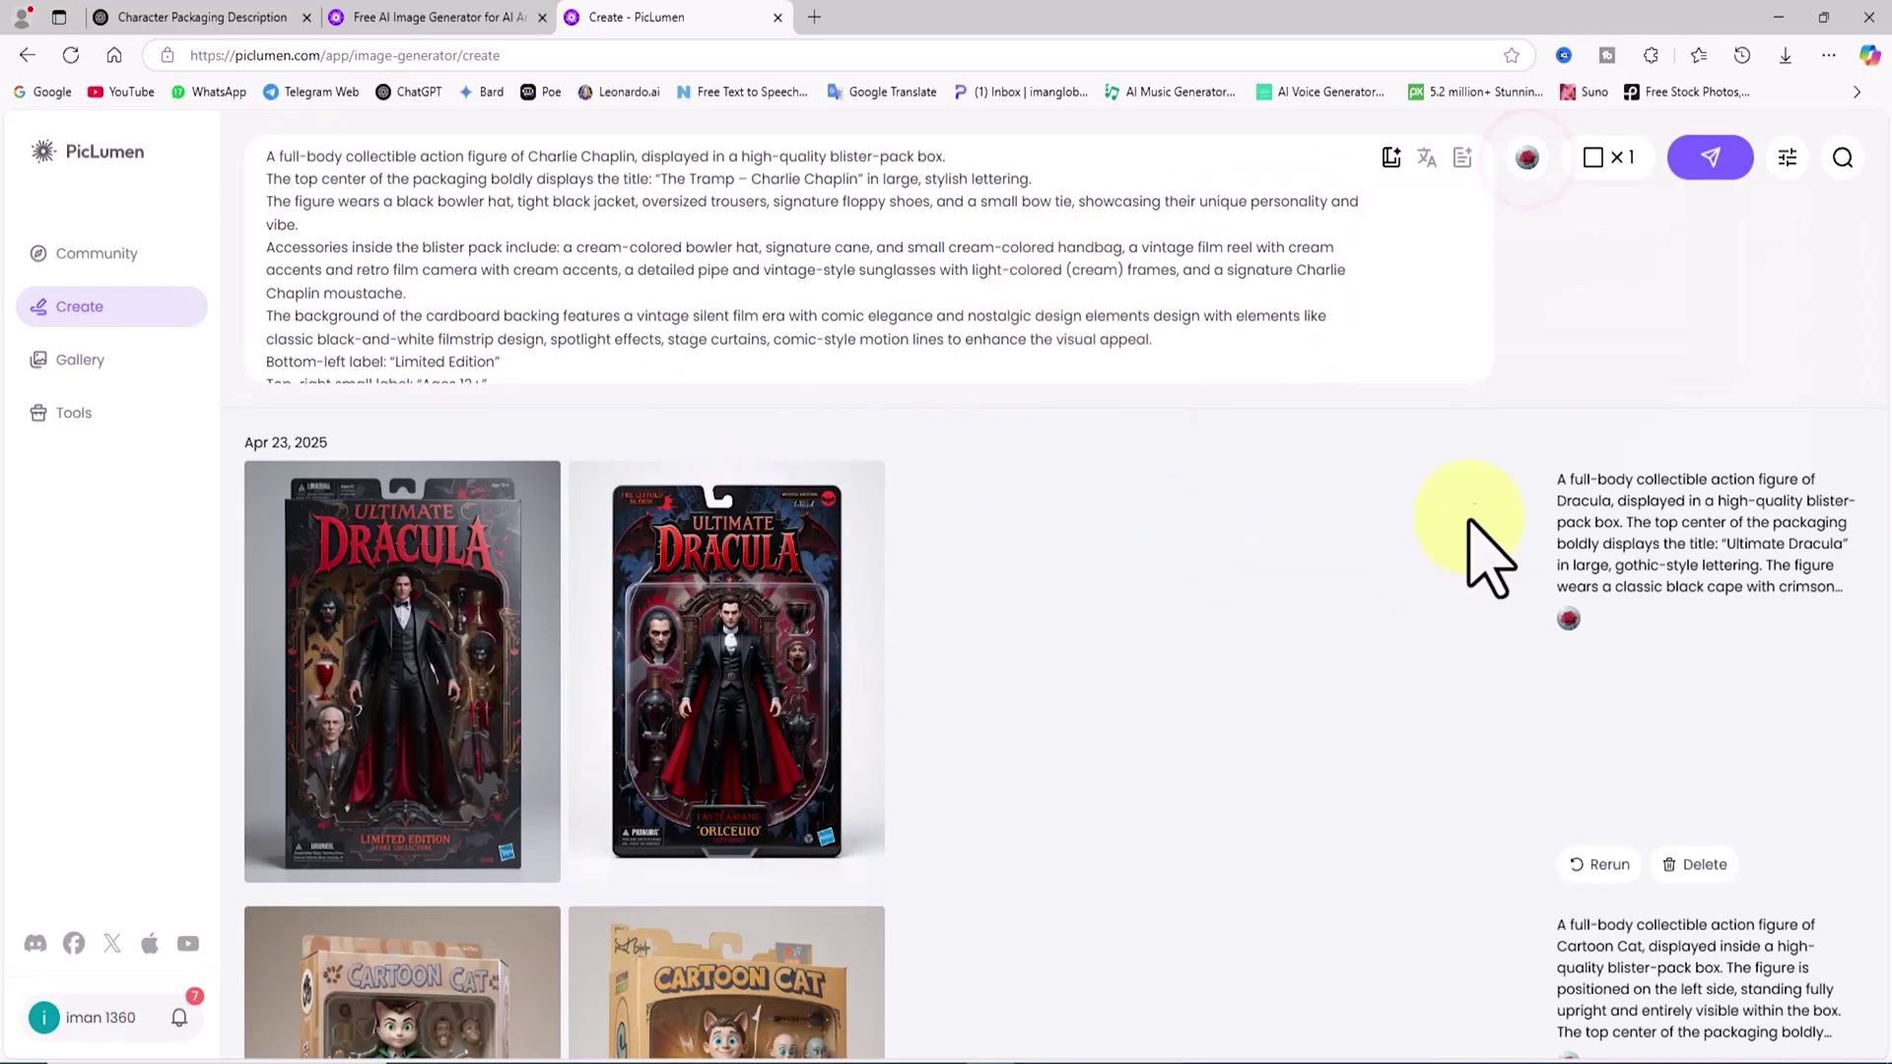
# - Choose the PicLumen Art model with 3:4 aspect ratio and 2 images per batch
pyautogui.click(1527, 157)
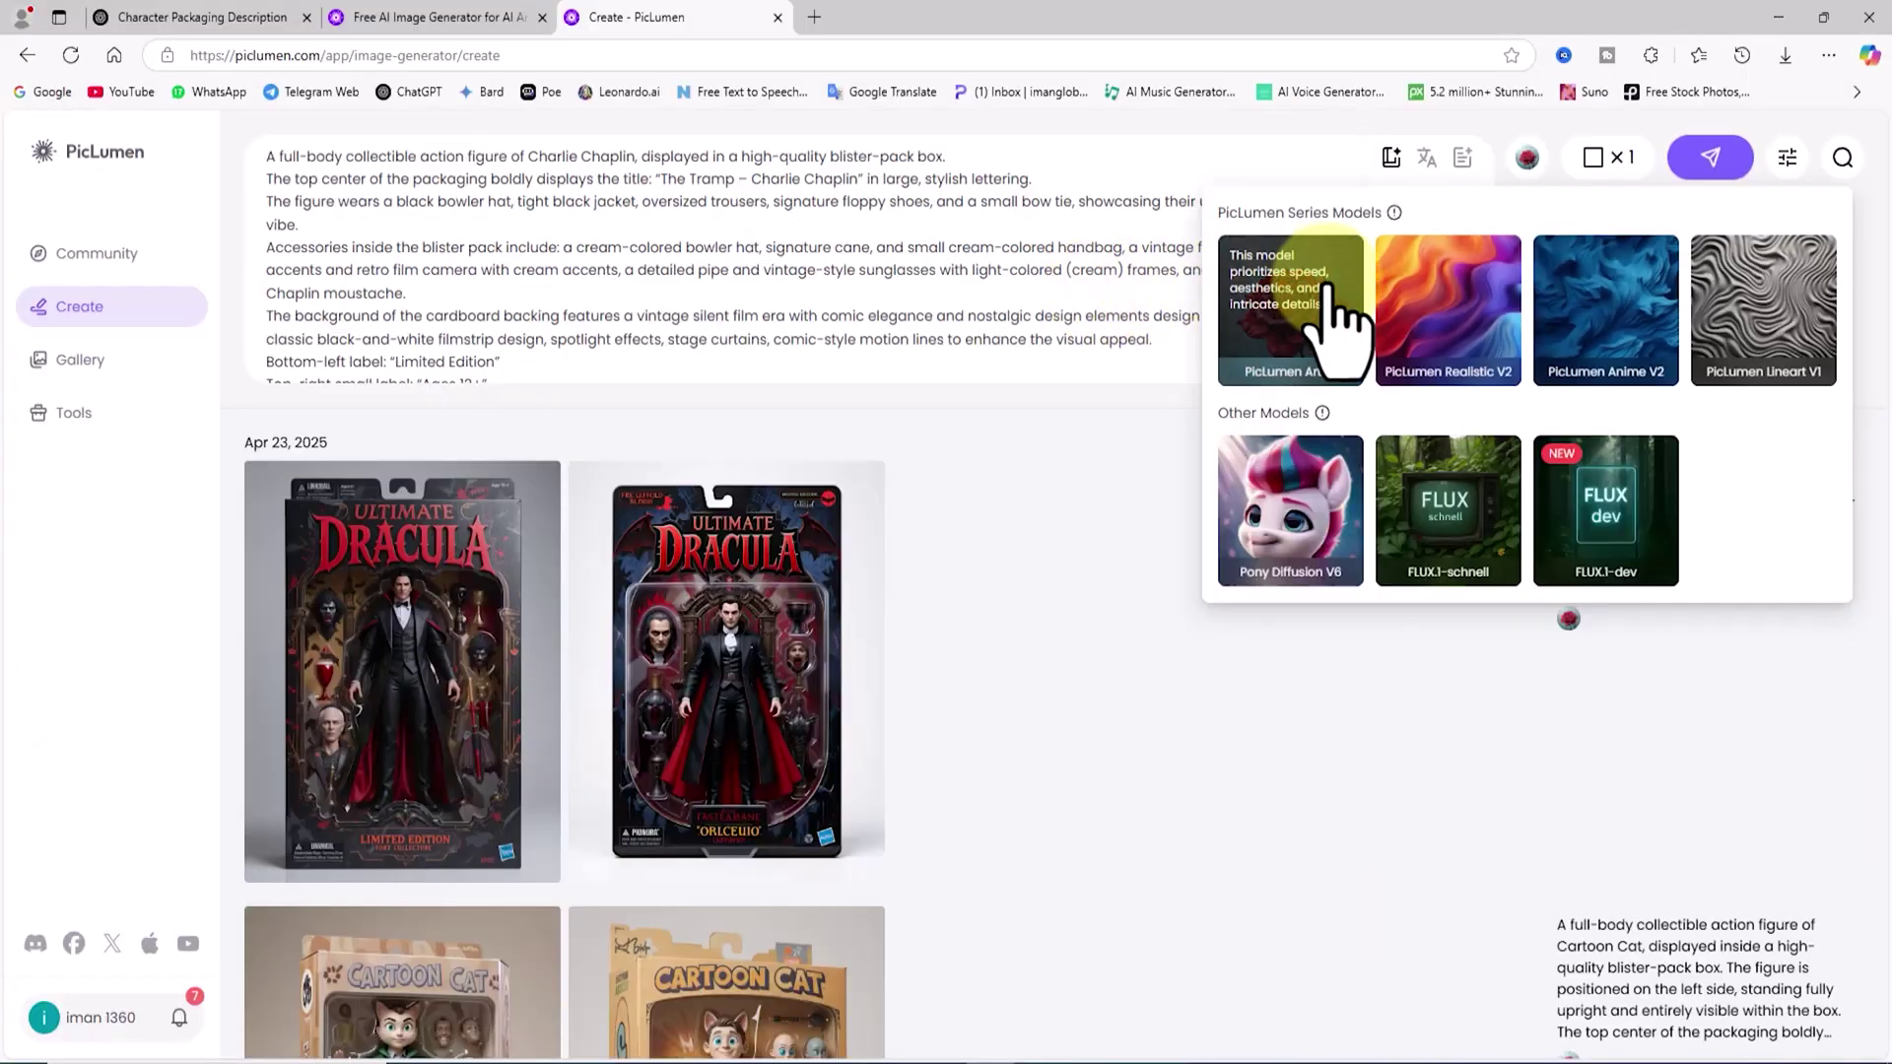
pyautogui.click(1338, 327)
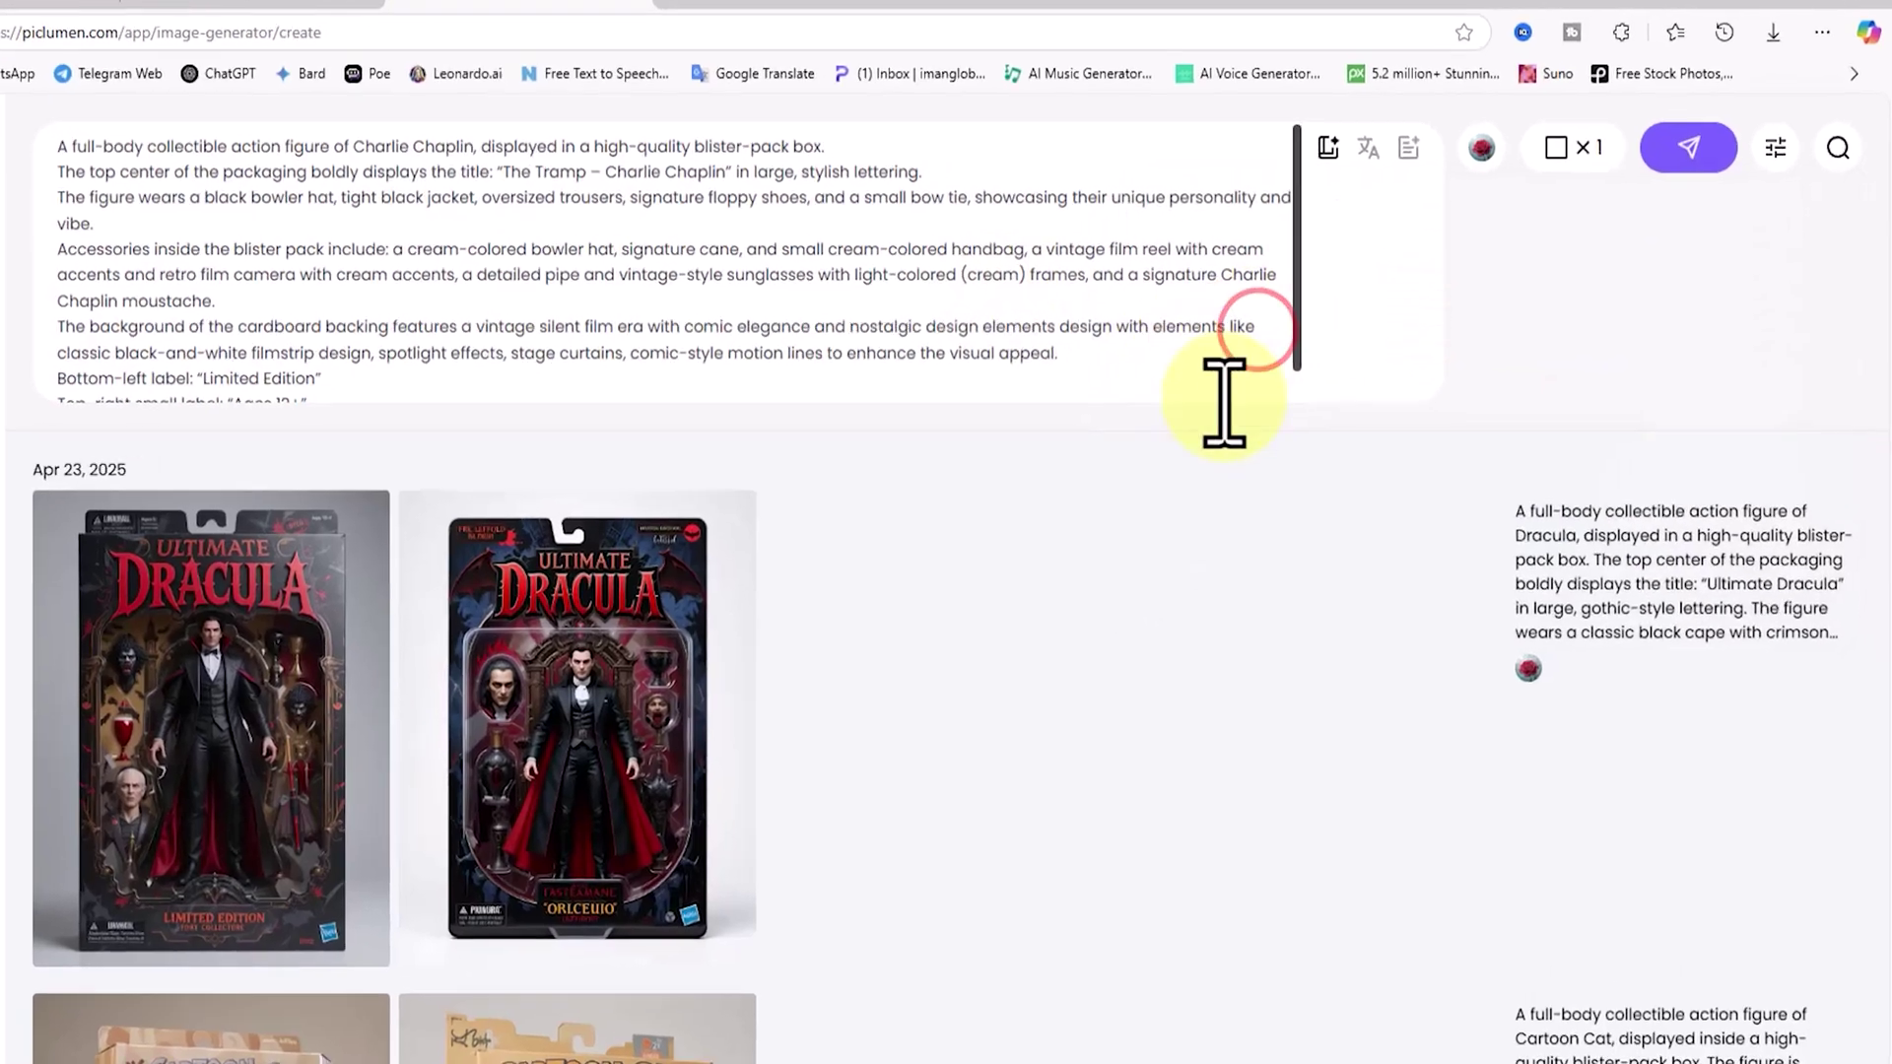
pyautogui.click(1509, 135)
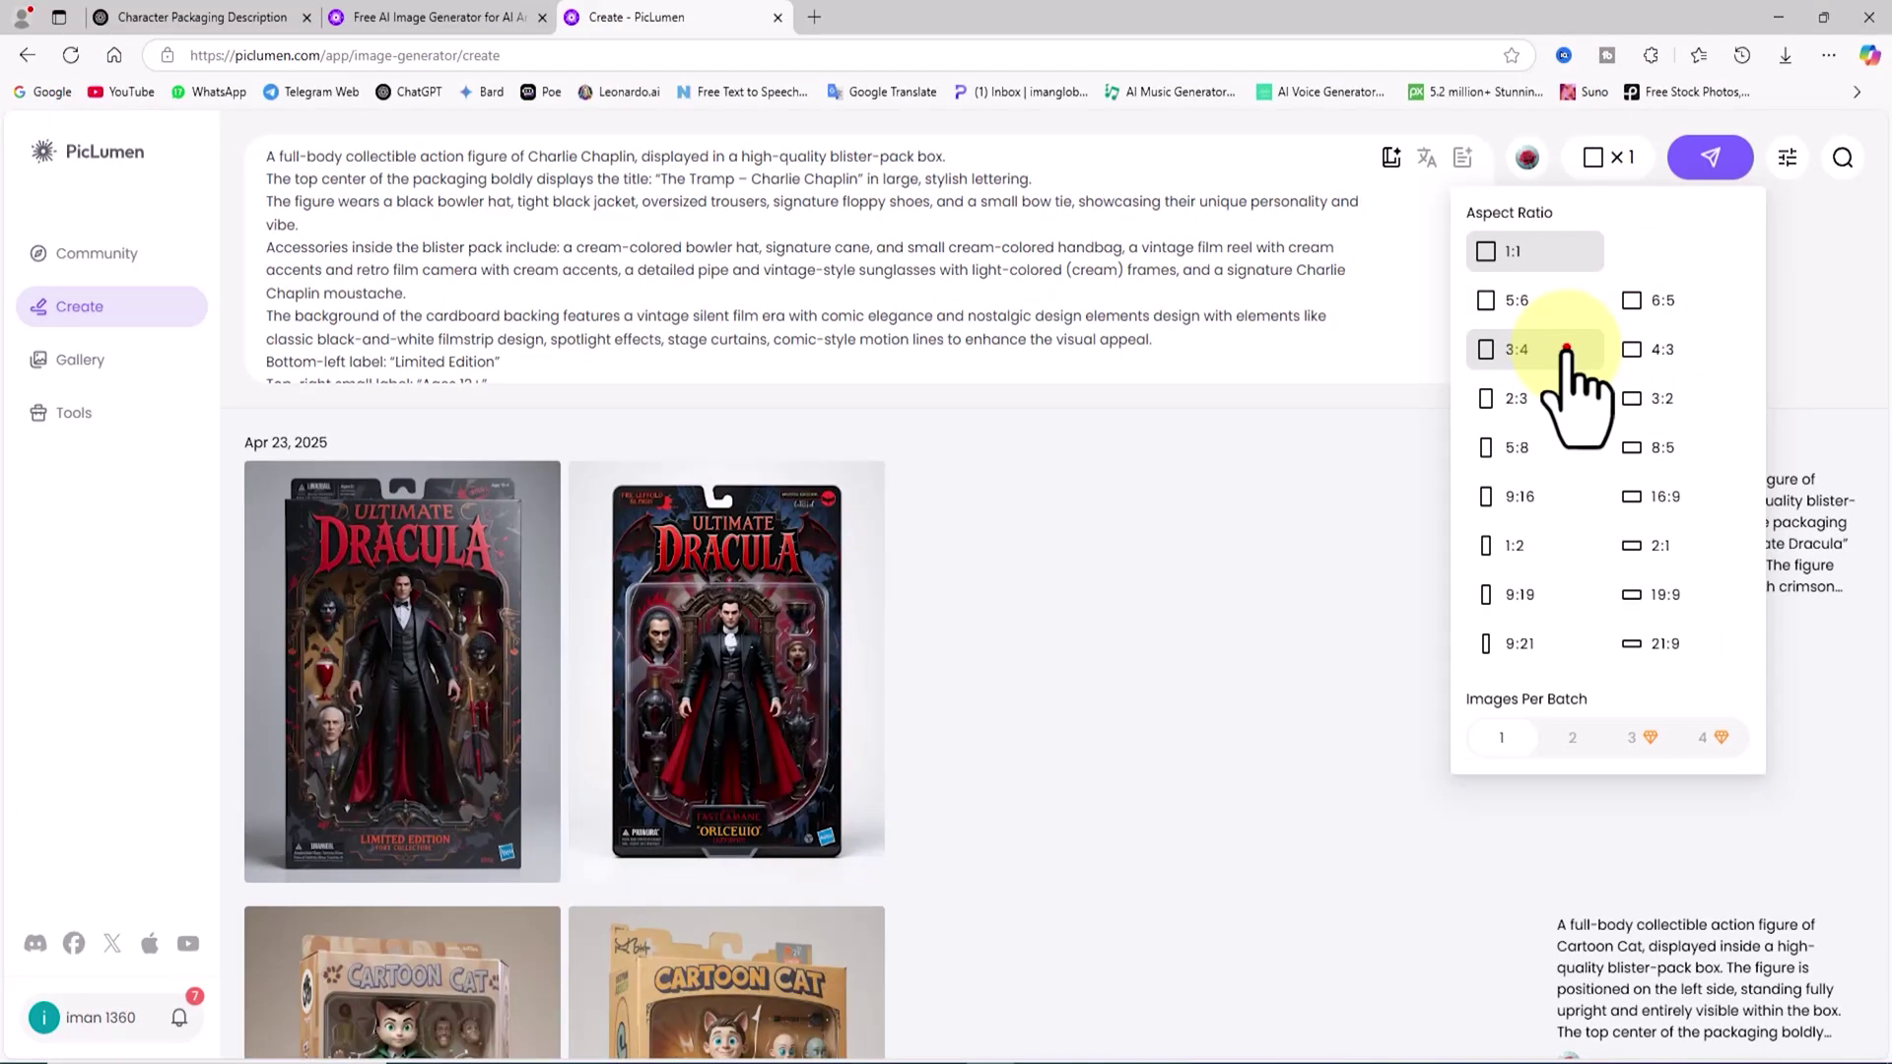
pyautogui.click(1566, 348)
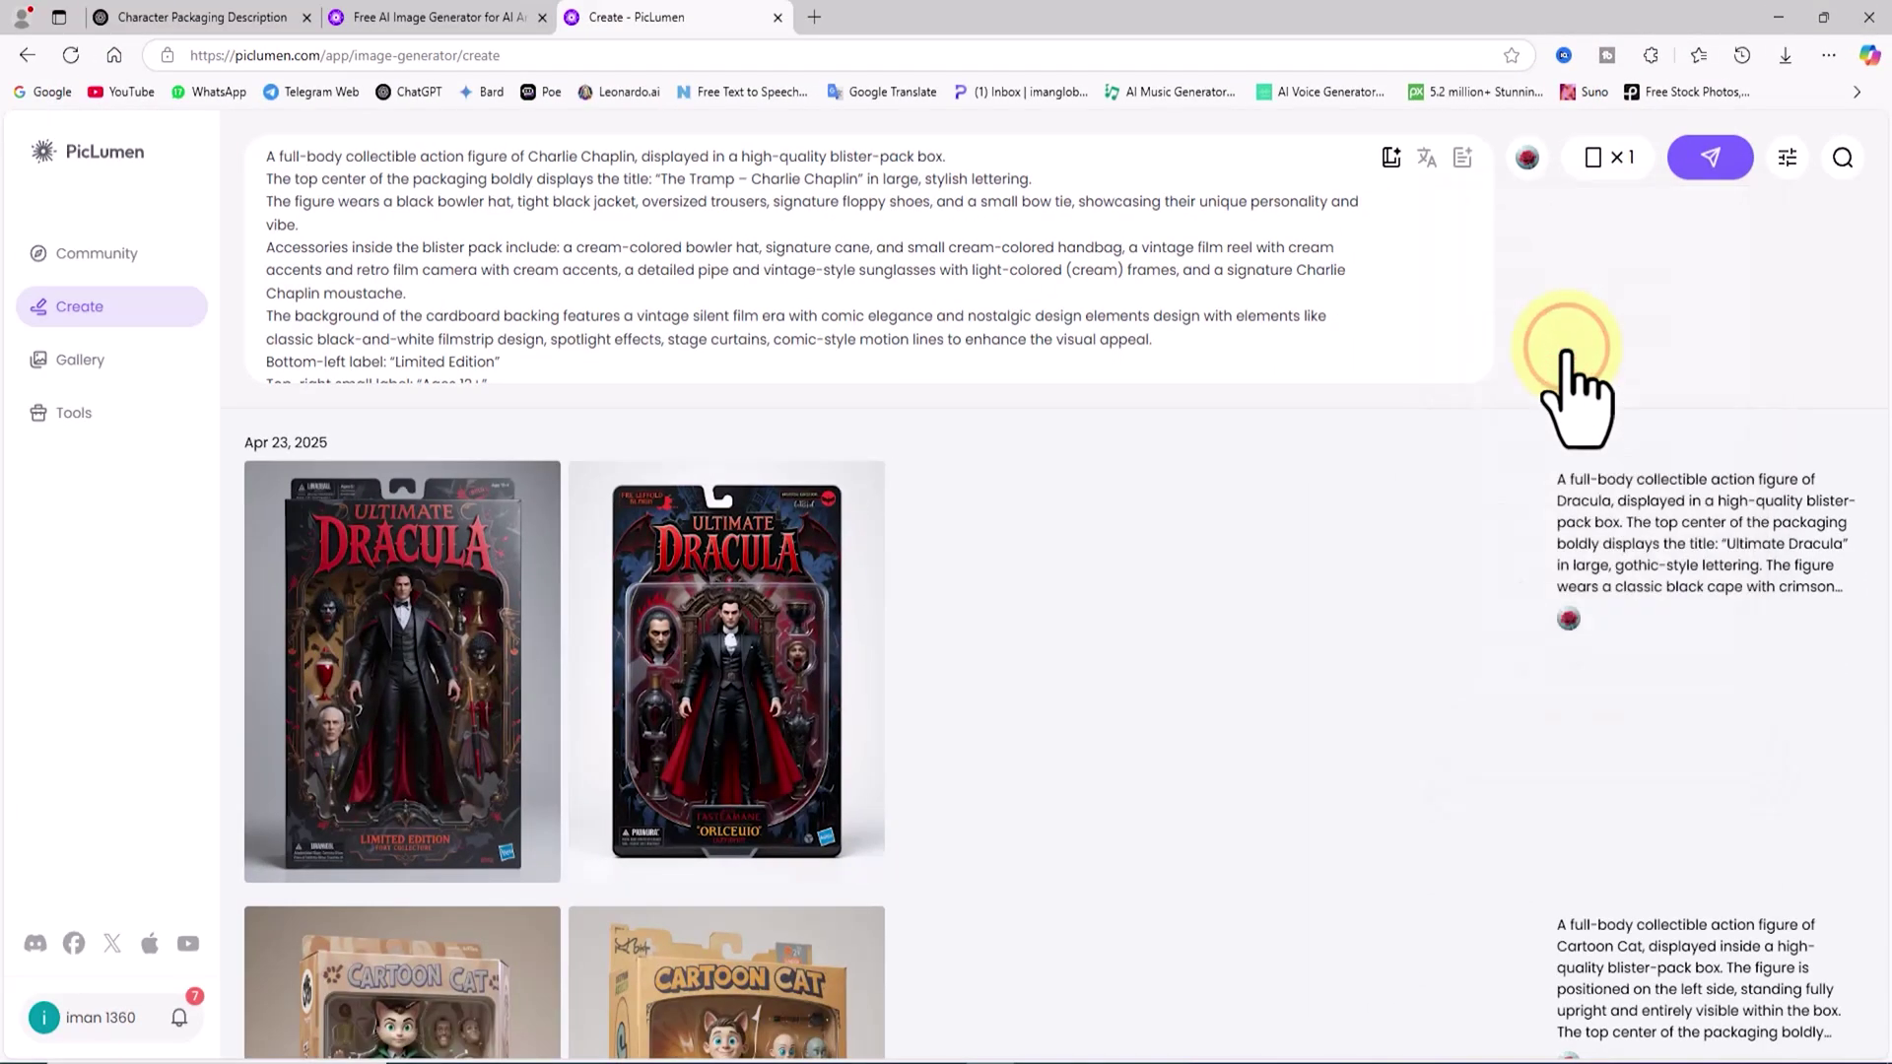
pyautogui.click(1617, 157)
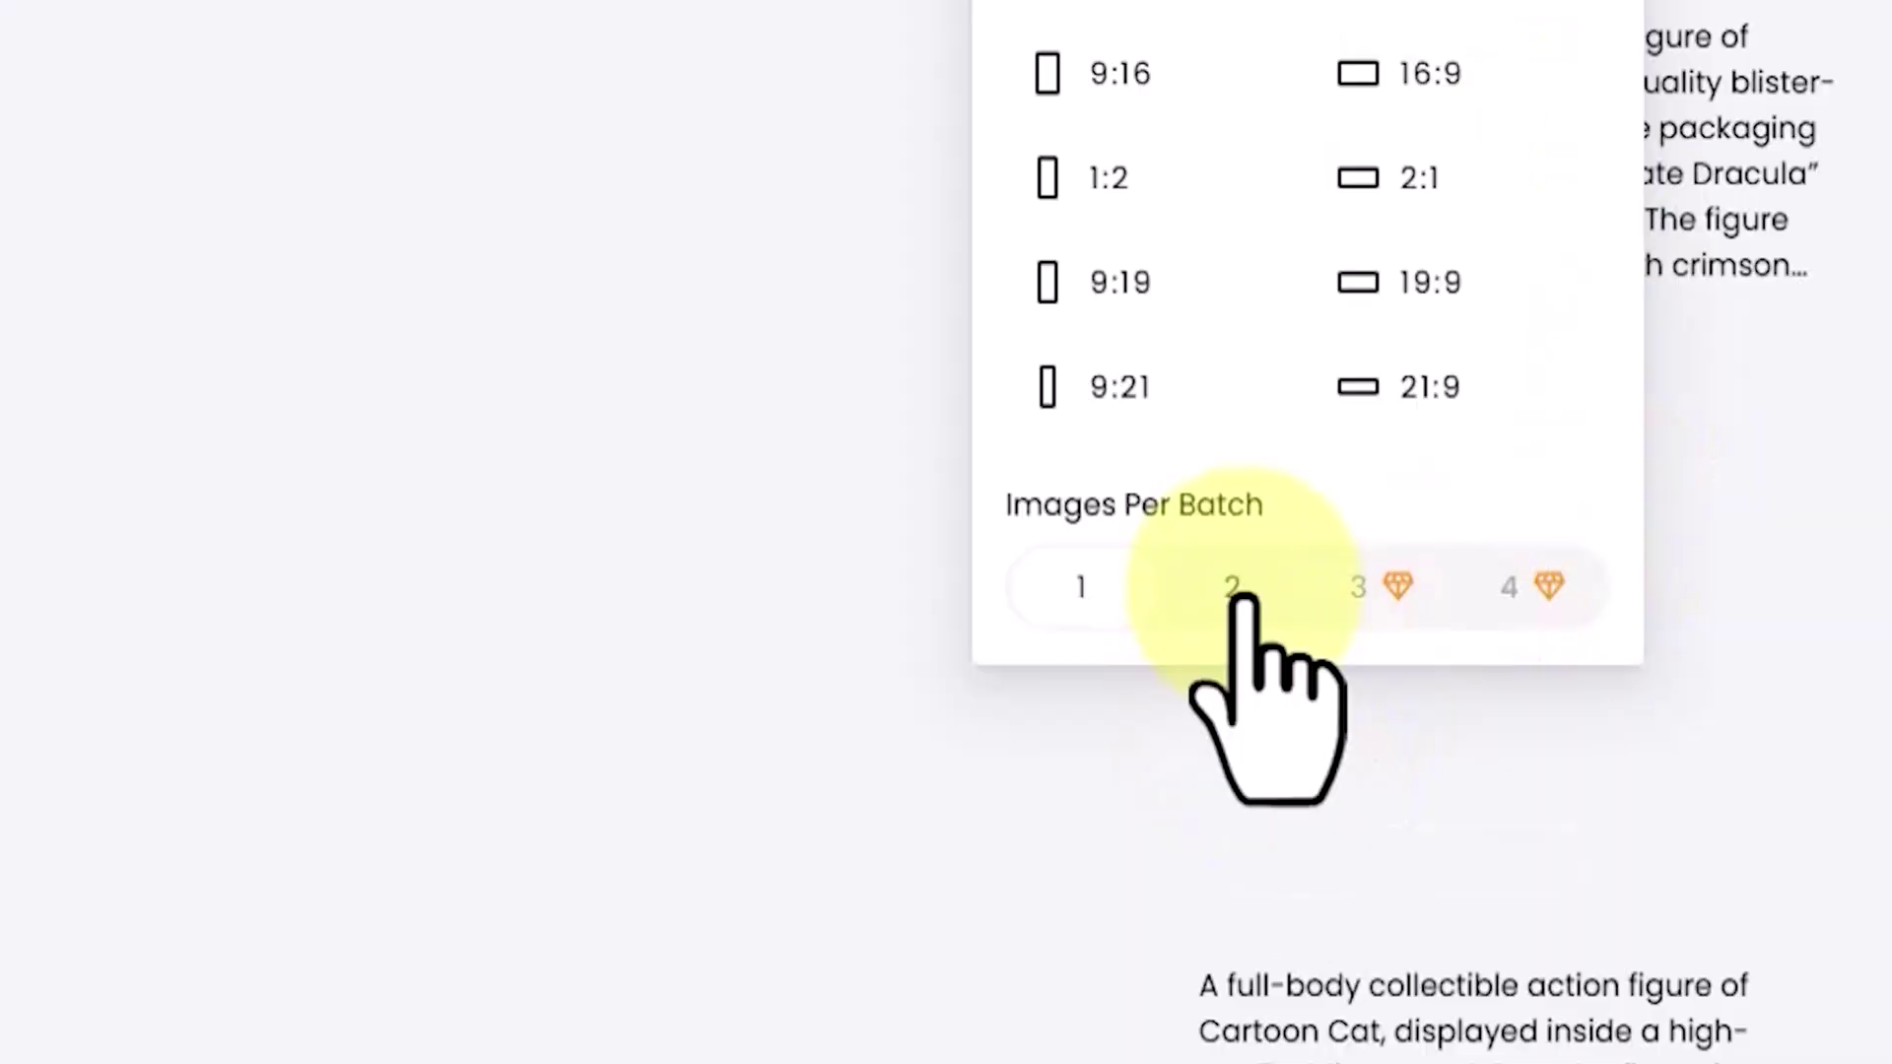
pyautogui.click(1238, 592)
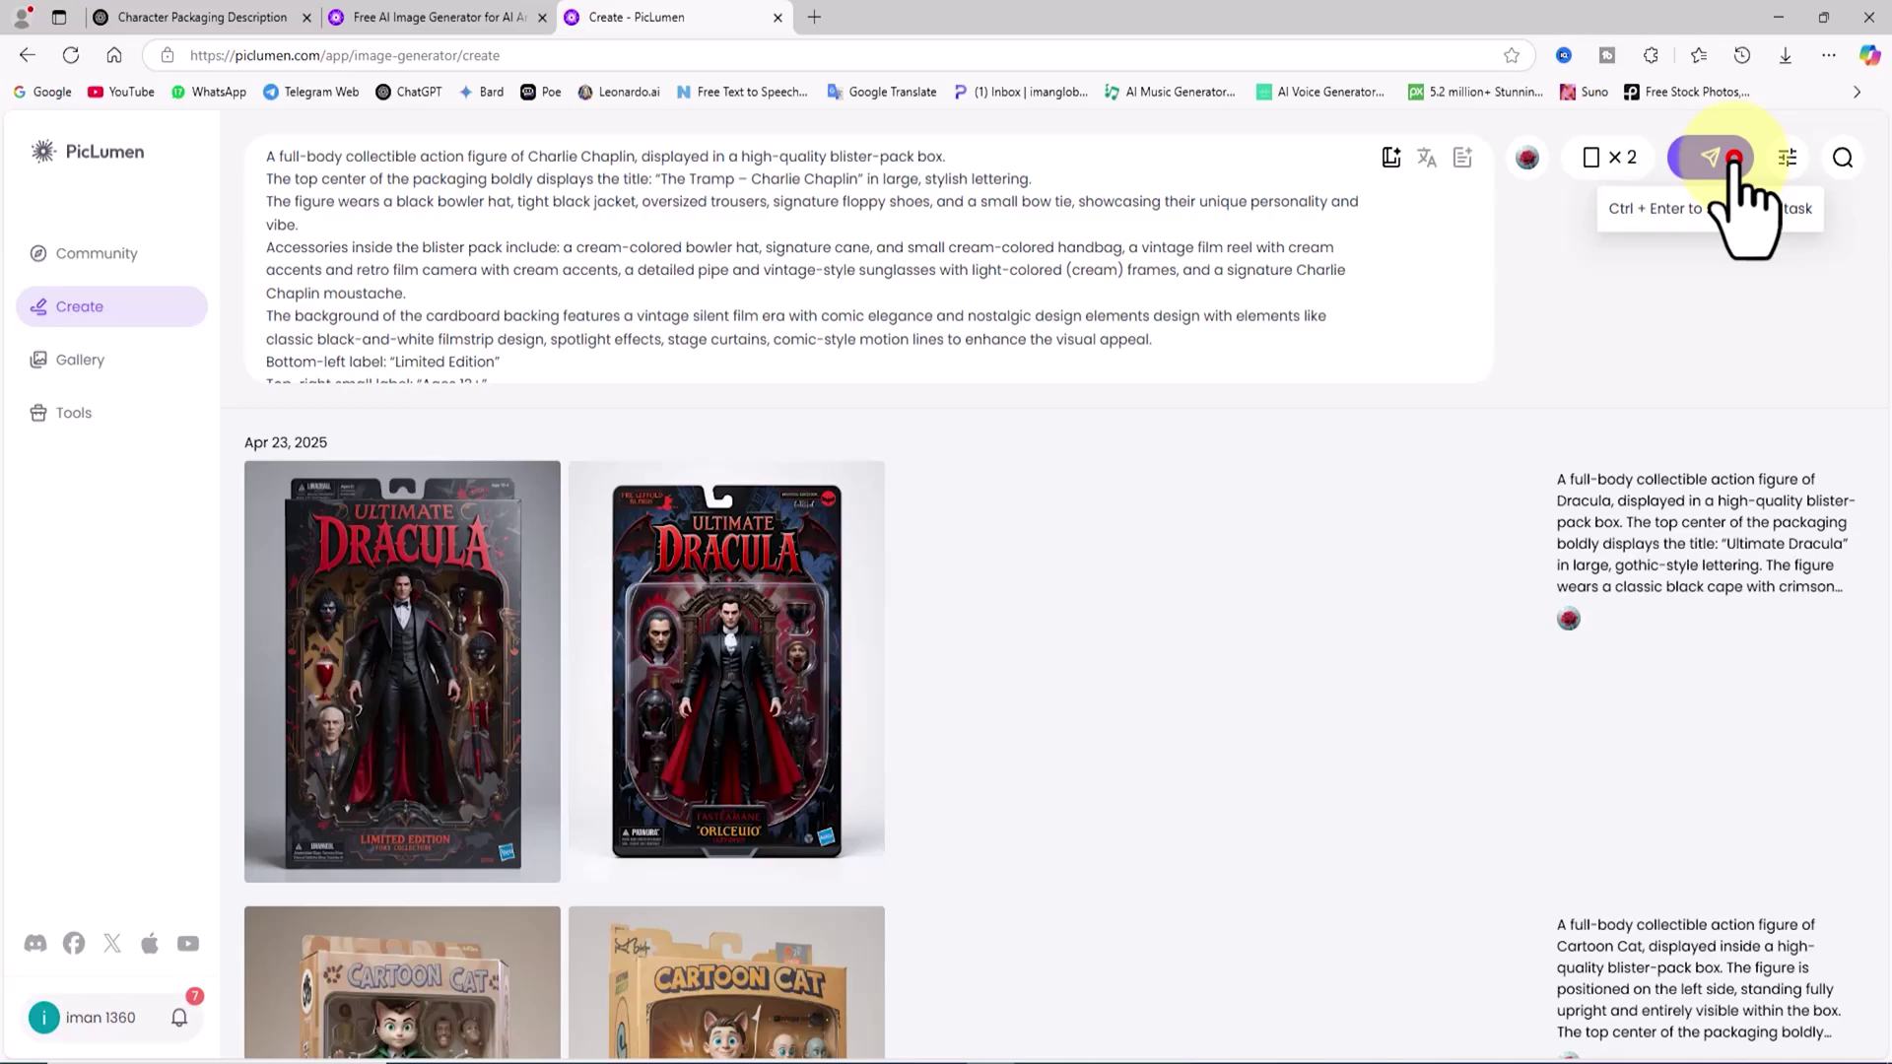
# - Generate the two Tramp packs and compare them full size, ending on the Charlie Chaplin one
pyautogui.click(1734, 159)
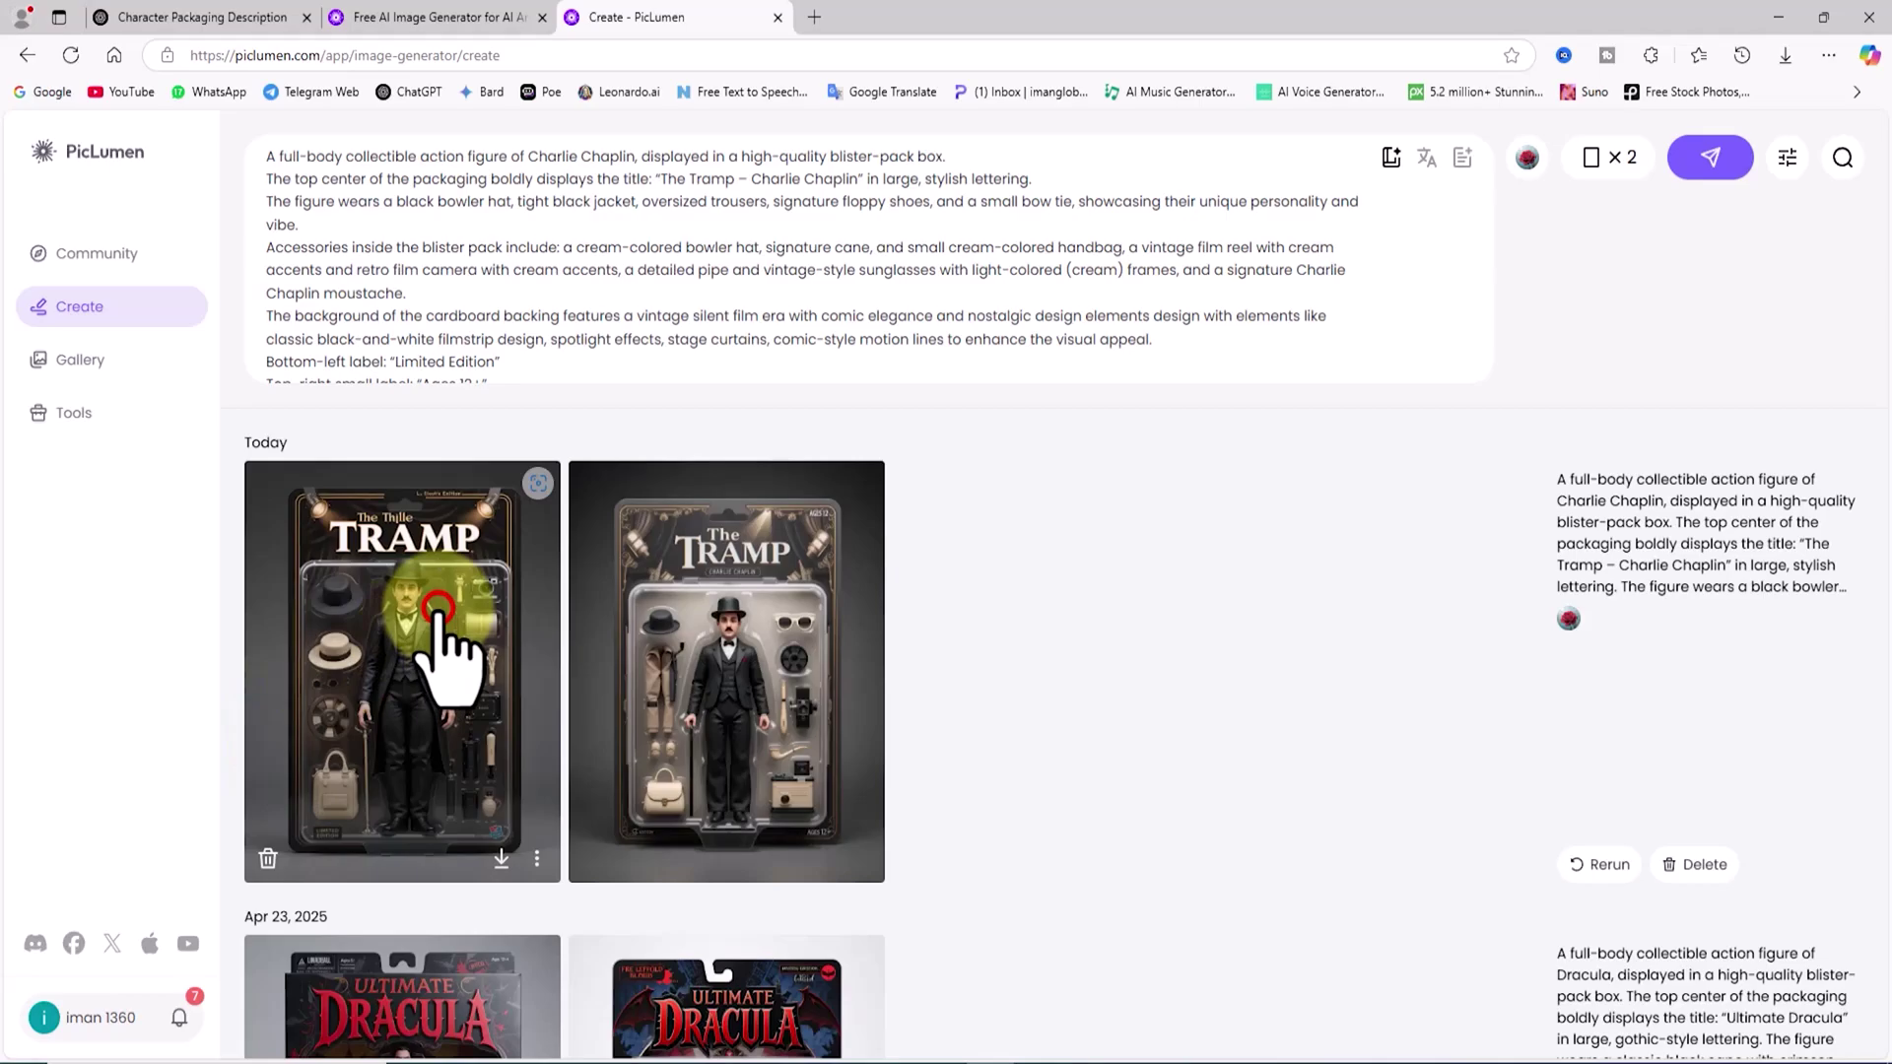
pyautogui.click(445, 532)
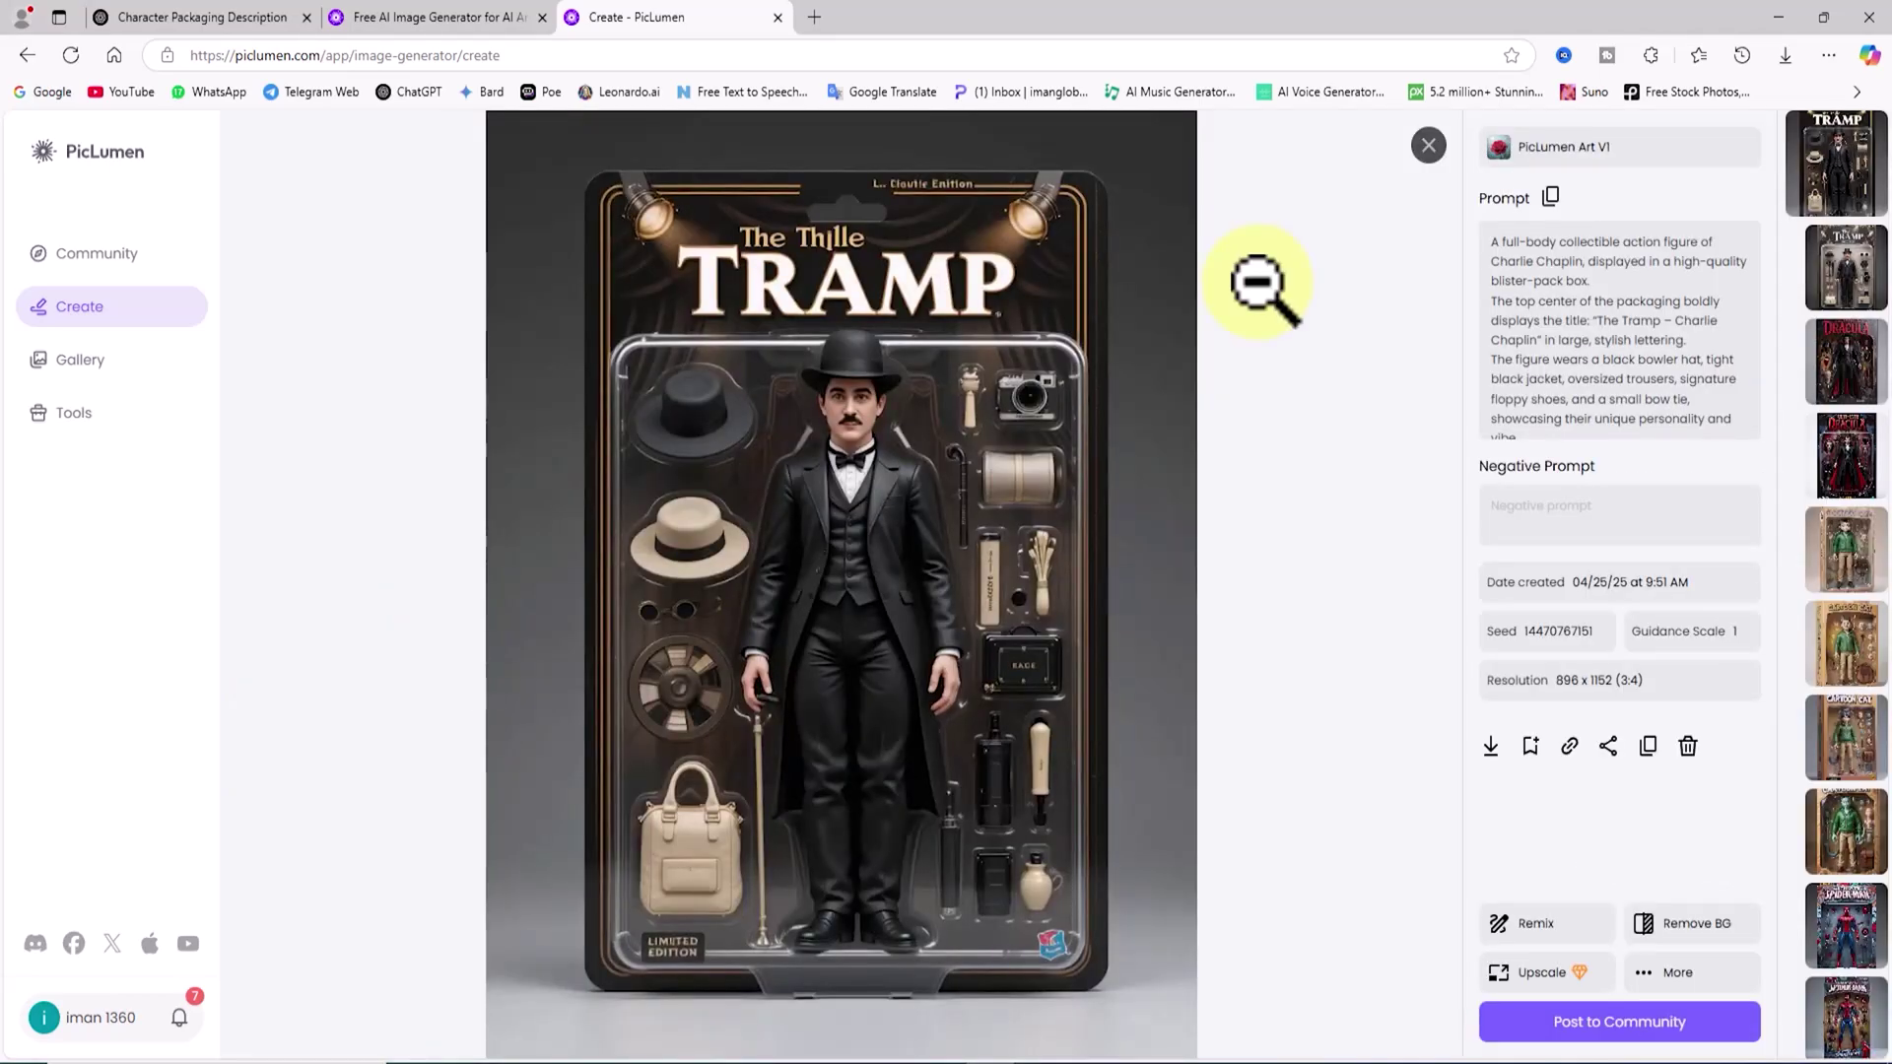
pyautogui.click(1853, 262)
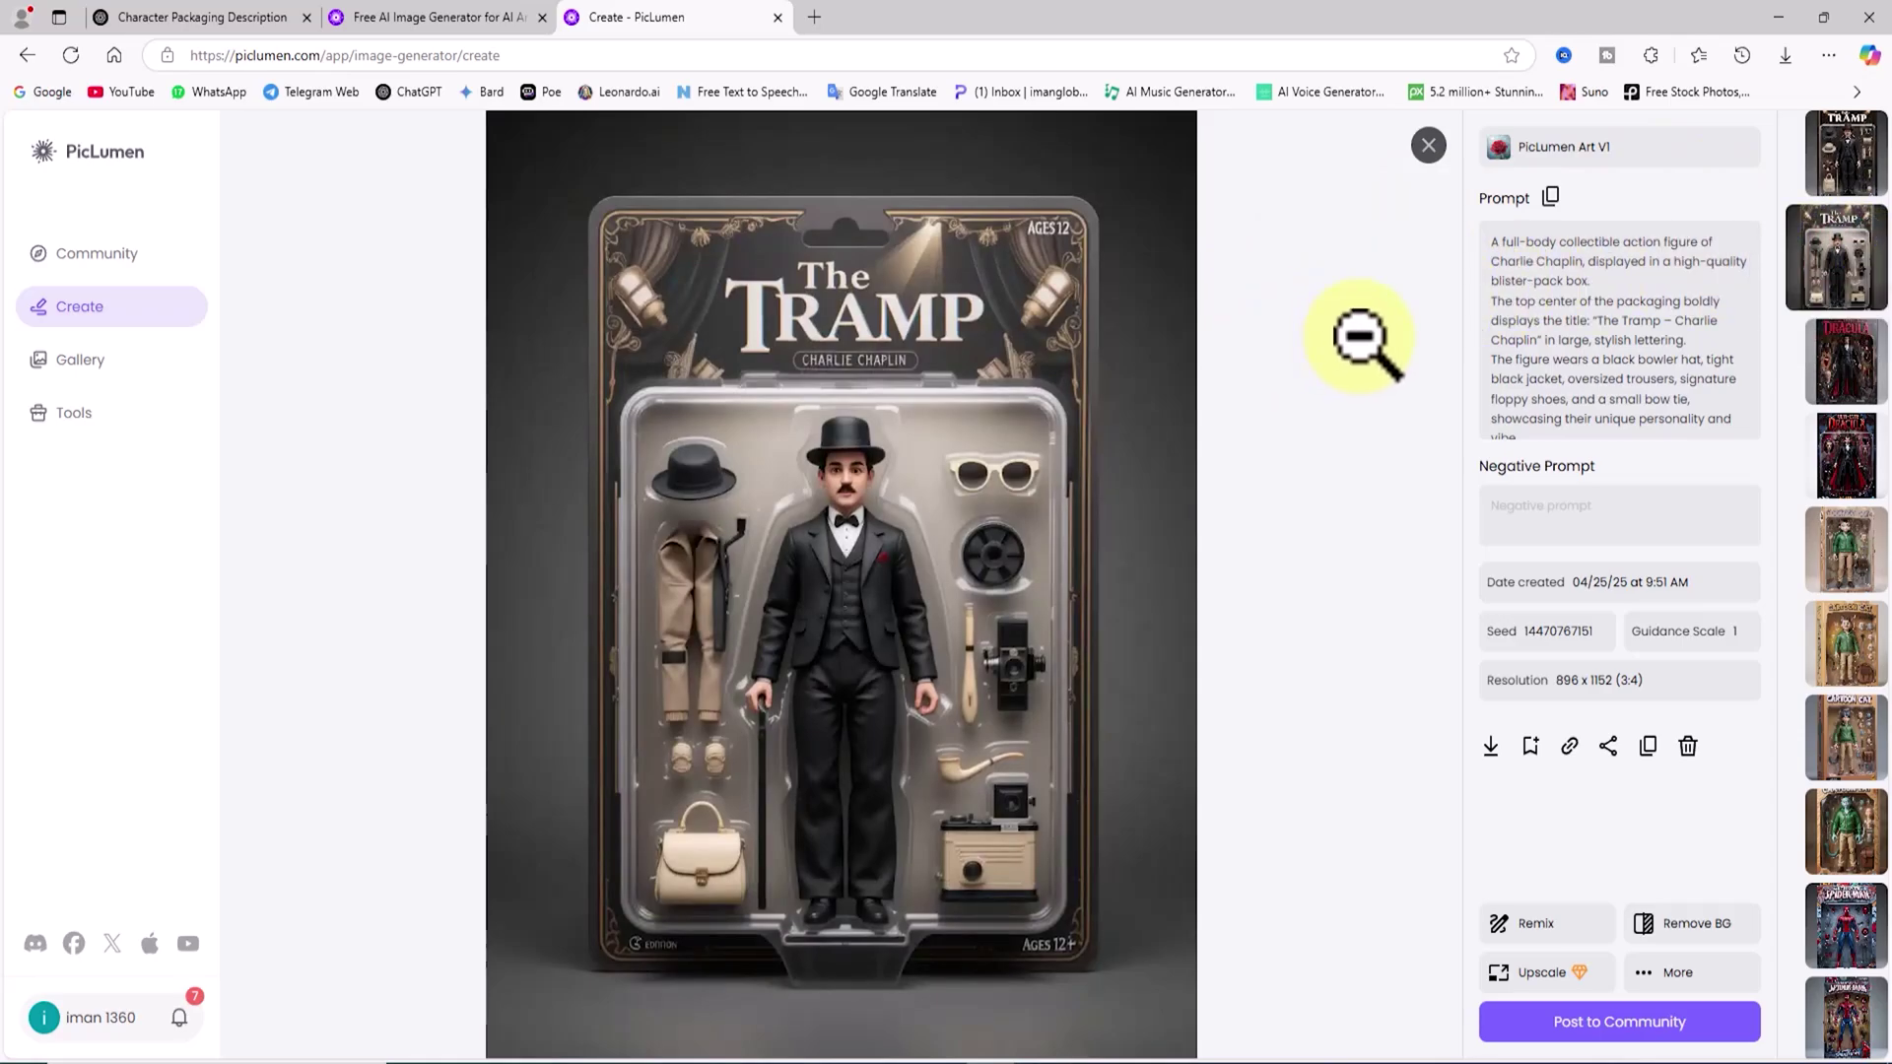
pyautogui.click(1850, 156)
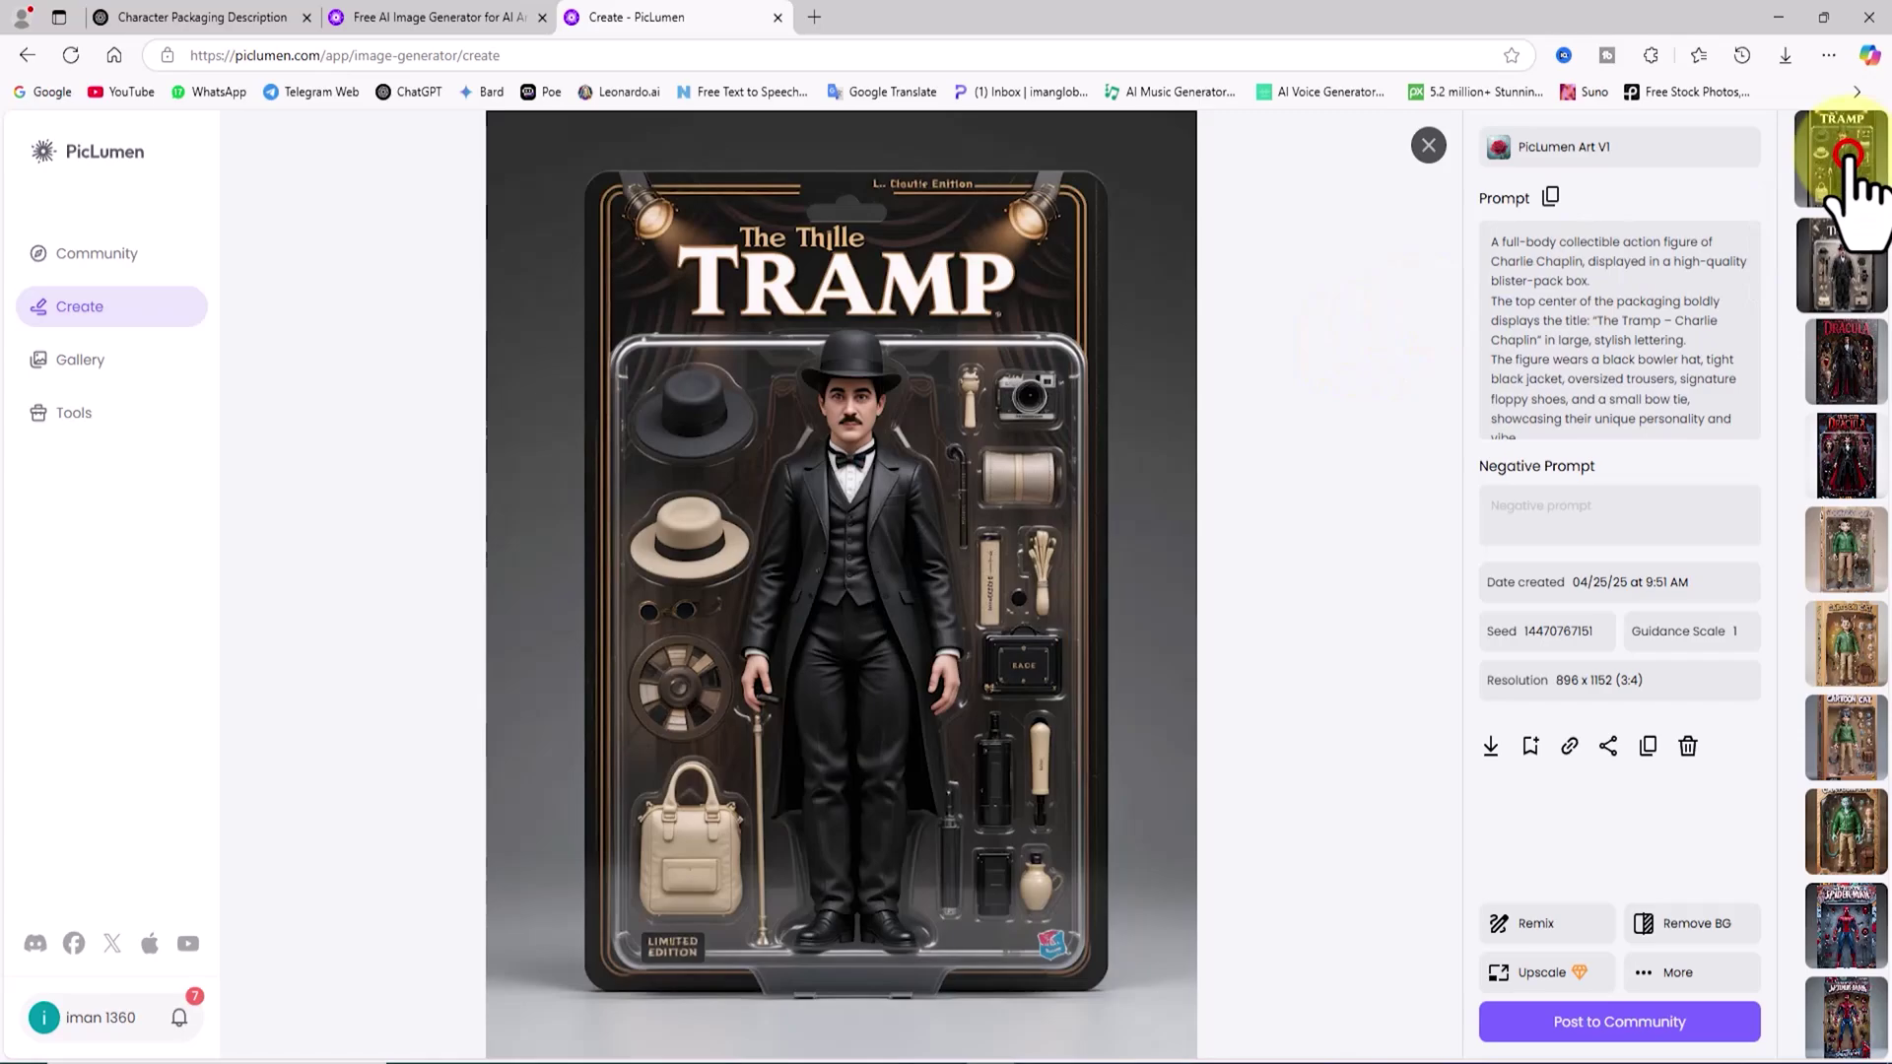
pyautogui.click(1864, 268)
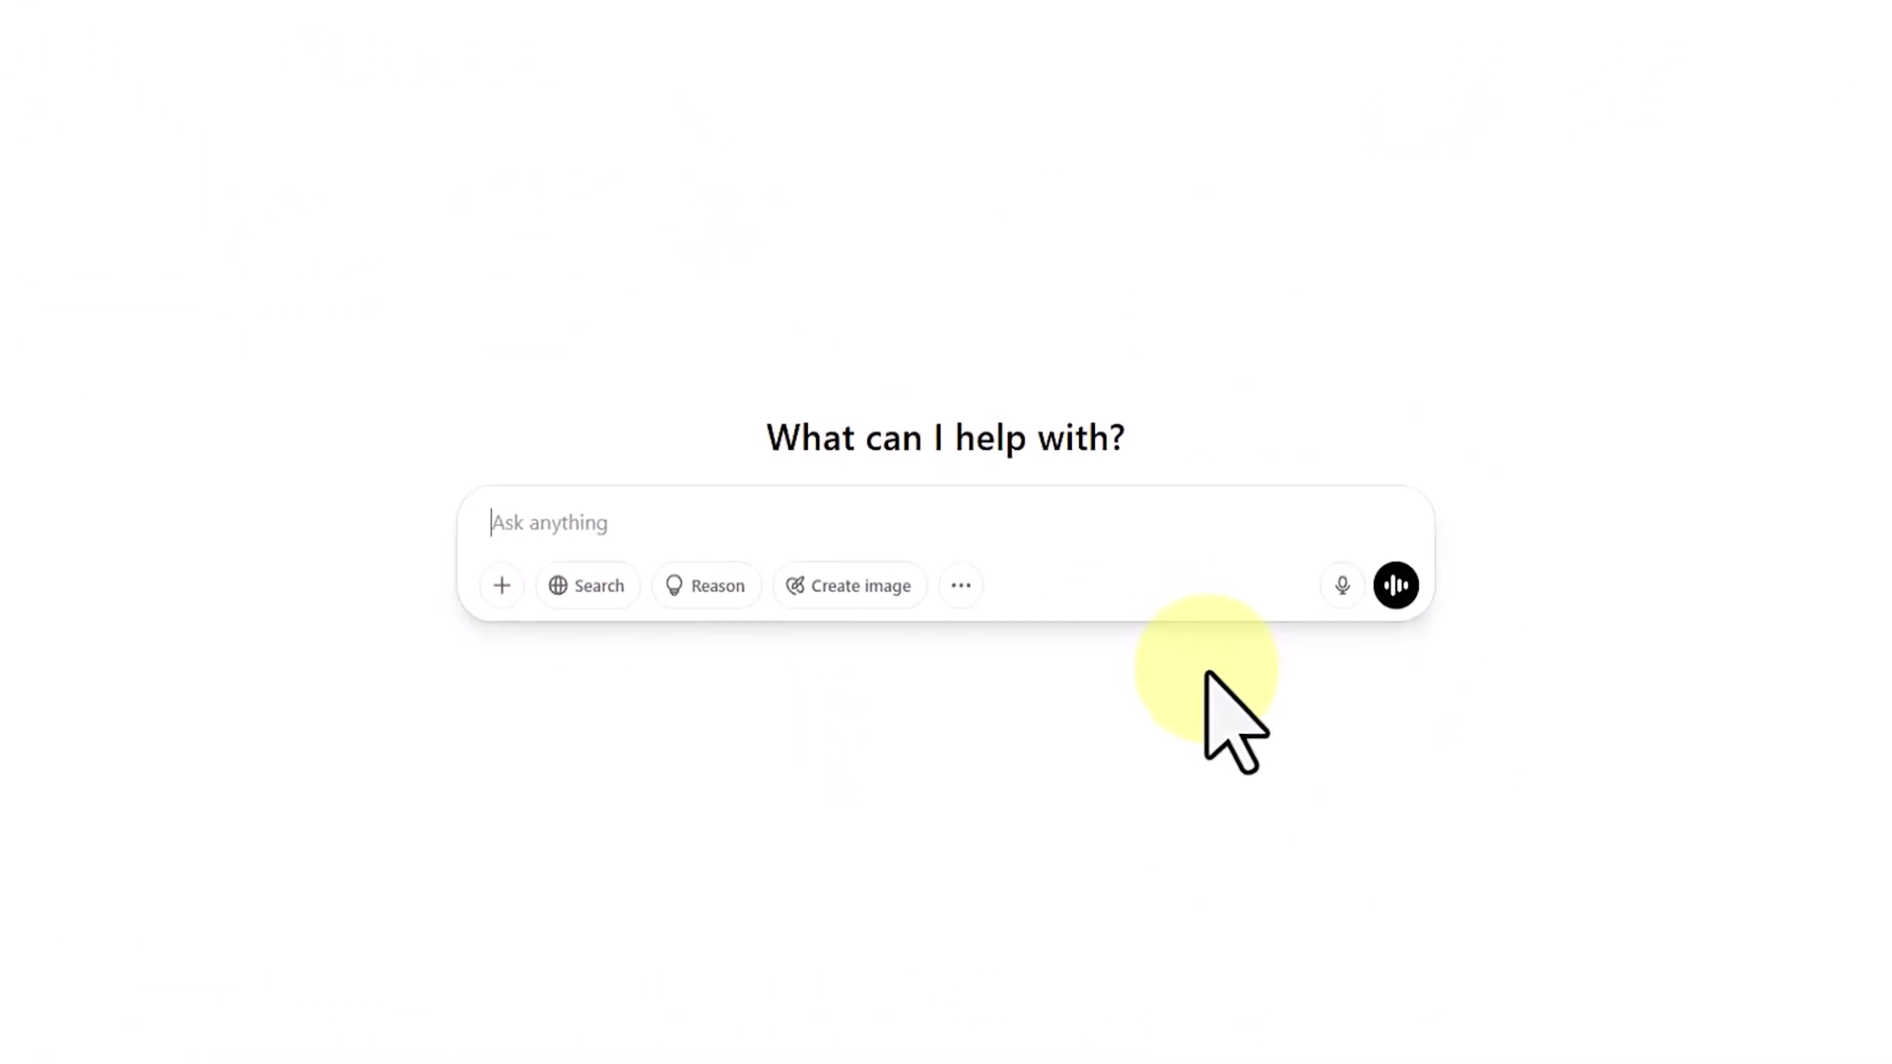
# - Paste the Spider-Man blister-pack template request into ChatGPT and send it
pyautogui.rightClick(468, 521)
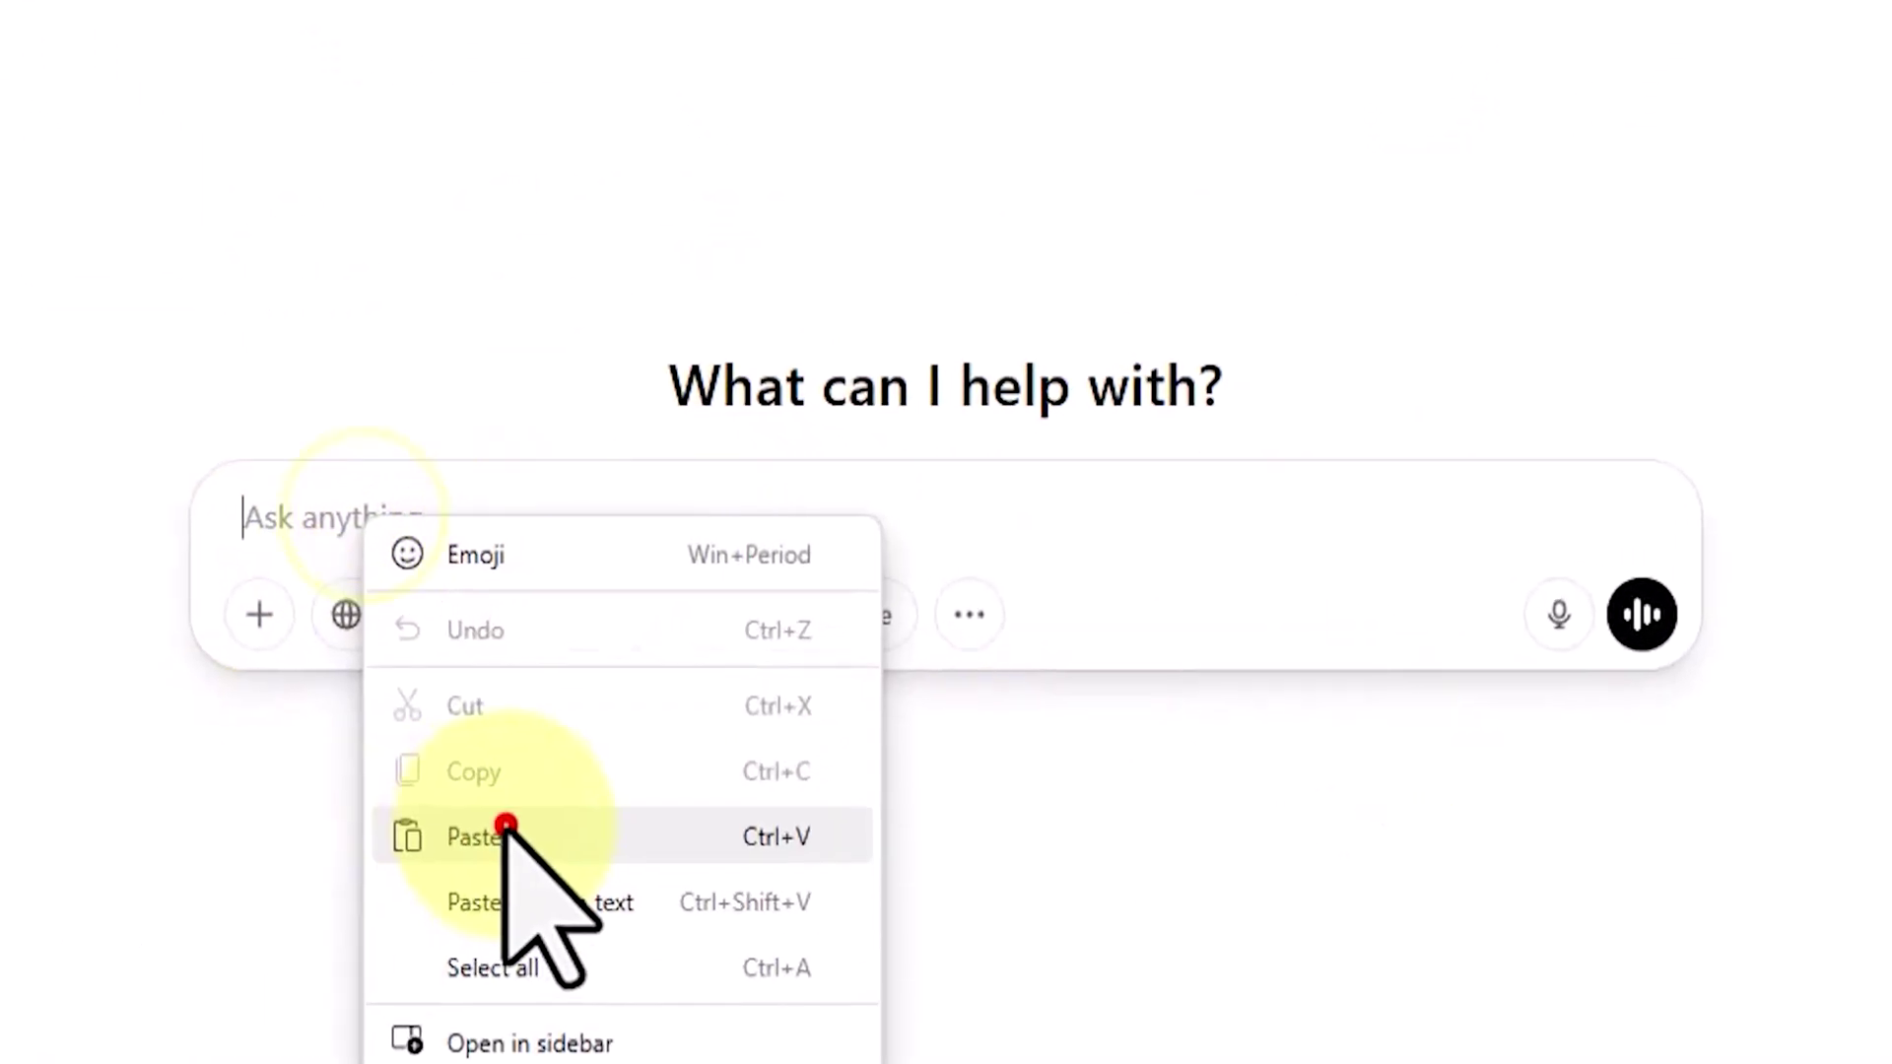
pyautogui.click(586, 781)
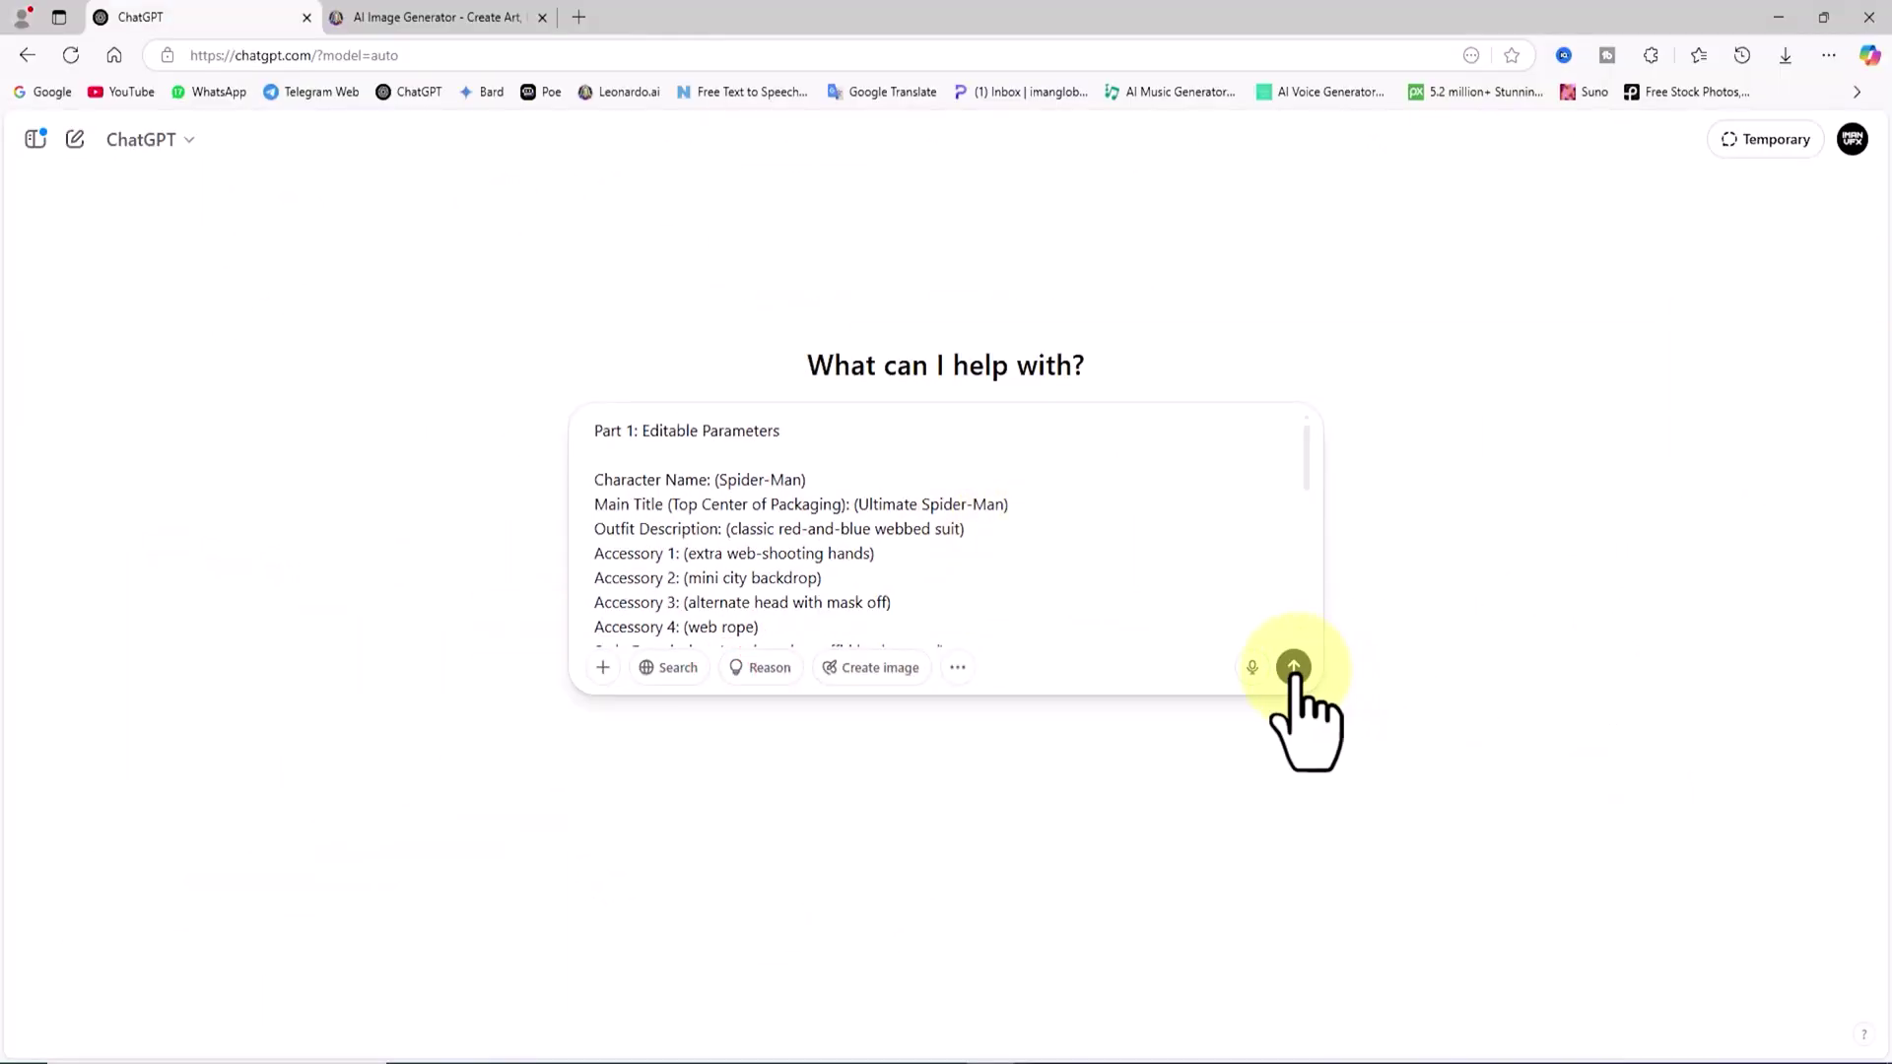
pyautogui.click(1294, 667)
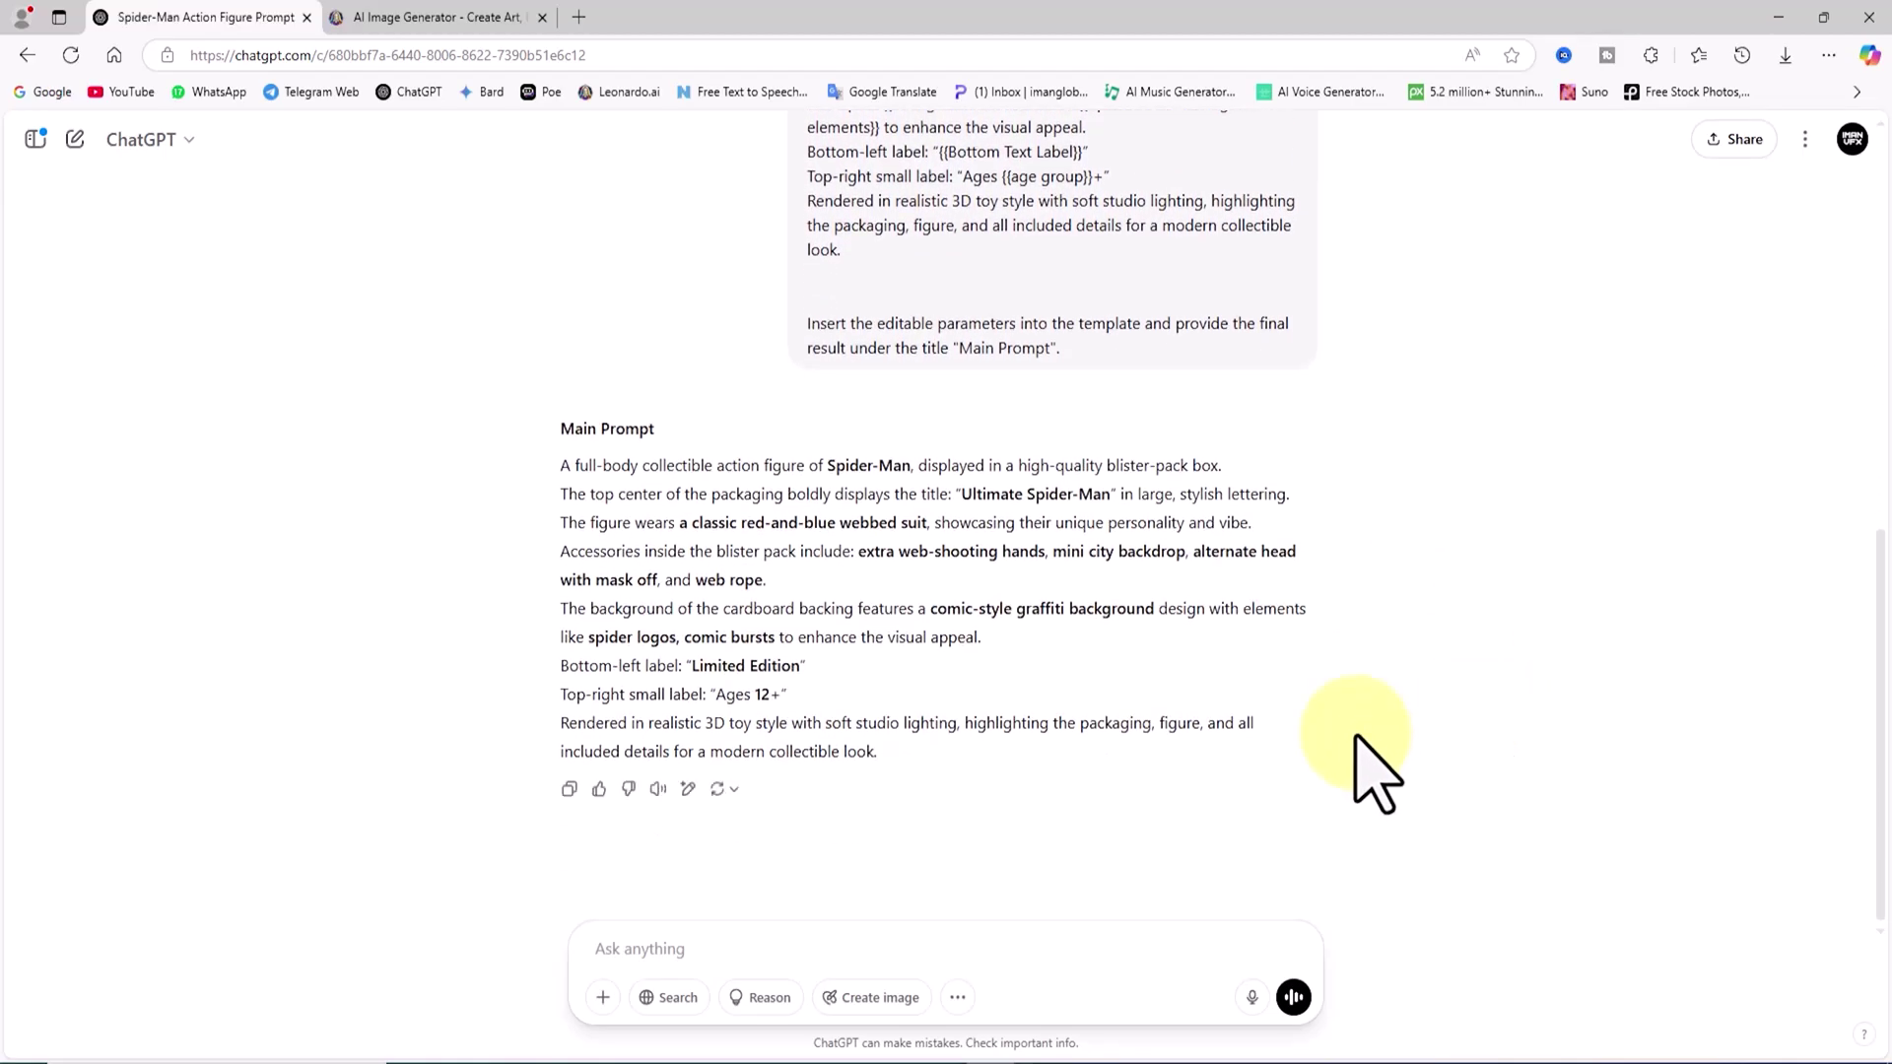
# - Copy the 'Ultimate Spider-Man' Main Prompt from ChatGPT's answer
pyautogui.moveTo(855, 757); pyautogui.dragTo(552, 467)
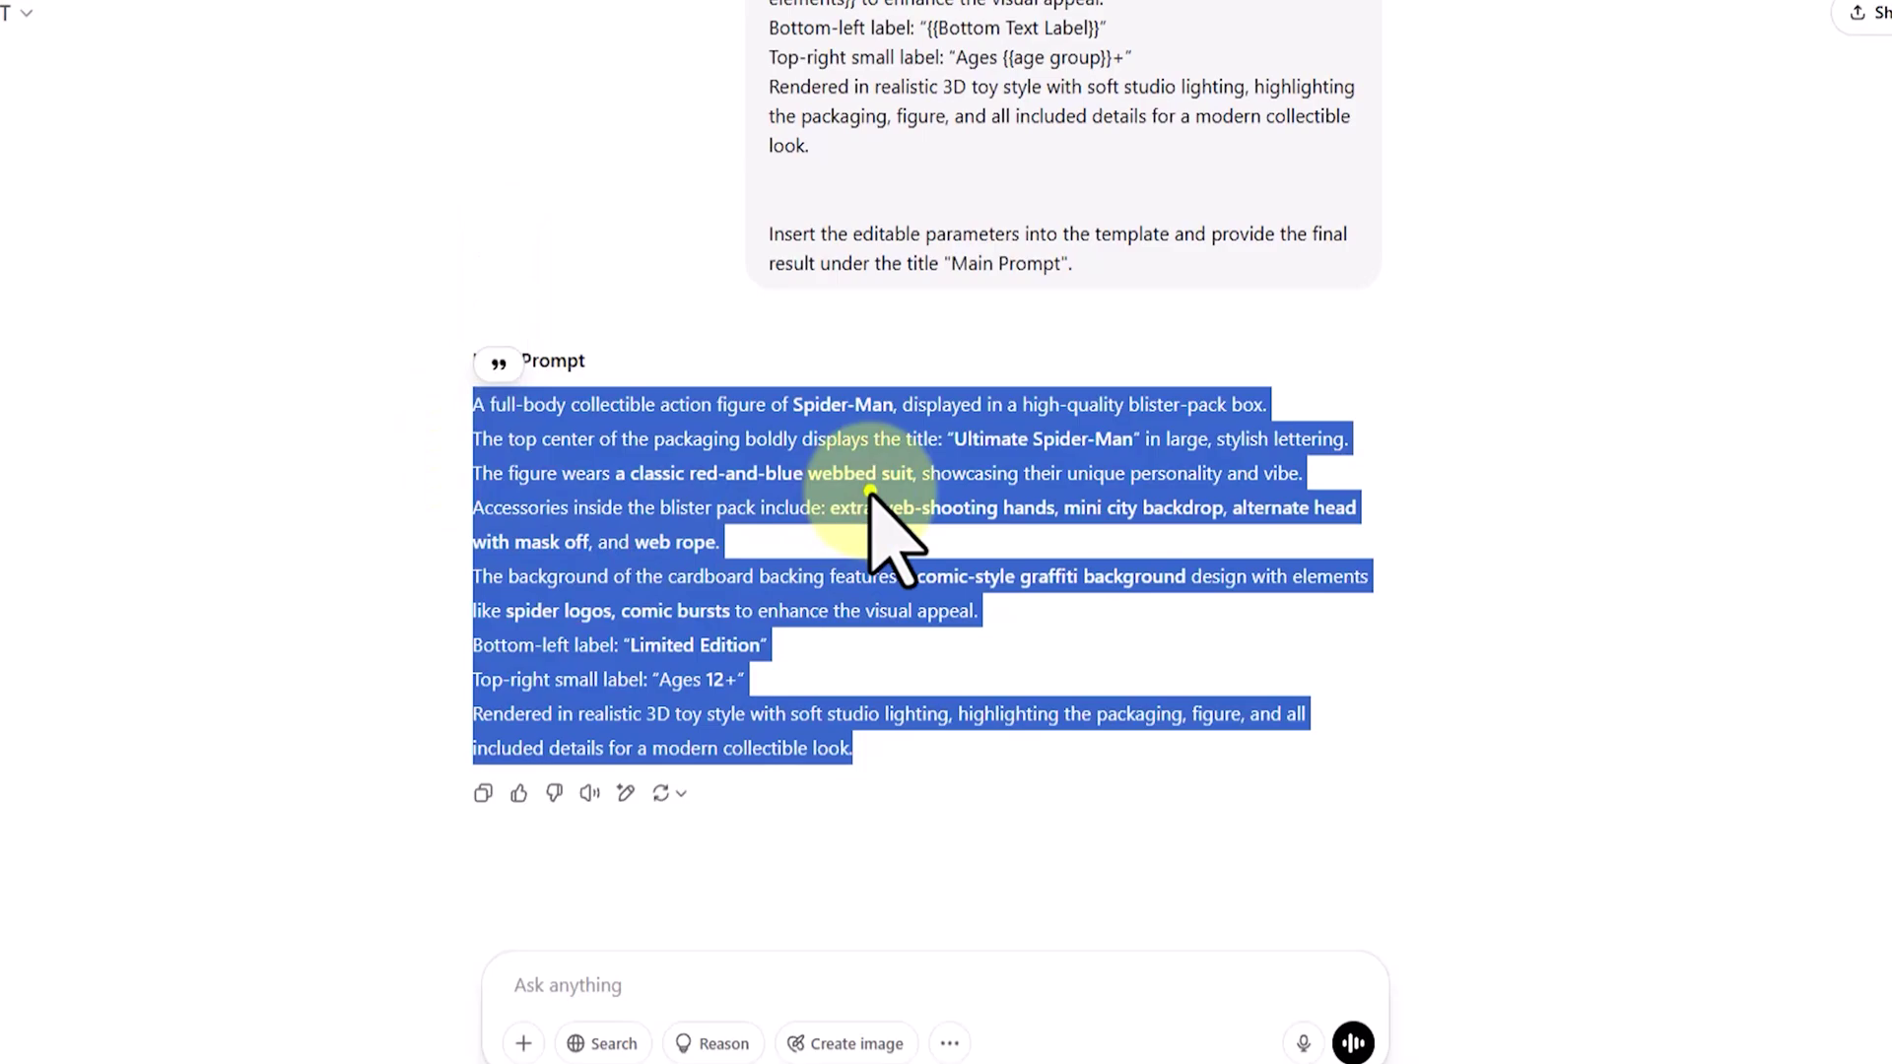
pyautogui.rightClick(892, 541)
pyautogui.click(902, 485)
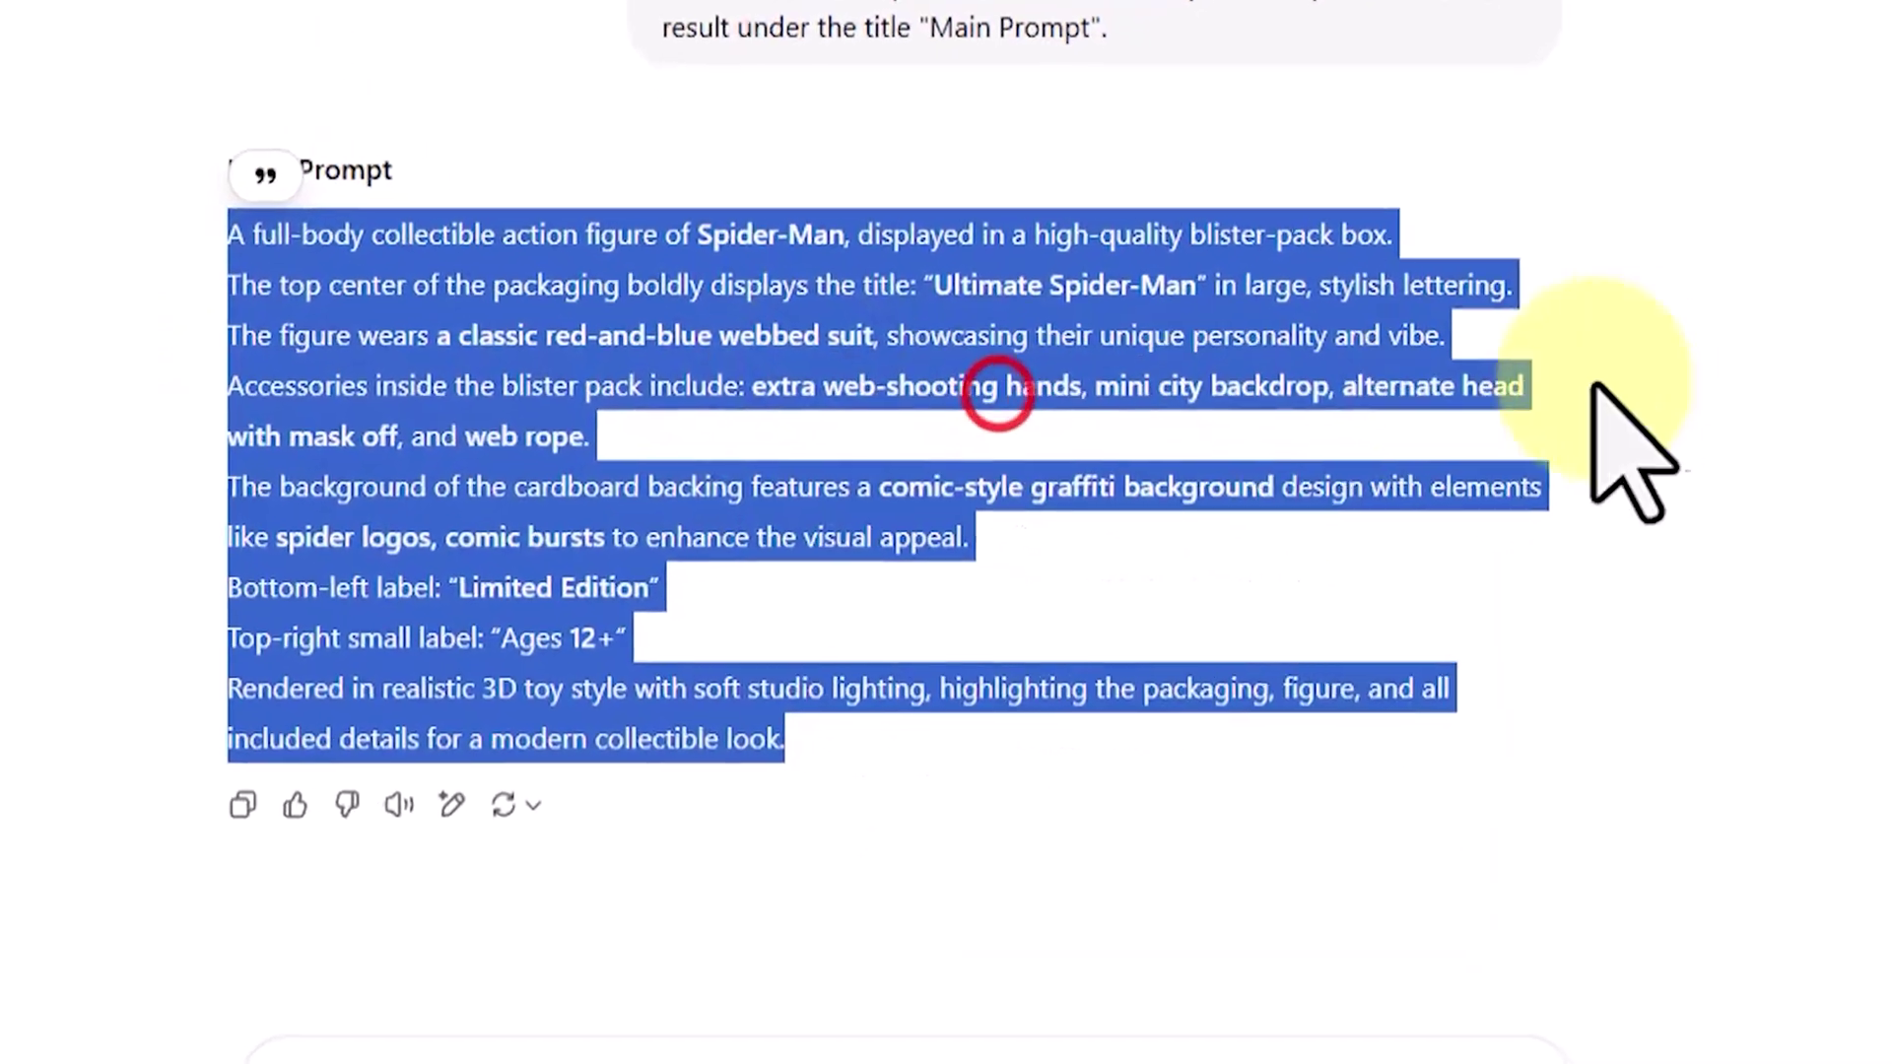
pyautogui.click(1468, 470)
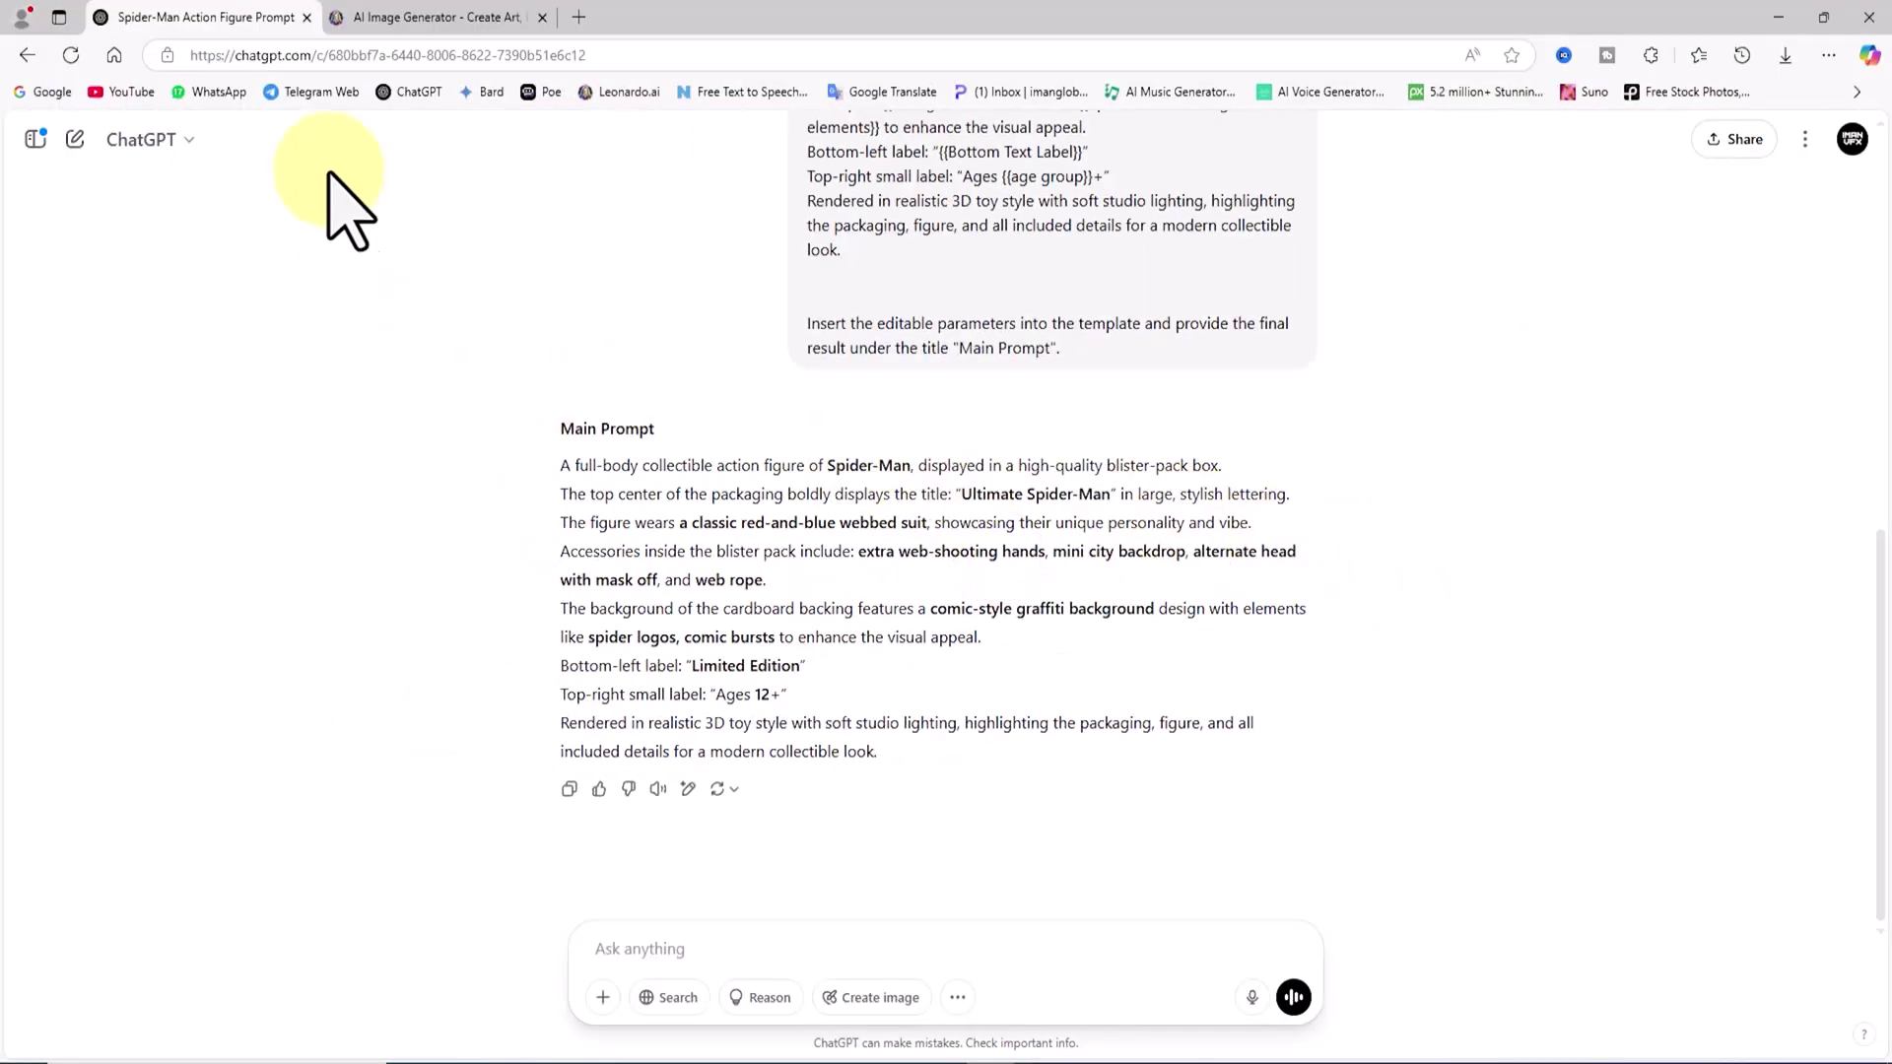
# - Switch to the Leonardo.Ai tab and launch the web app dashboard
pyautogui.click(455, 17)
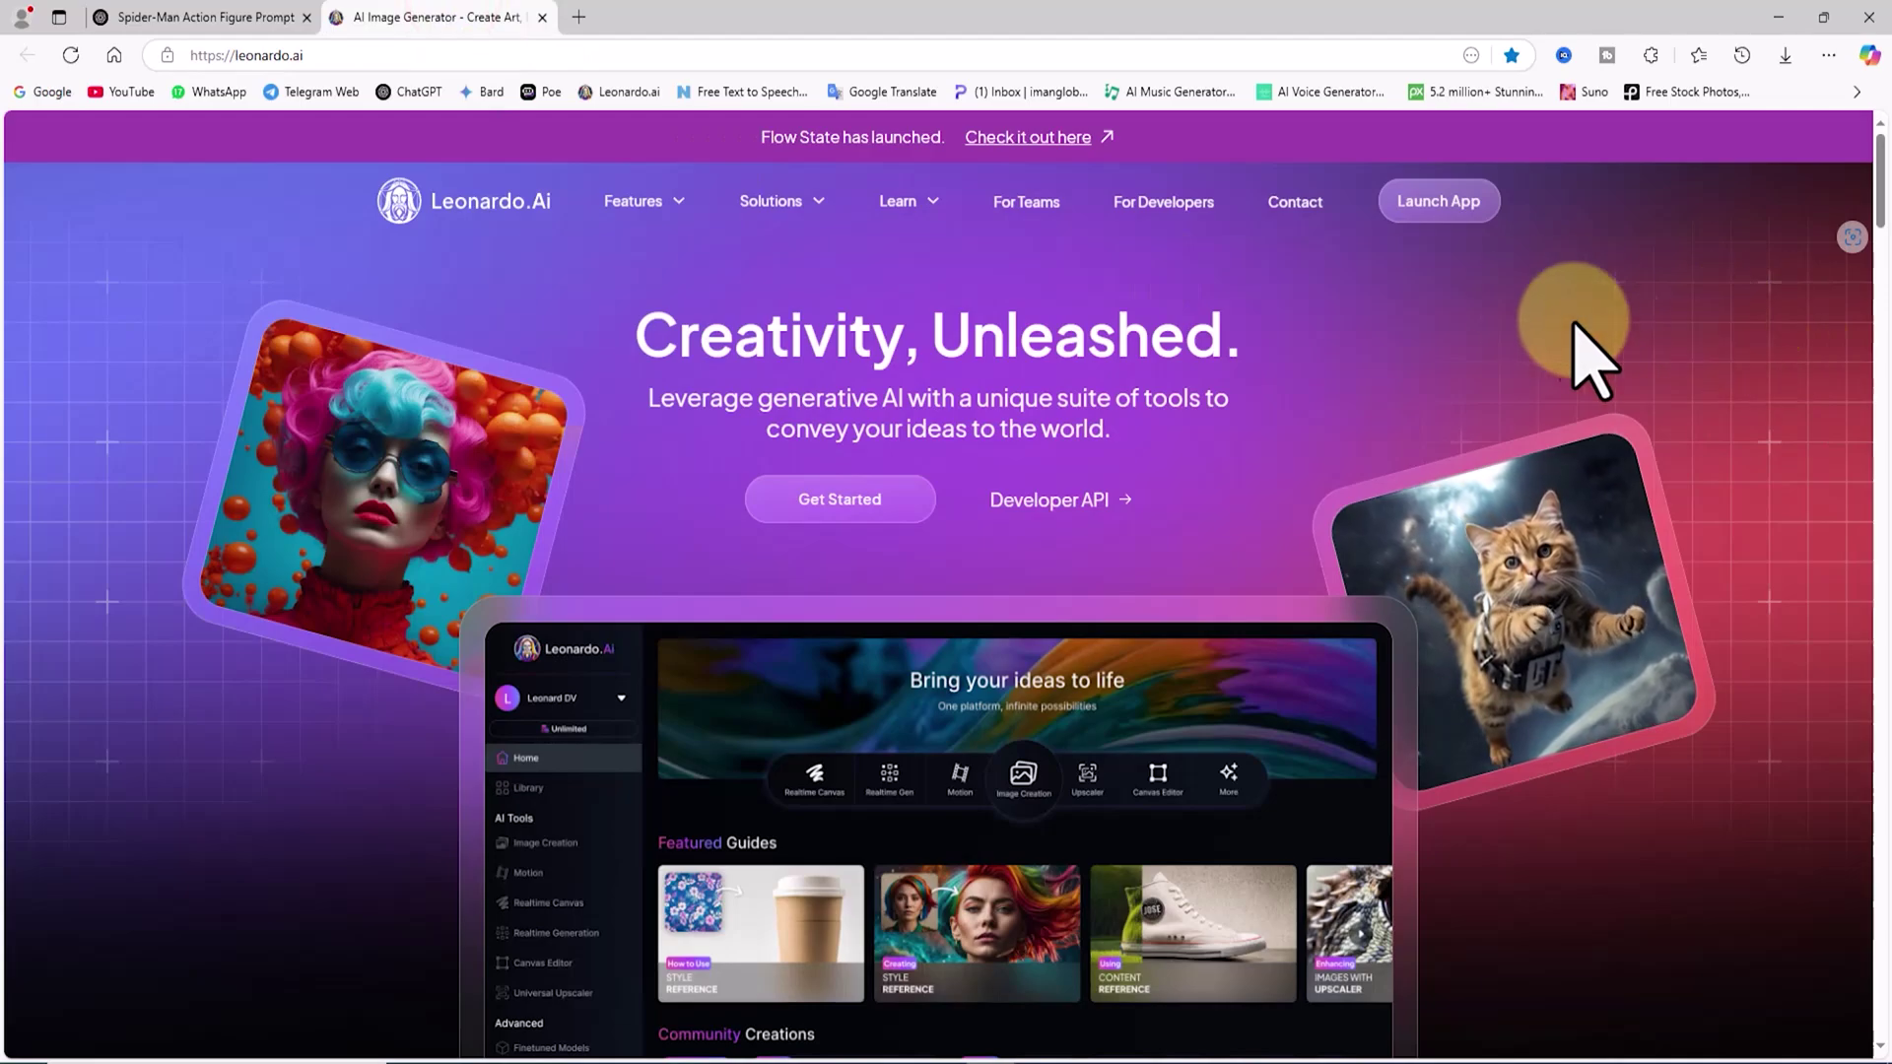
pyautogui.click(1431, 205)
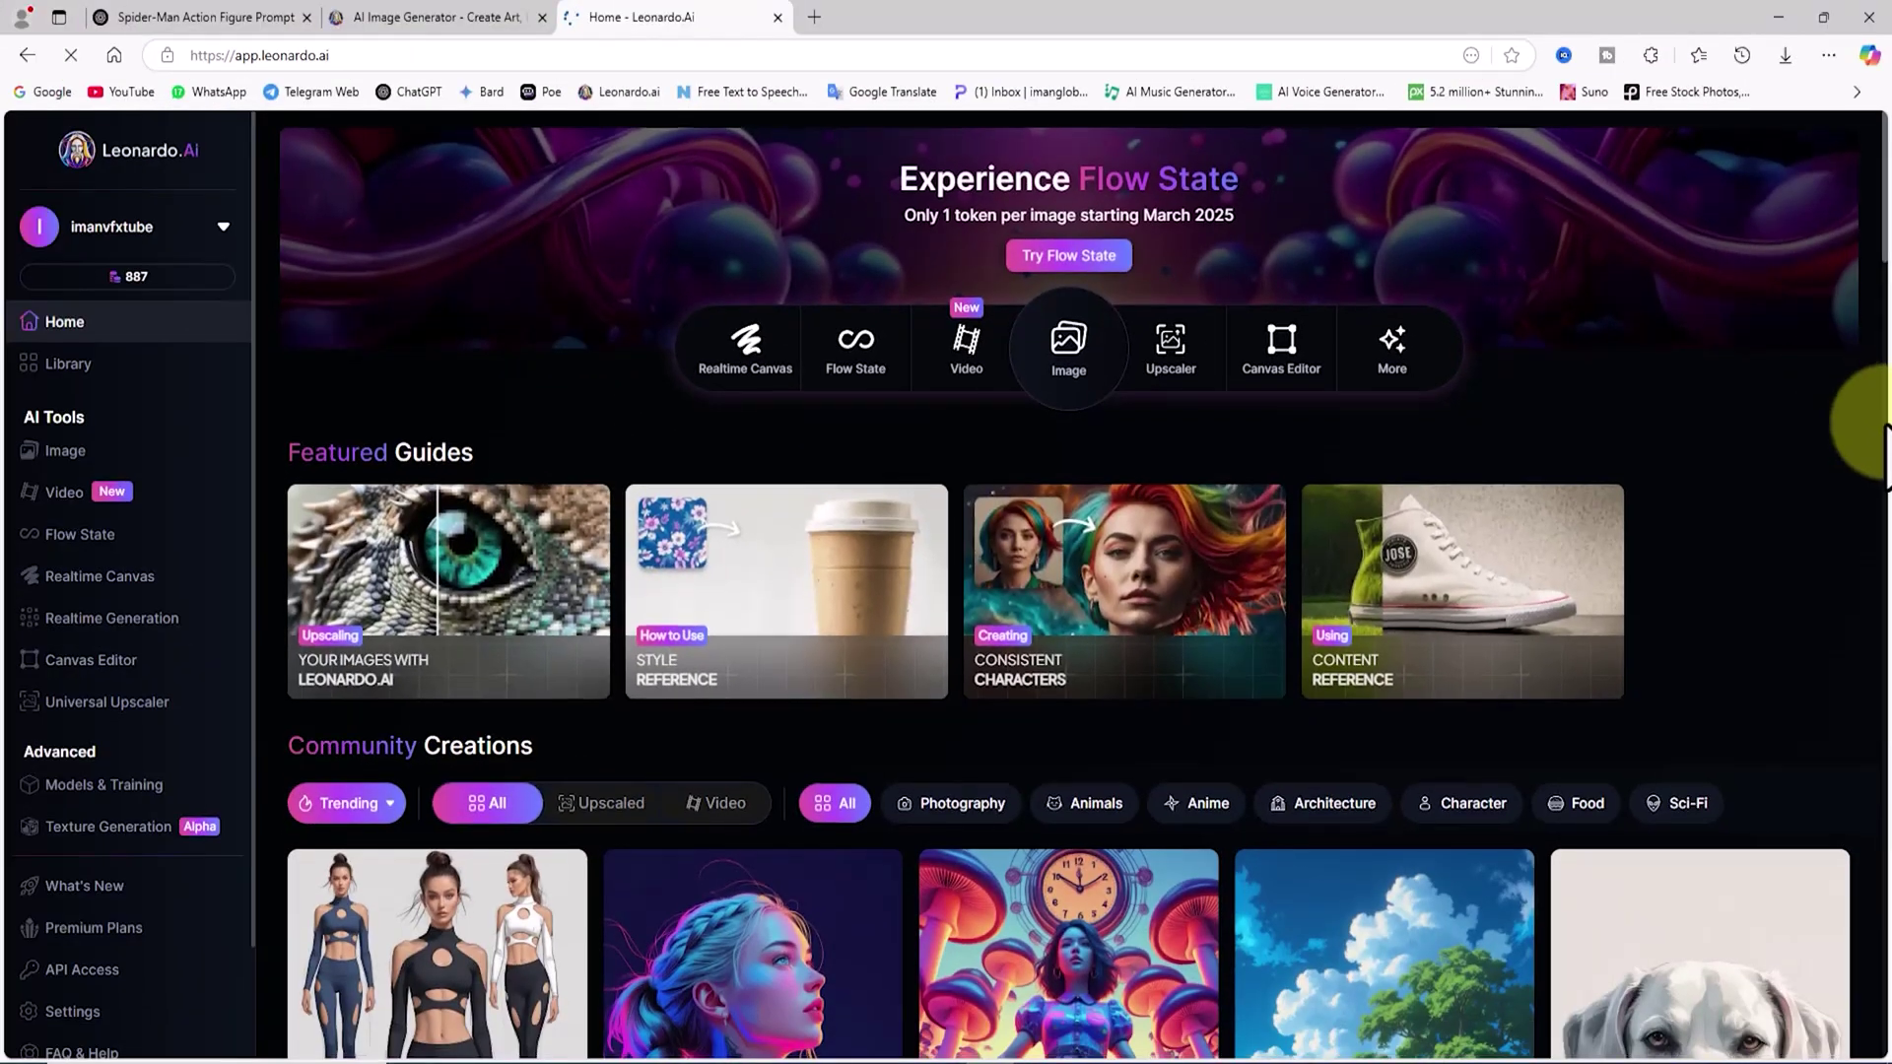
pyautogui.scroll(-10, 1866, 433)
pyautogui.scroll(10, 1867, 444)
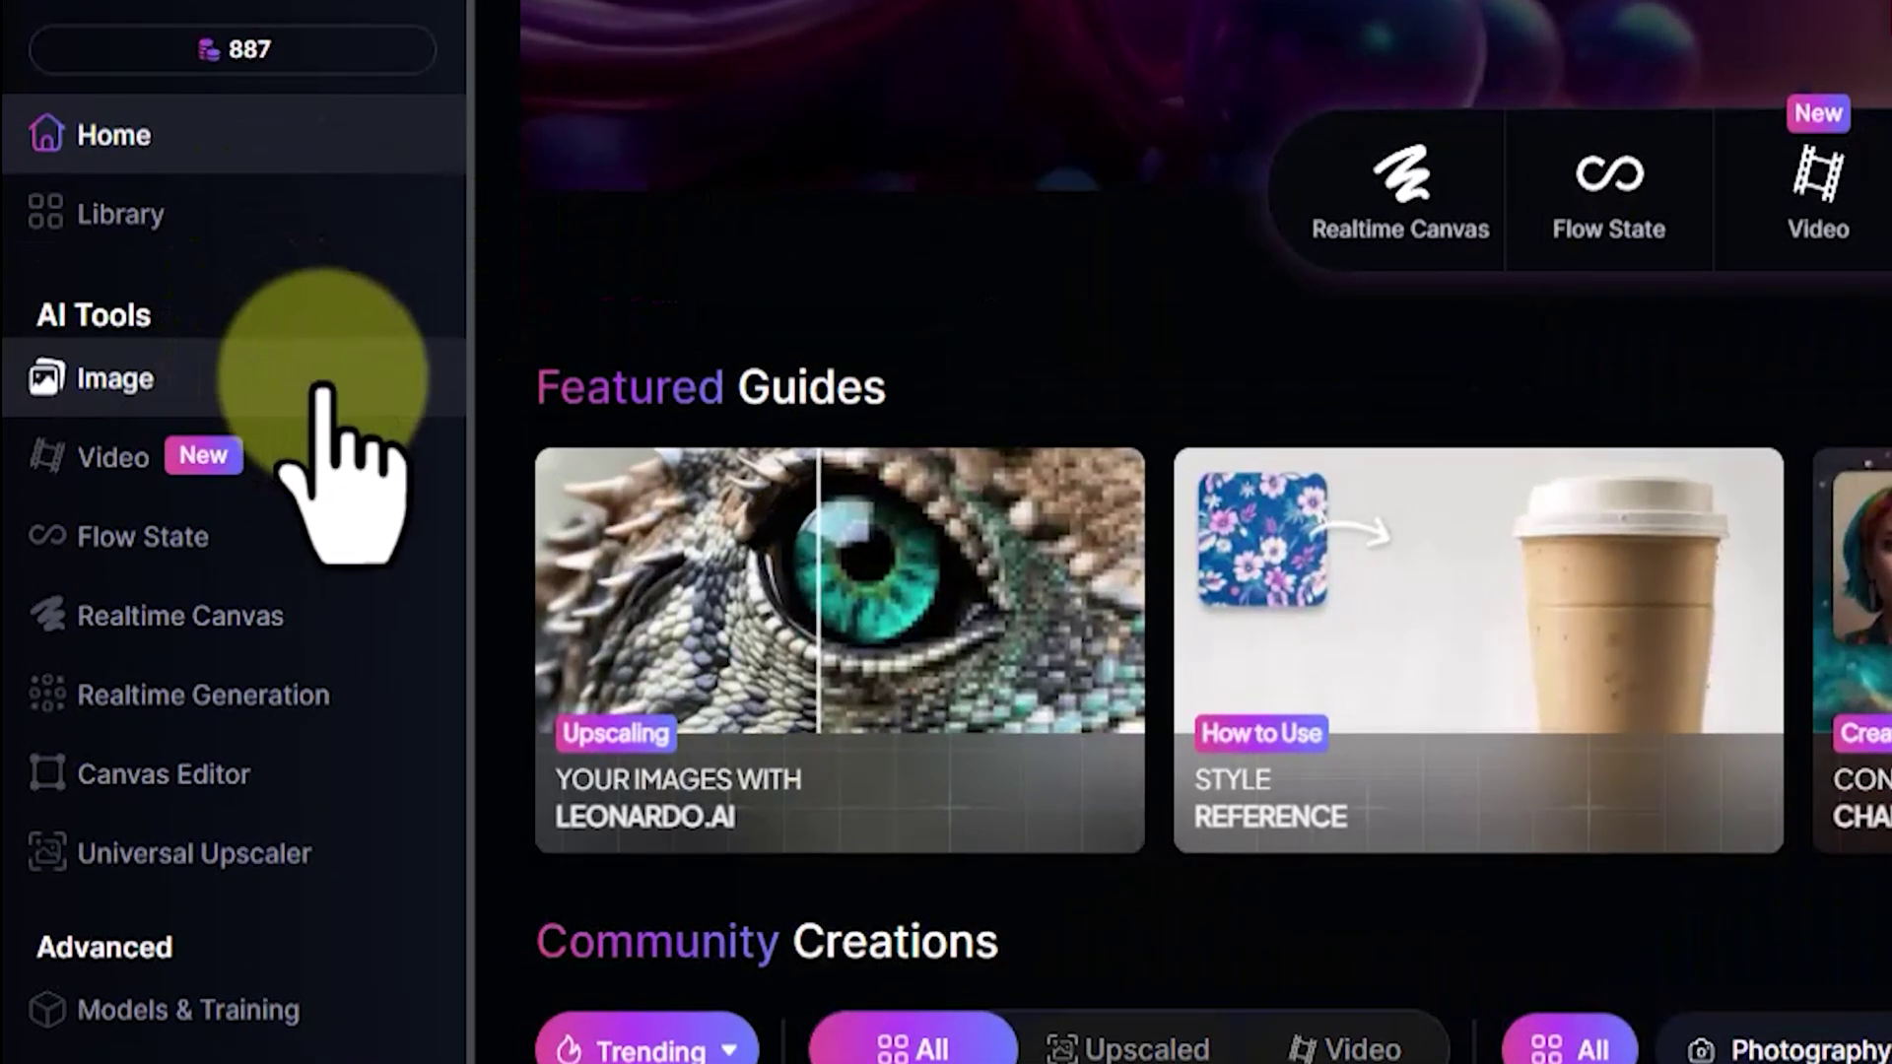
# - Paste the Spider-Man Main Prompt into Leonardo.Ai's image creation prompt box
pyautogui.click(360, 369)
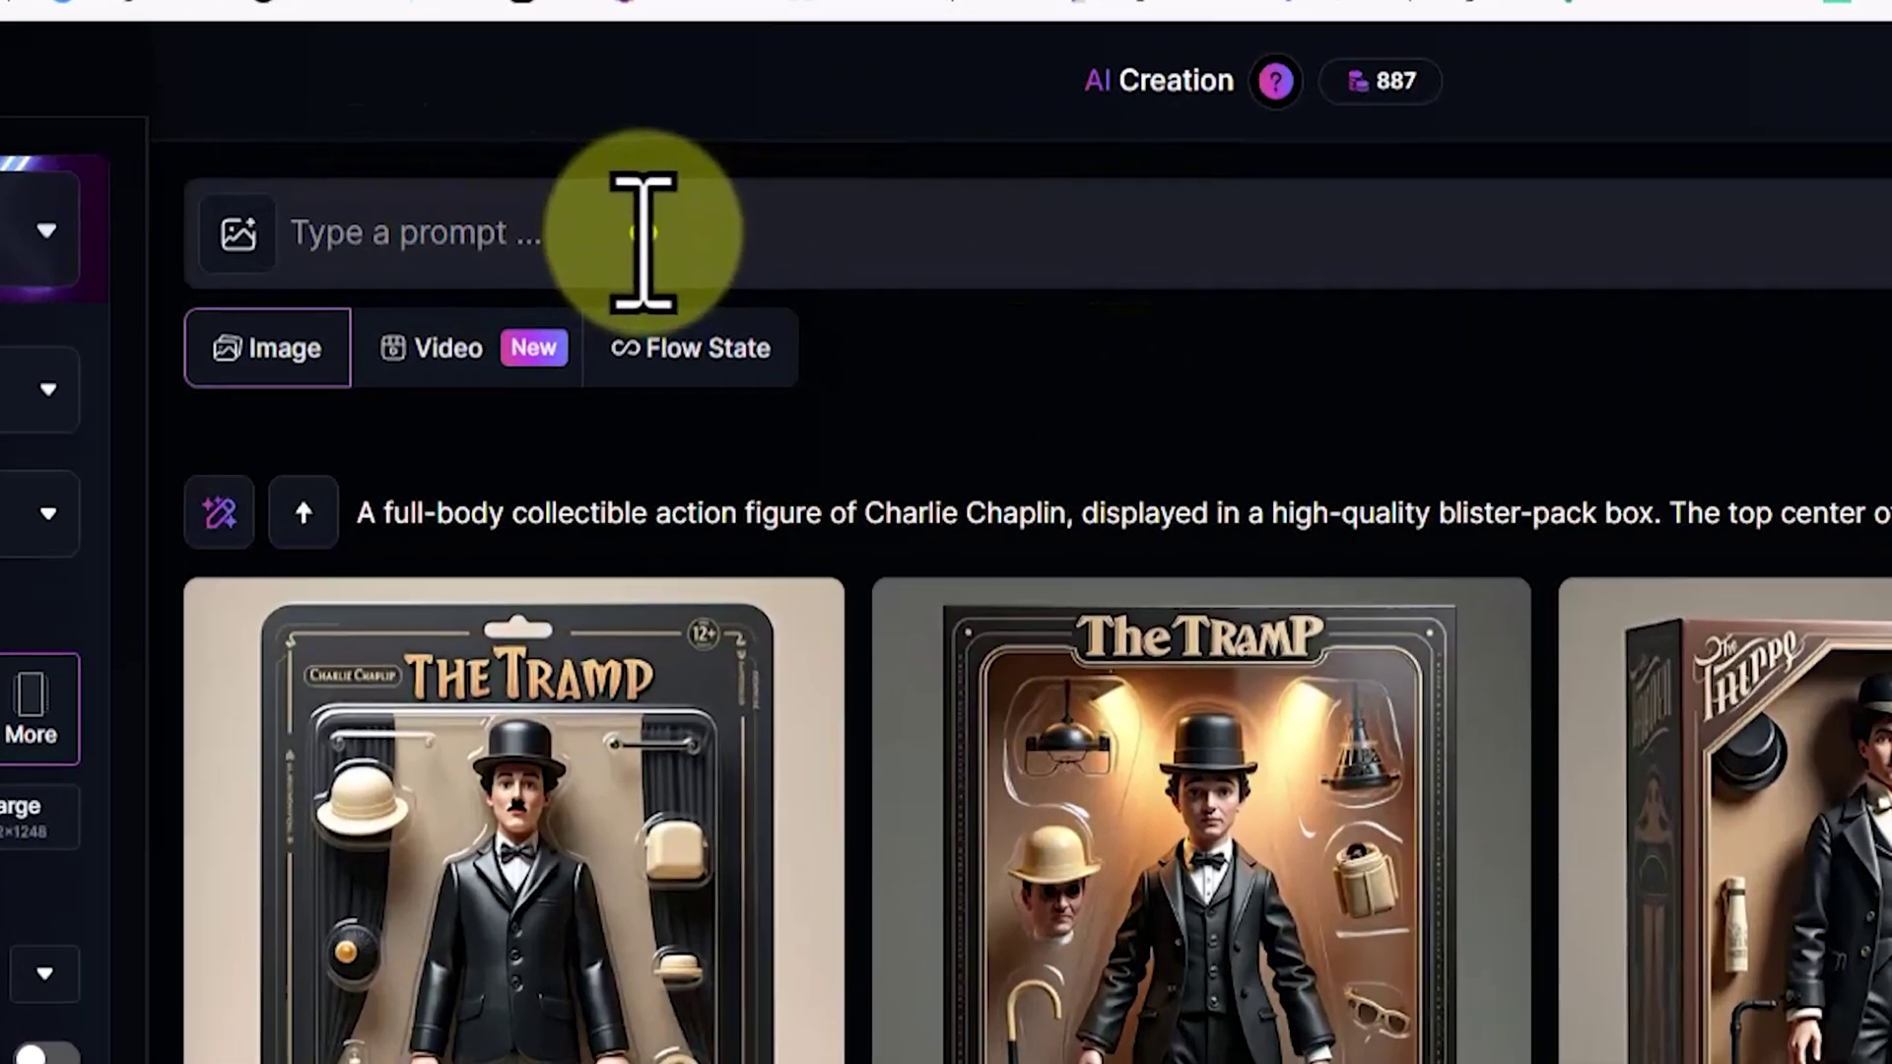
pyautogui.rightClick(597, 228)
pyautogui.click(976, 584)
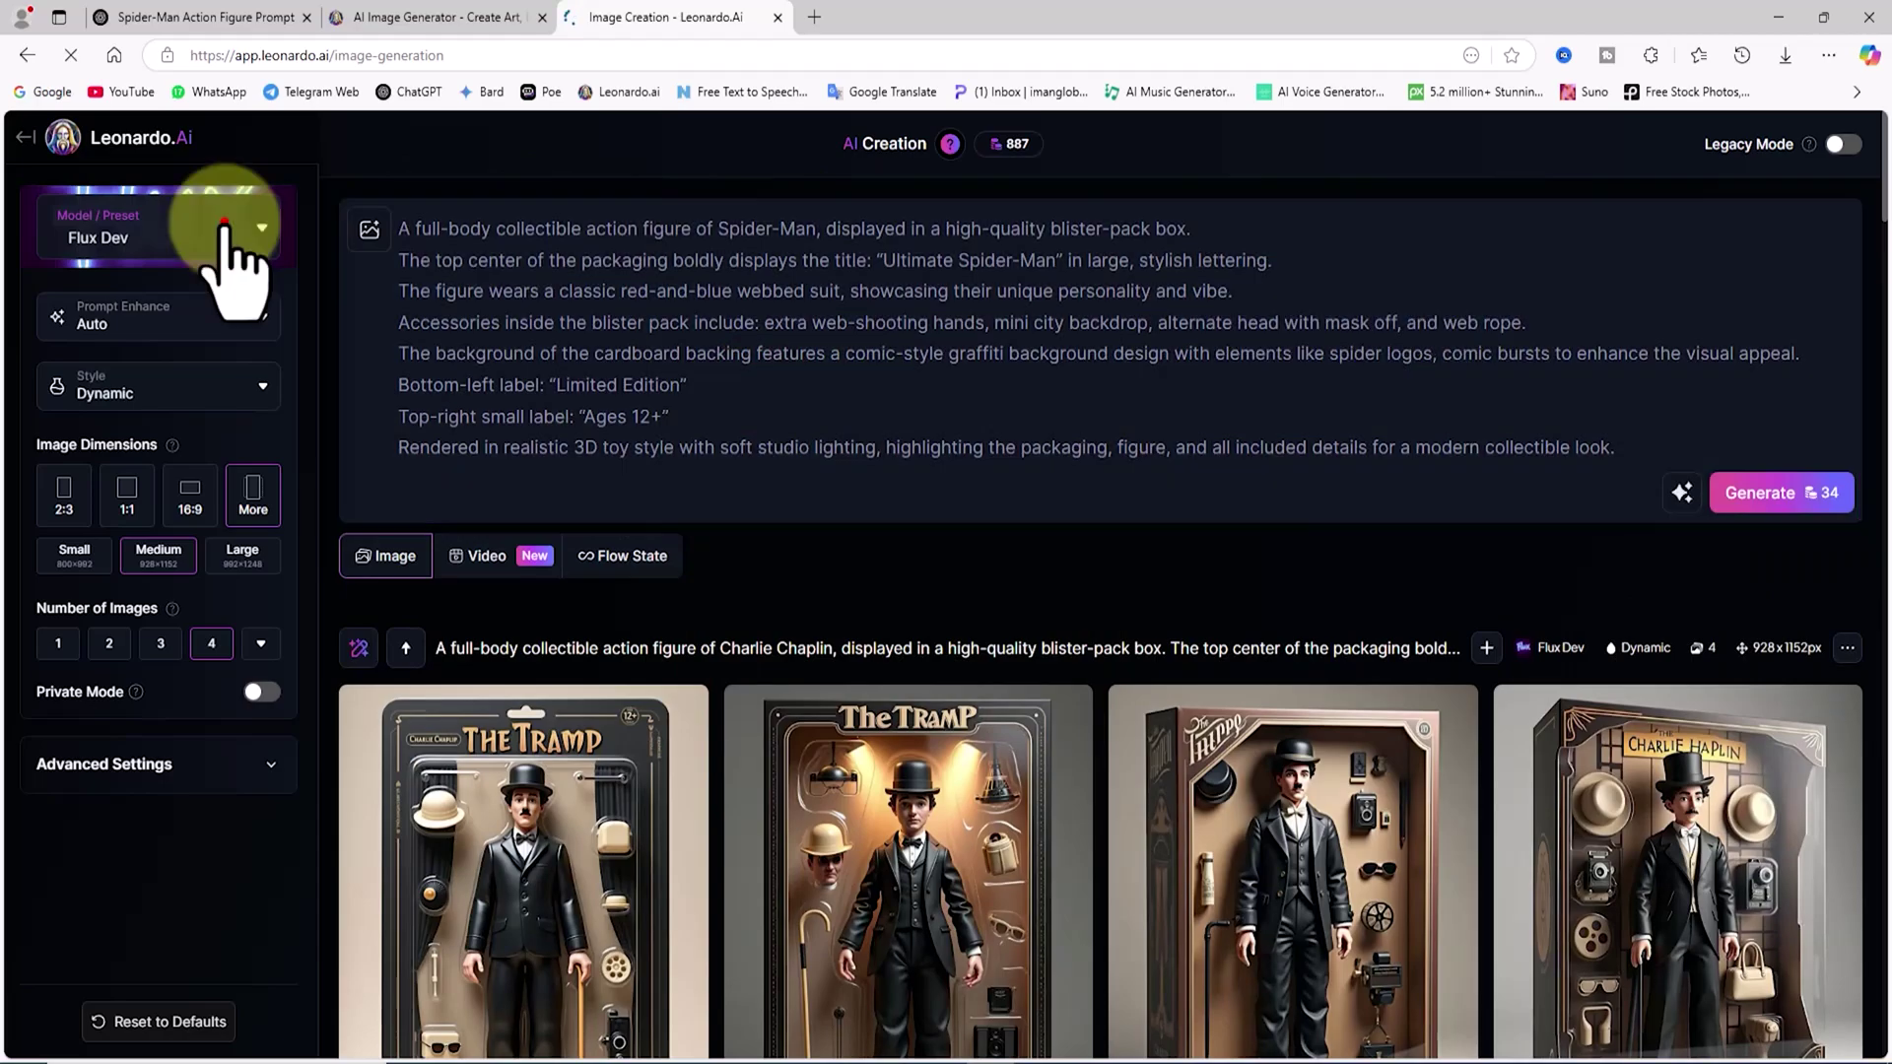
# - Select the Flux Dev model, turn Prompt Enhance off, and review the Dynamic style
pyautogui.click(225, 229)
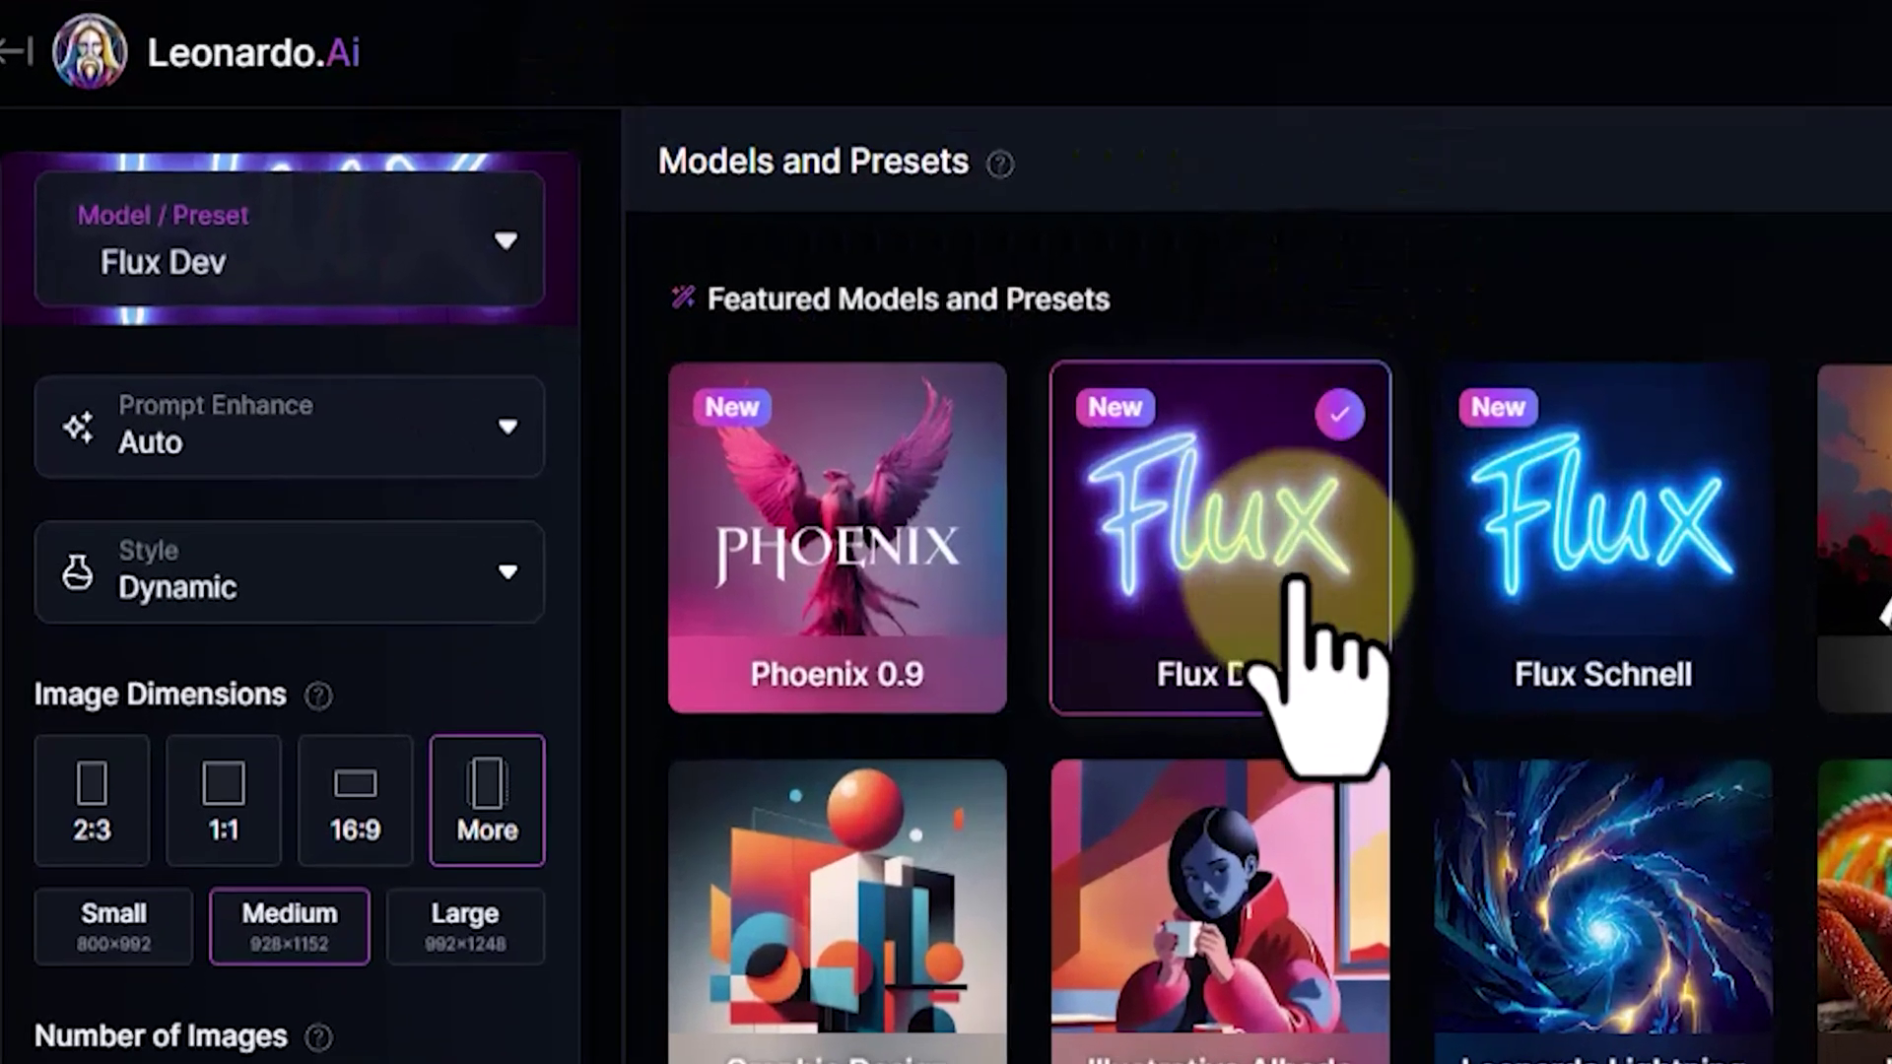
pyautogui.click(663, 427)
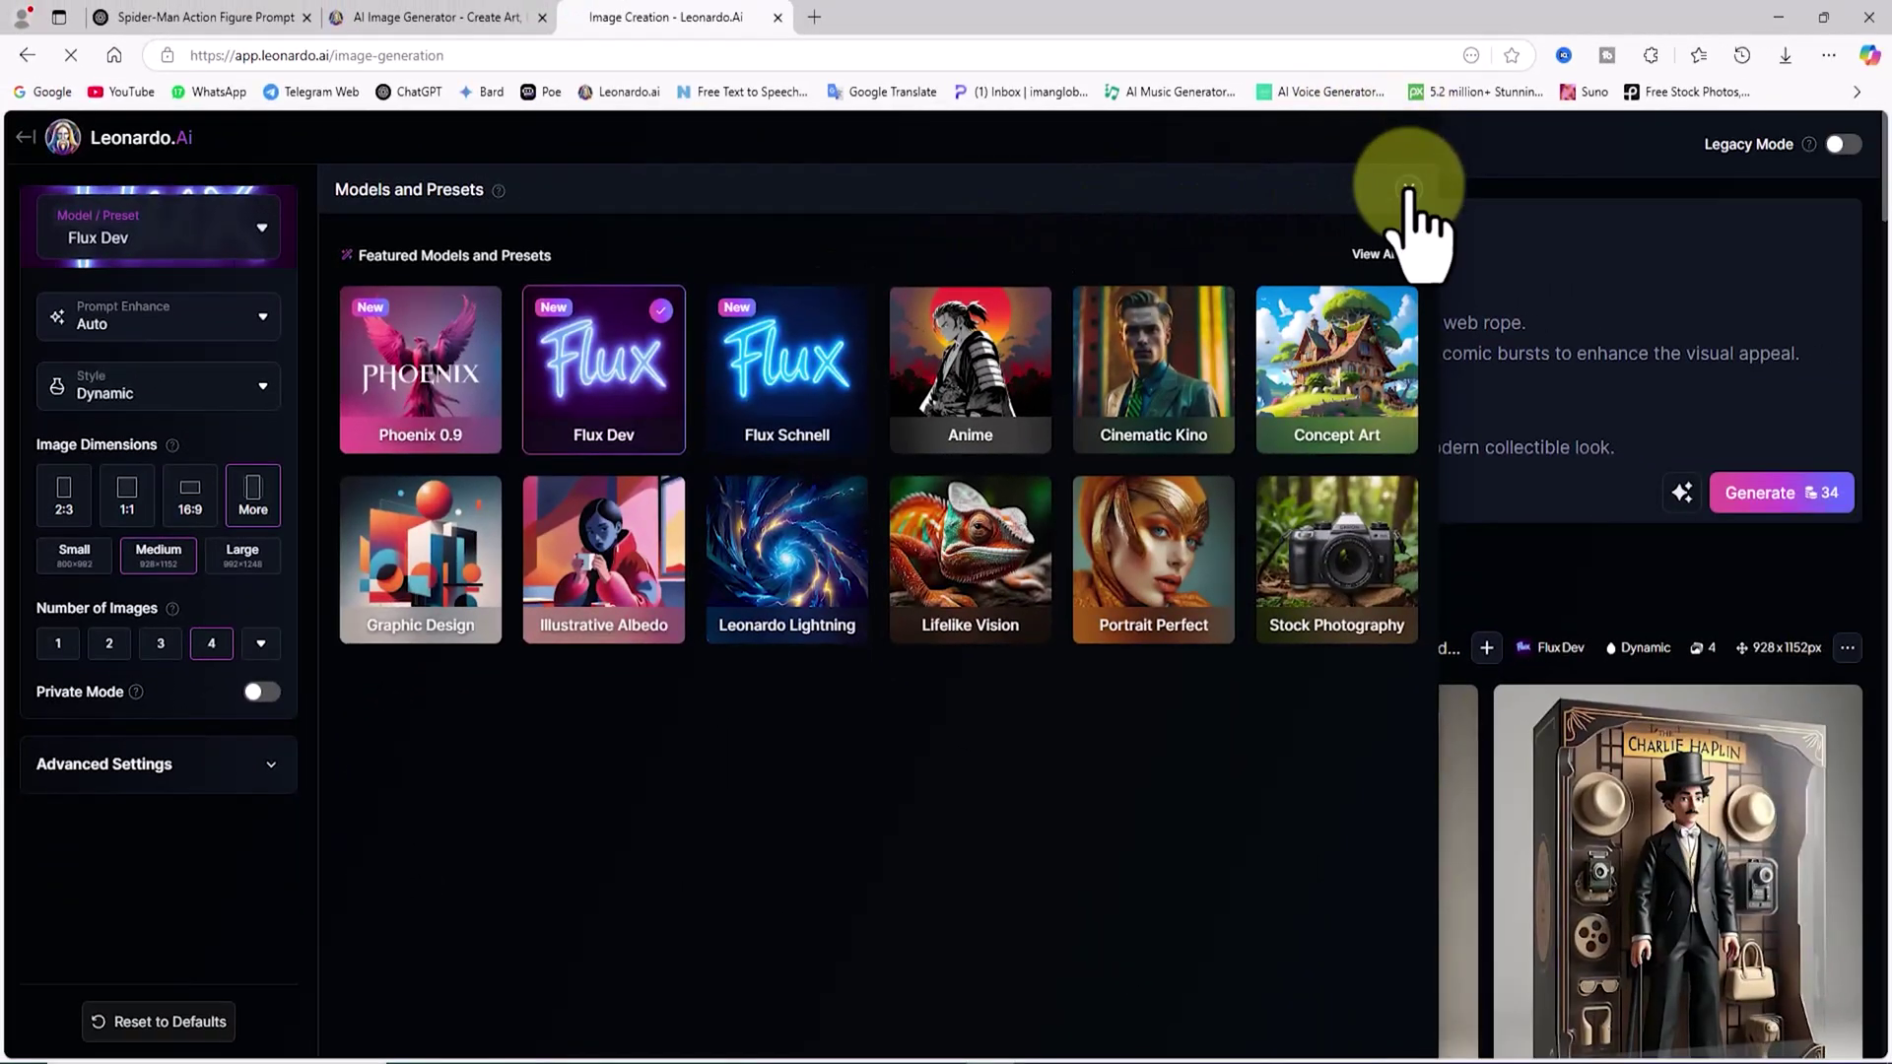
pyautogui.click(1410, 186)
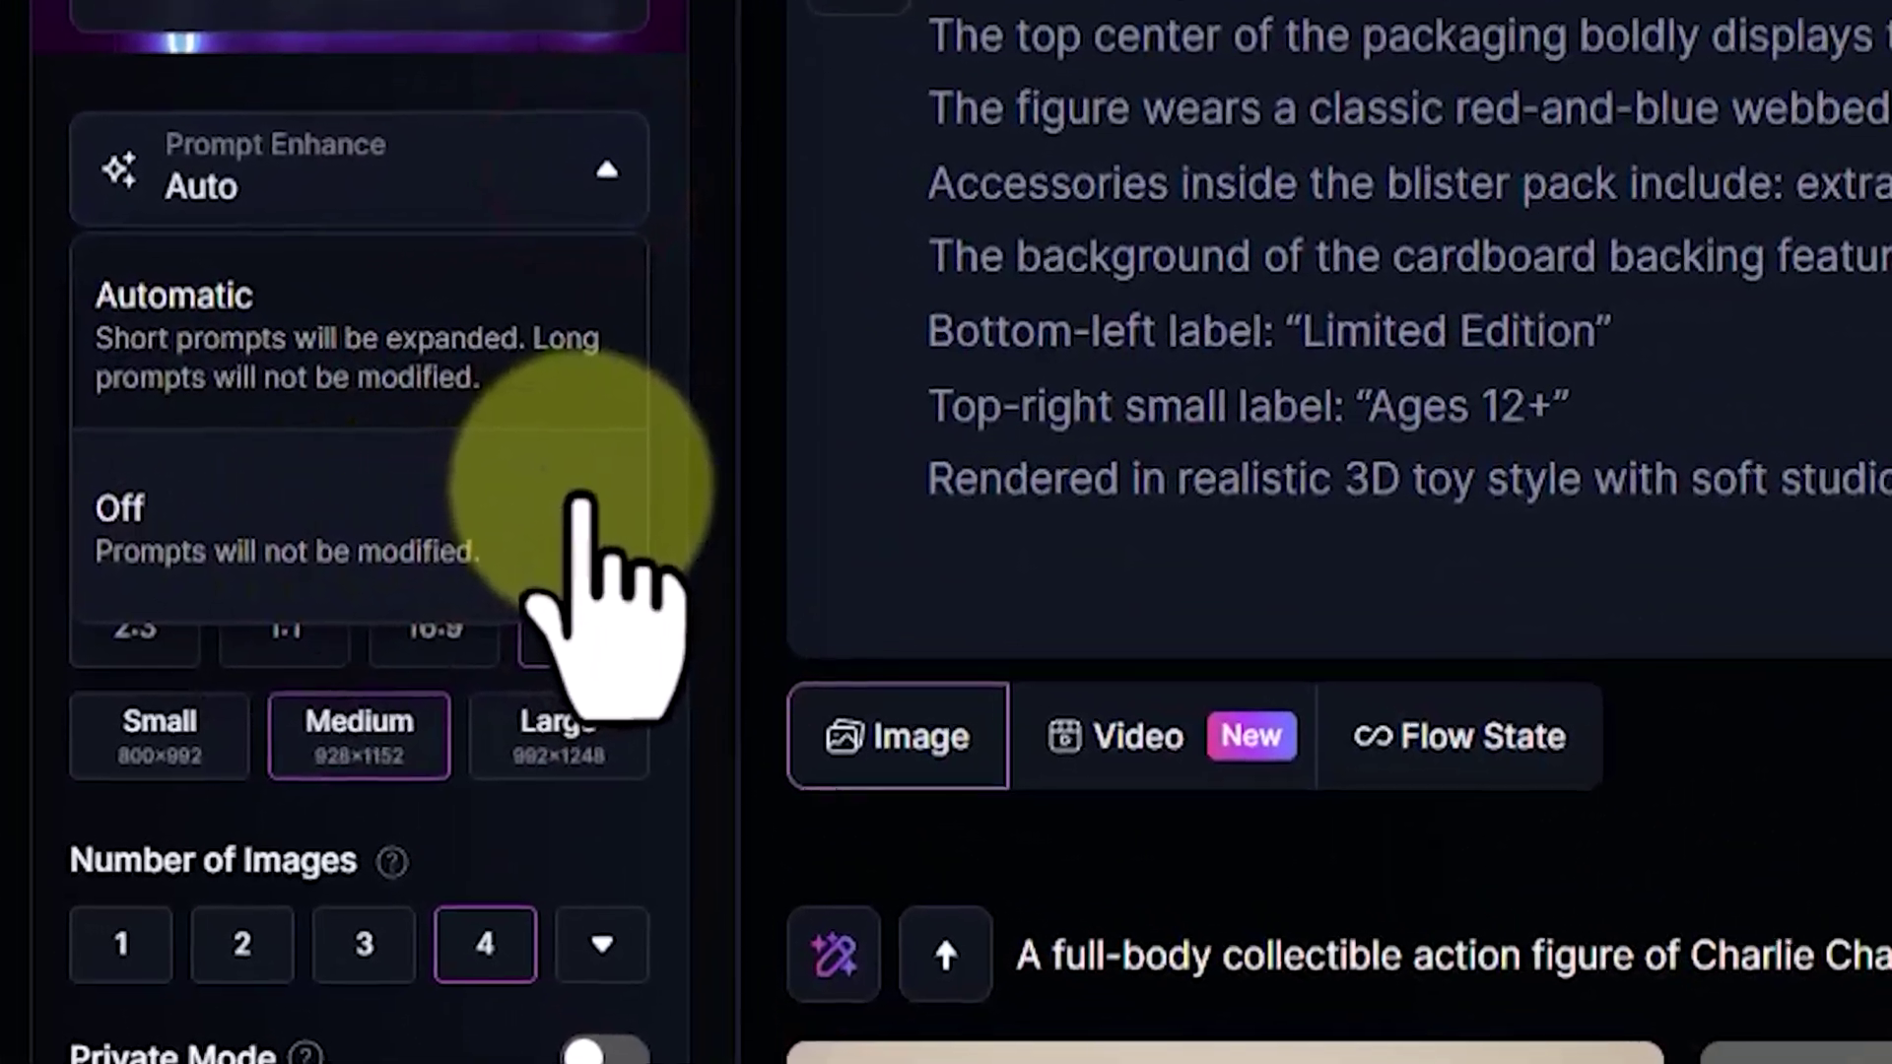
pyautogui.click(581, 503)
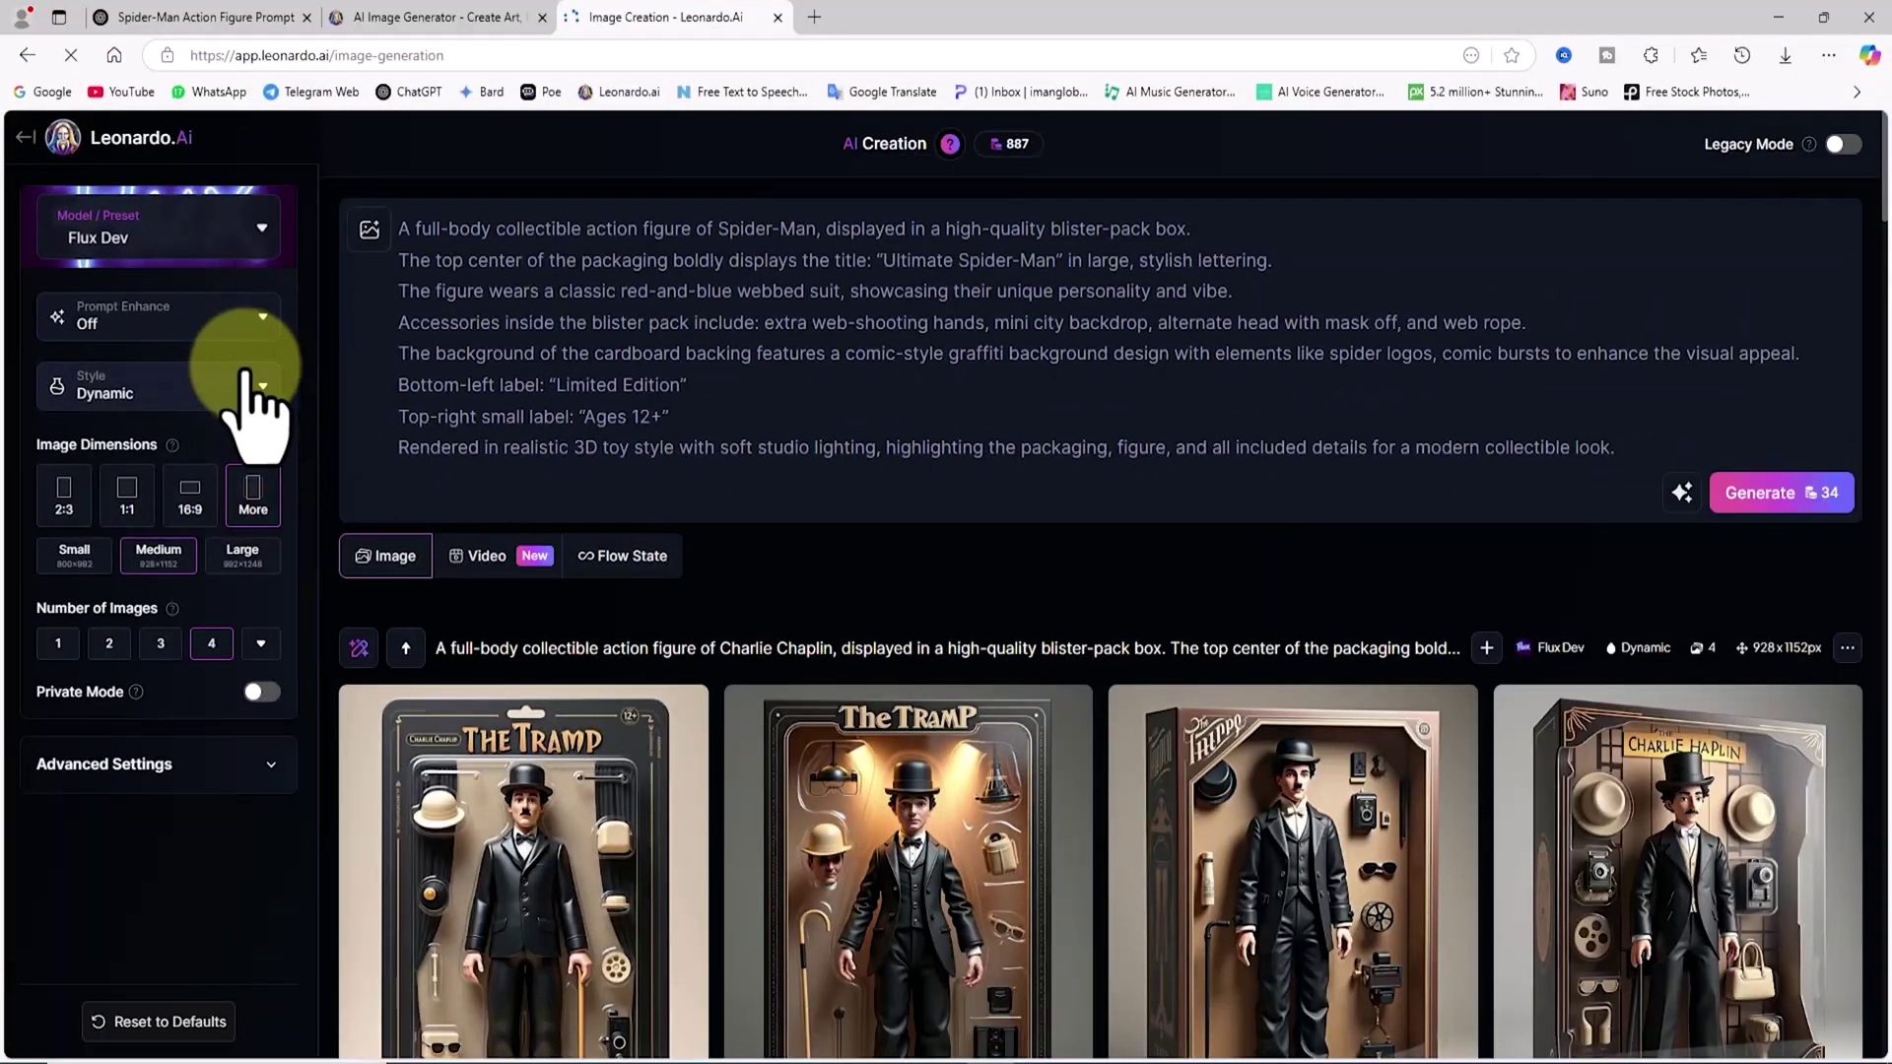
pyautogui.click(262, 387)
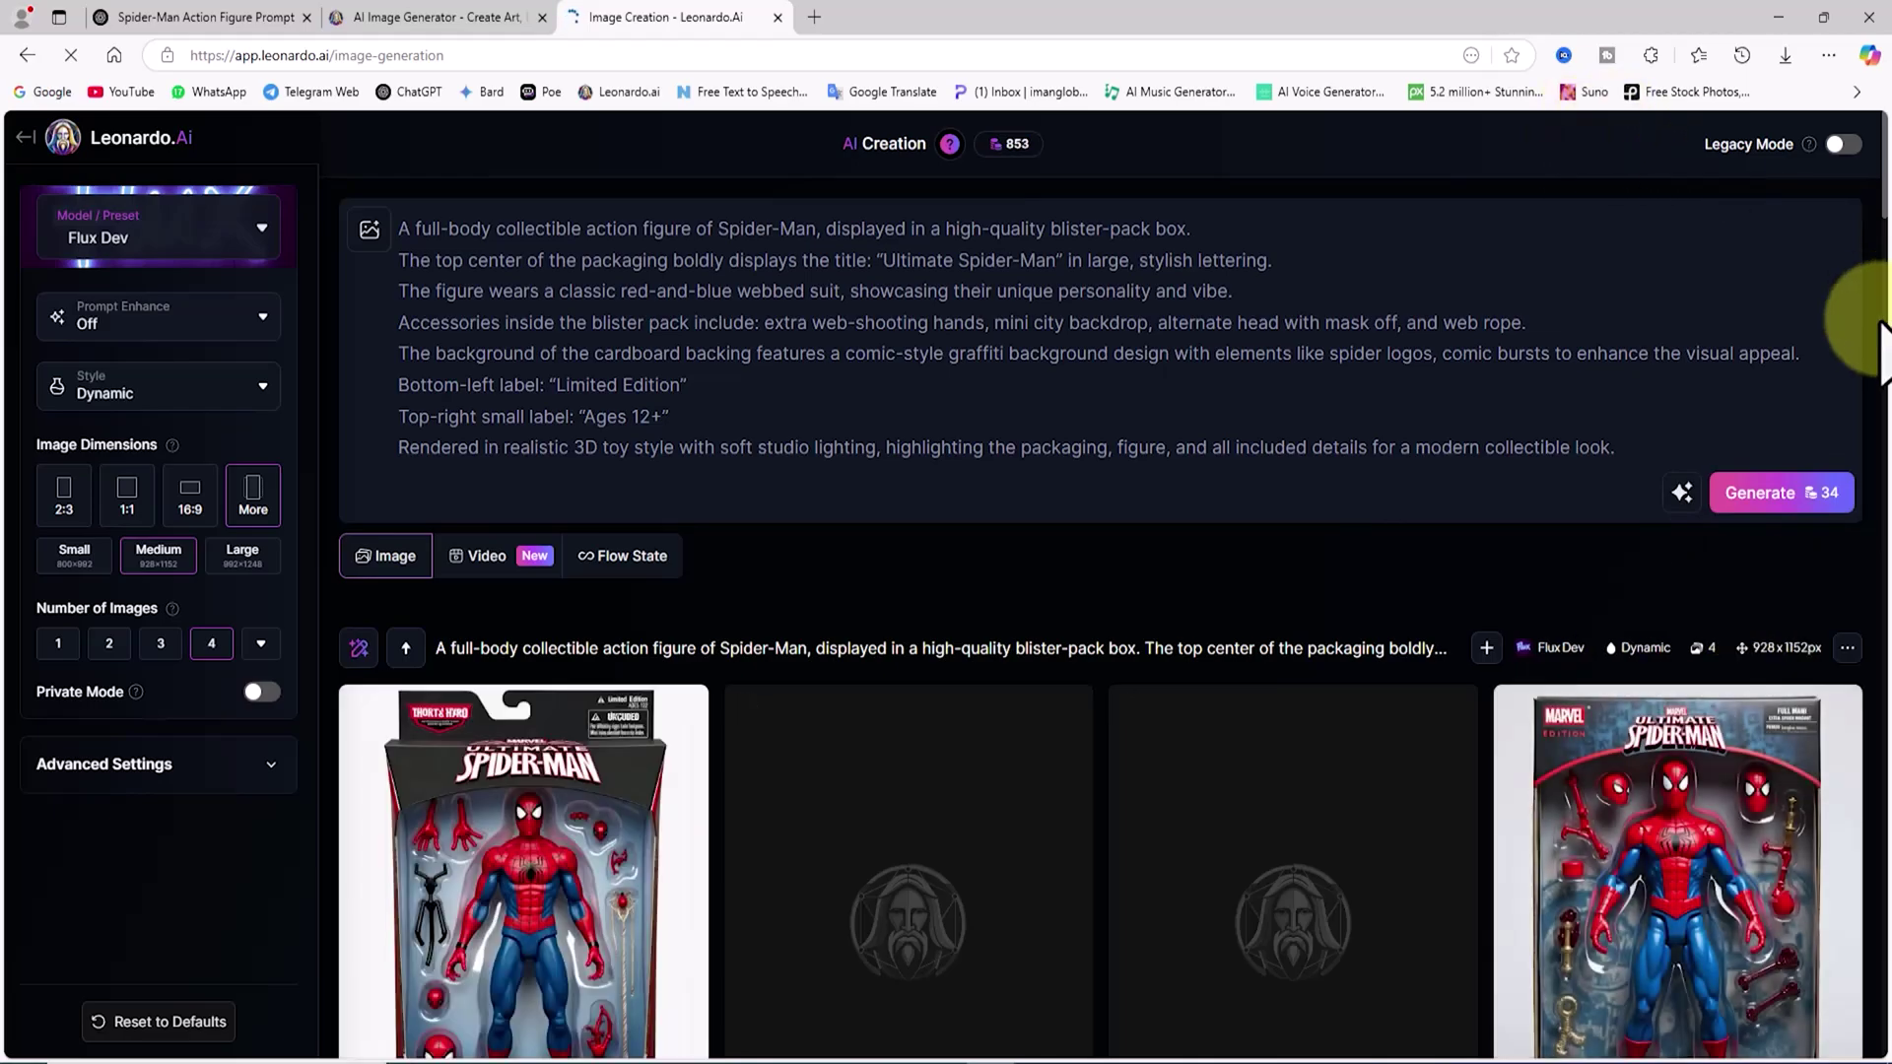
# - View the four Ultimate Spider-Man blister-pack images full size one after another, then close the viewer
pyautogui.scroll(-3, 1873, 325)
pyautogui.scroll(3, 1872, 360)
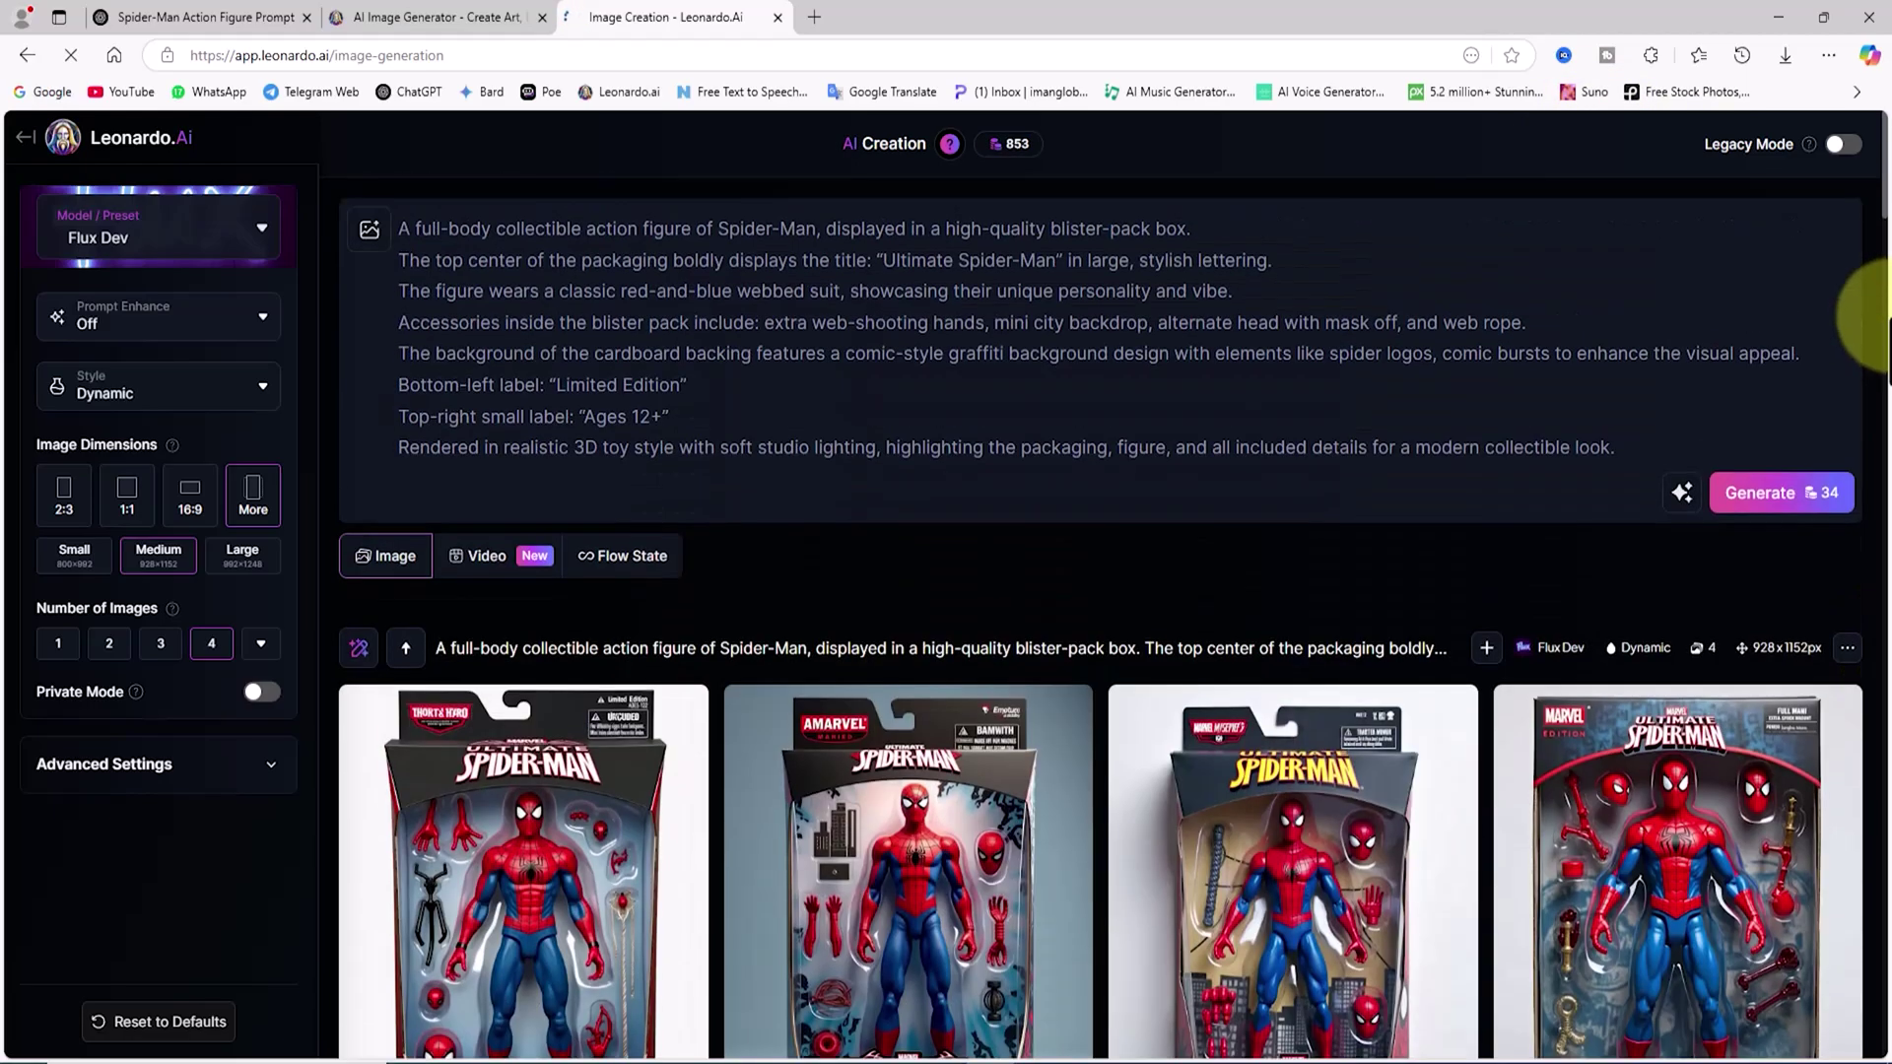
pyautogui.scroll(-3, 1878, 316)
pyautogui.click(678, 658)
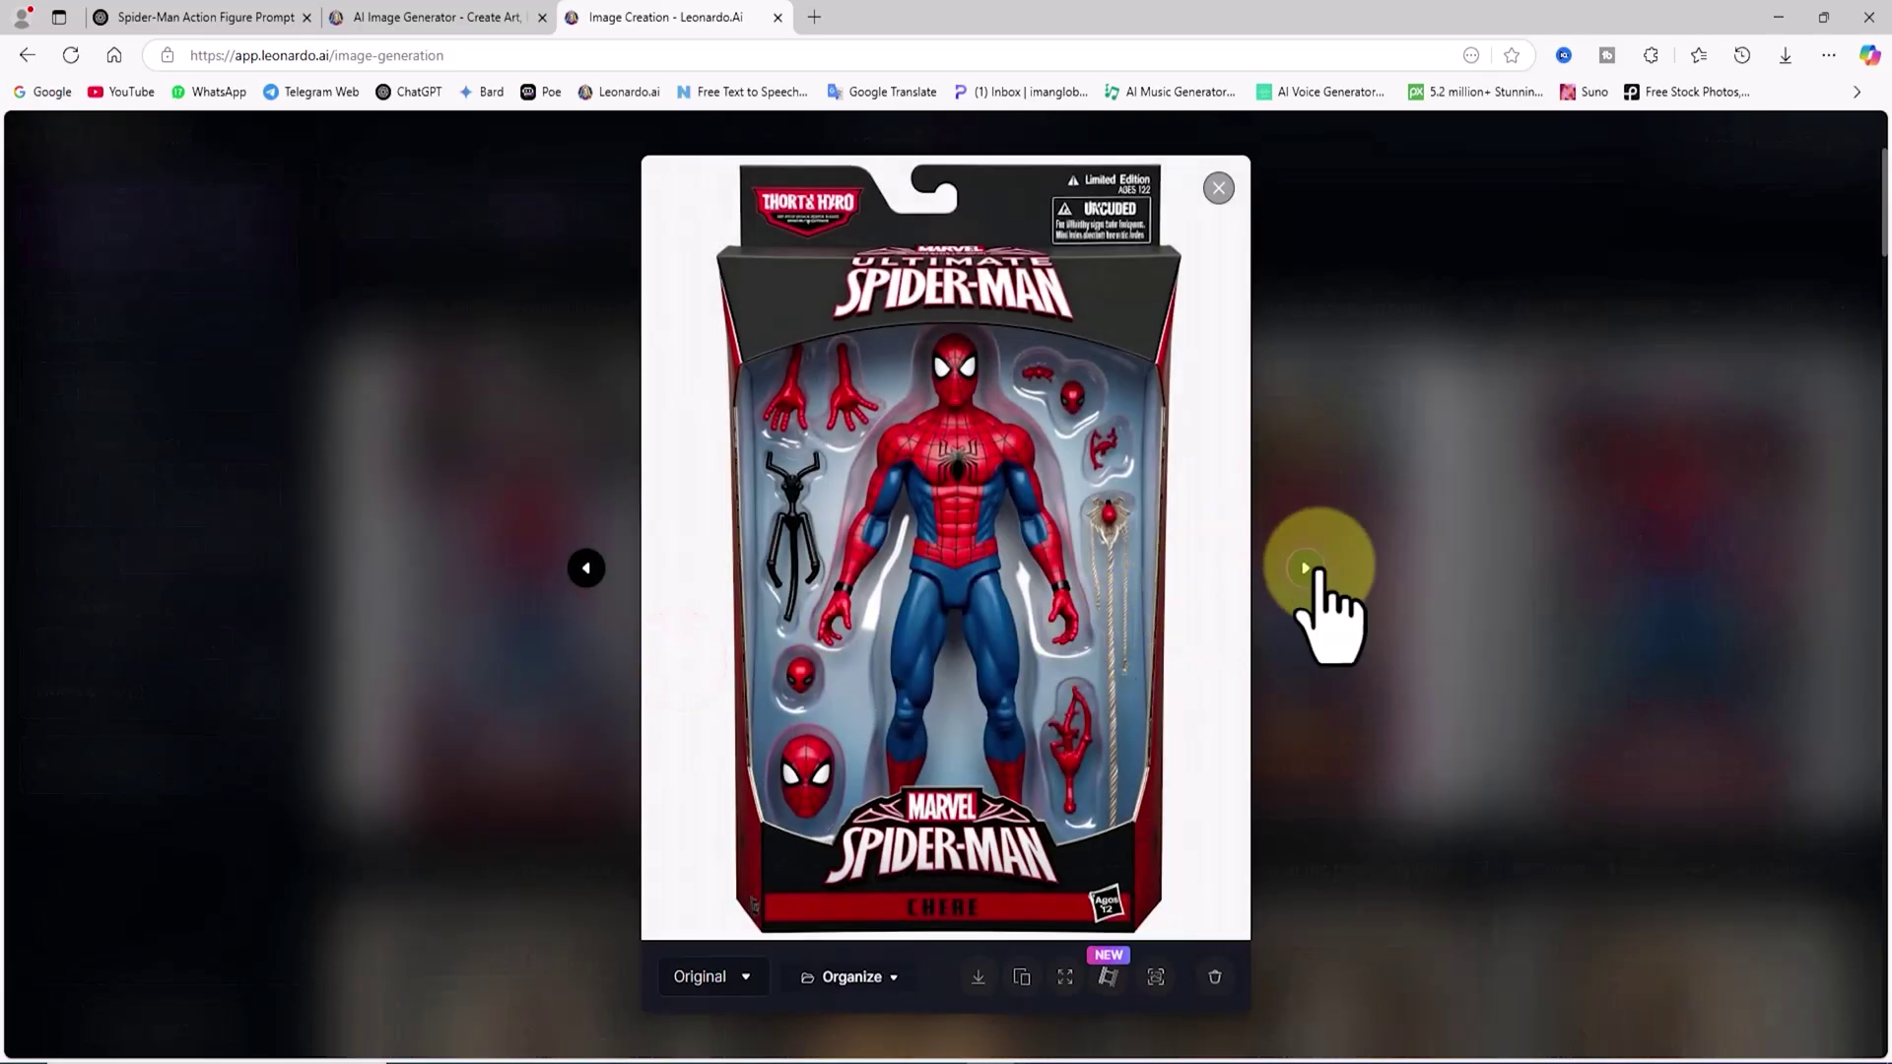
pyautogui.click(1307, 569)
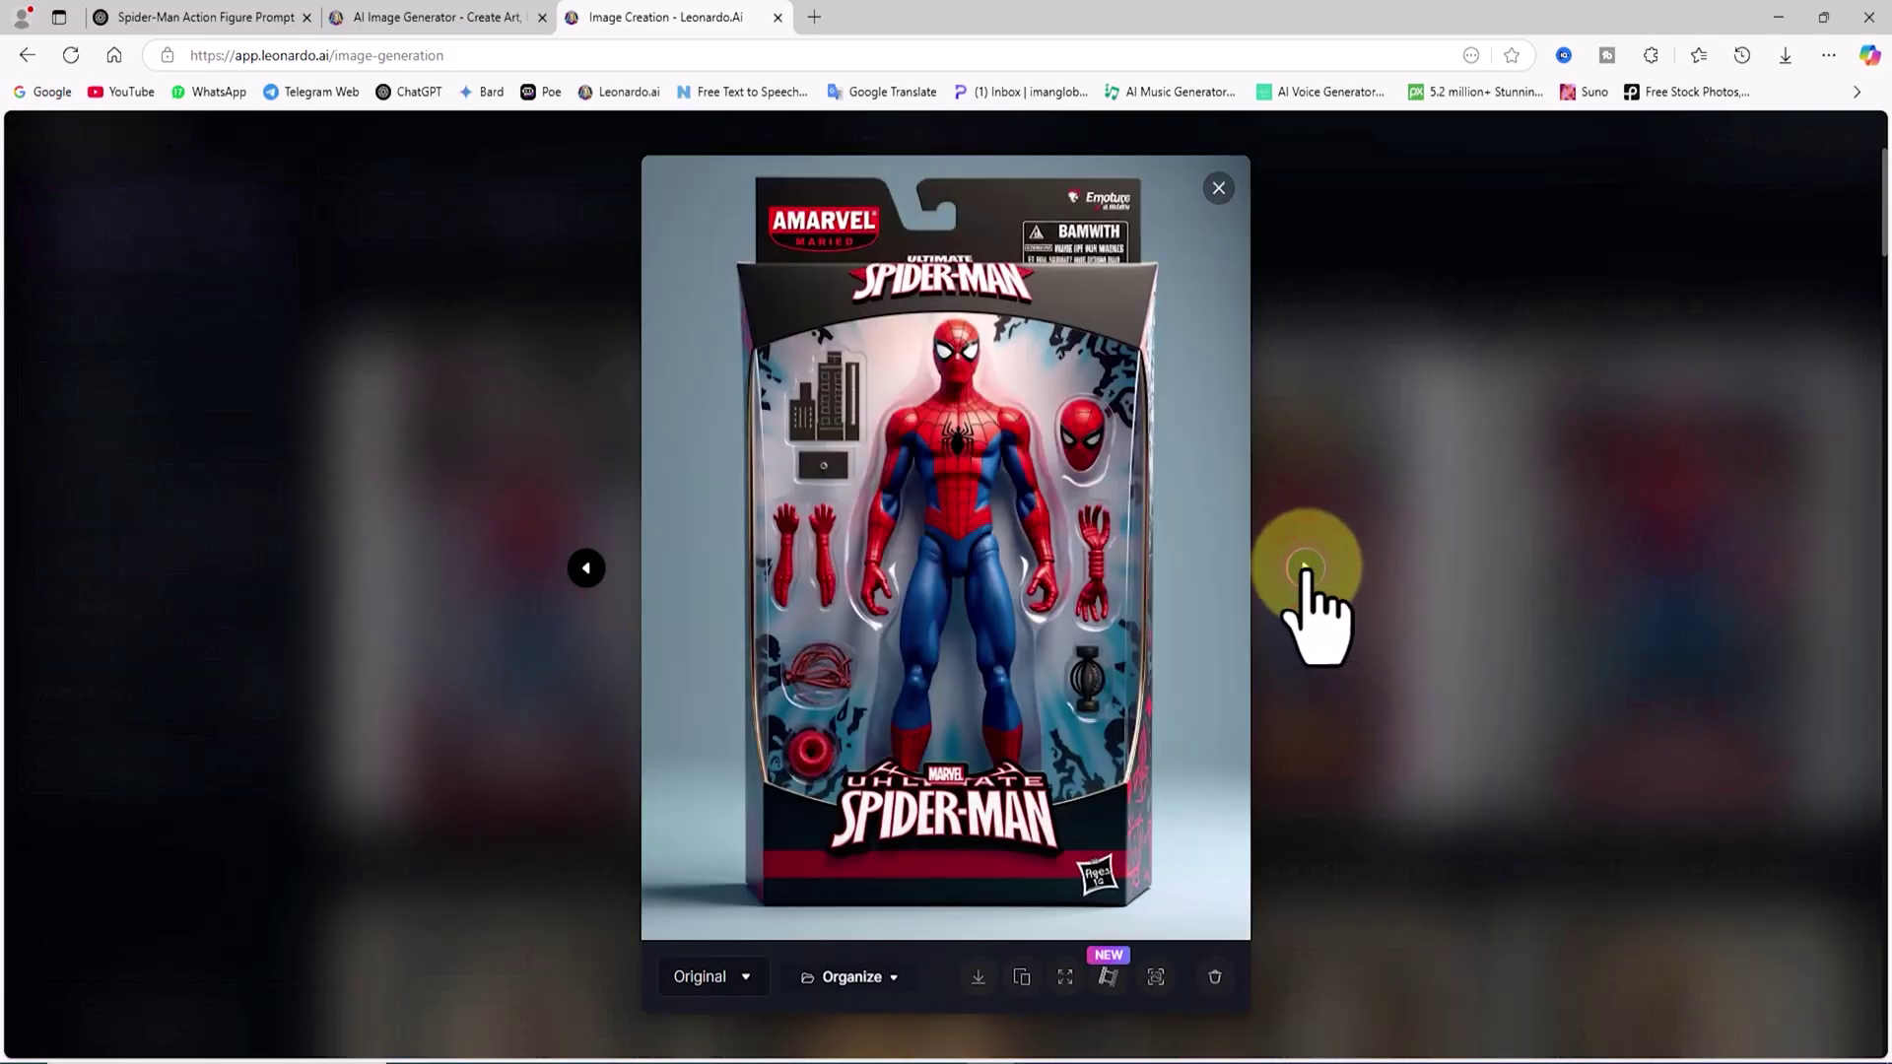
pyautogui.click(1307, 568)
pyautogui.click(1307, 569)
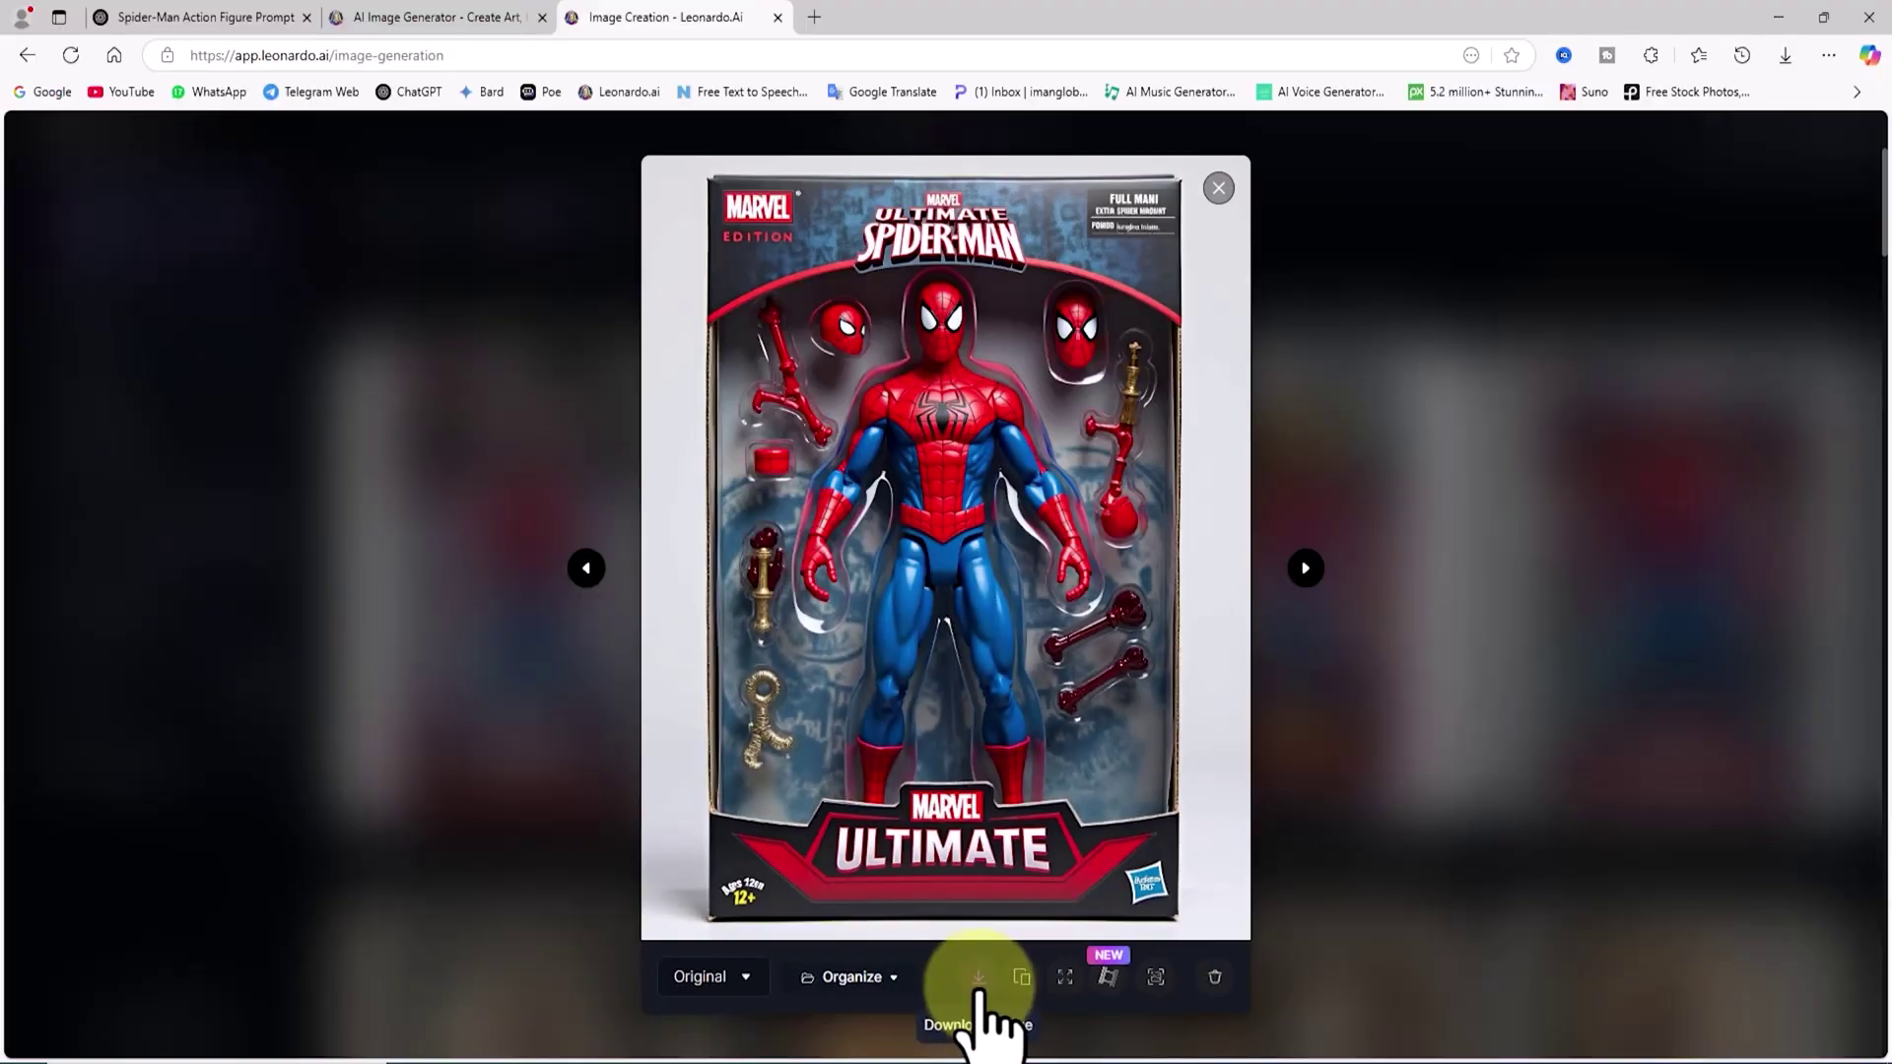
pyautogui.click(1220, 187)
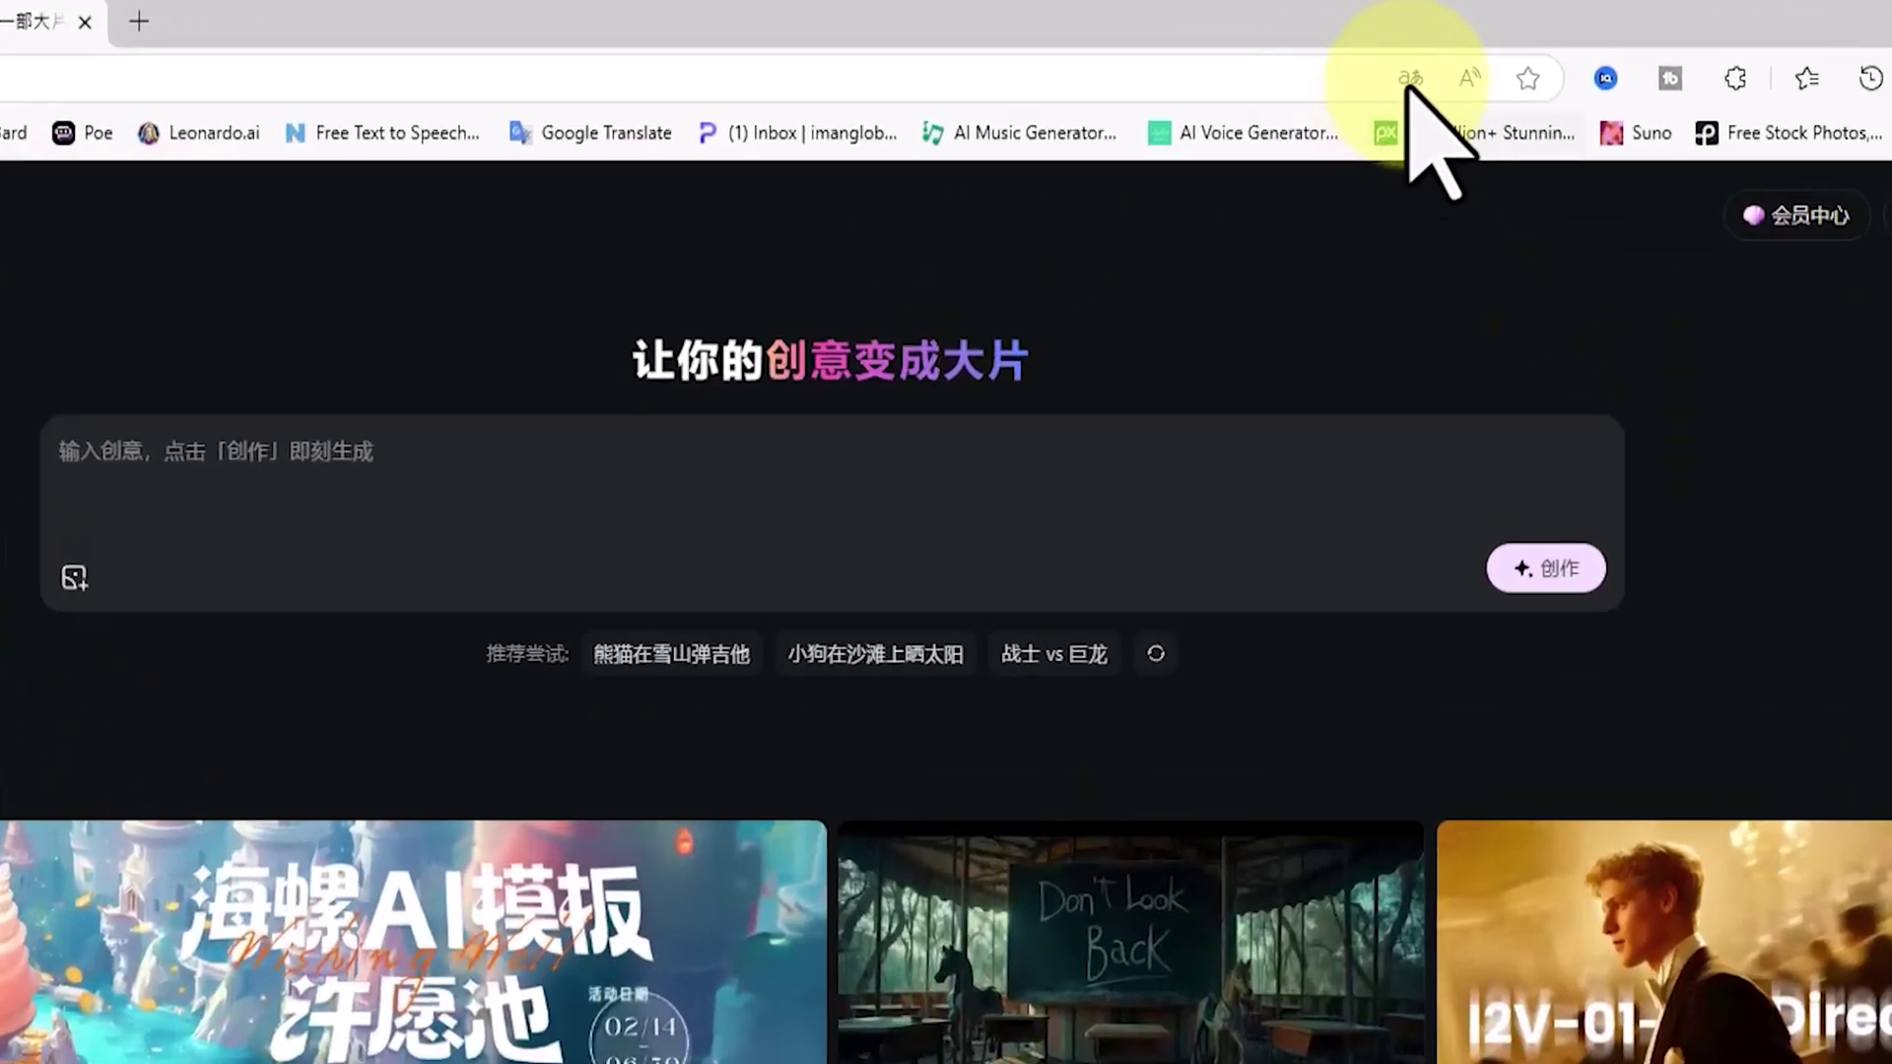
# - Translate the Chinese Hailuo AI page into English with the browser's translate feature
pyautogui.click(1433, 55)
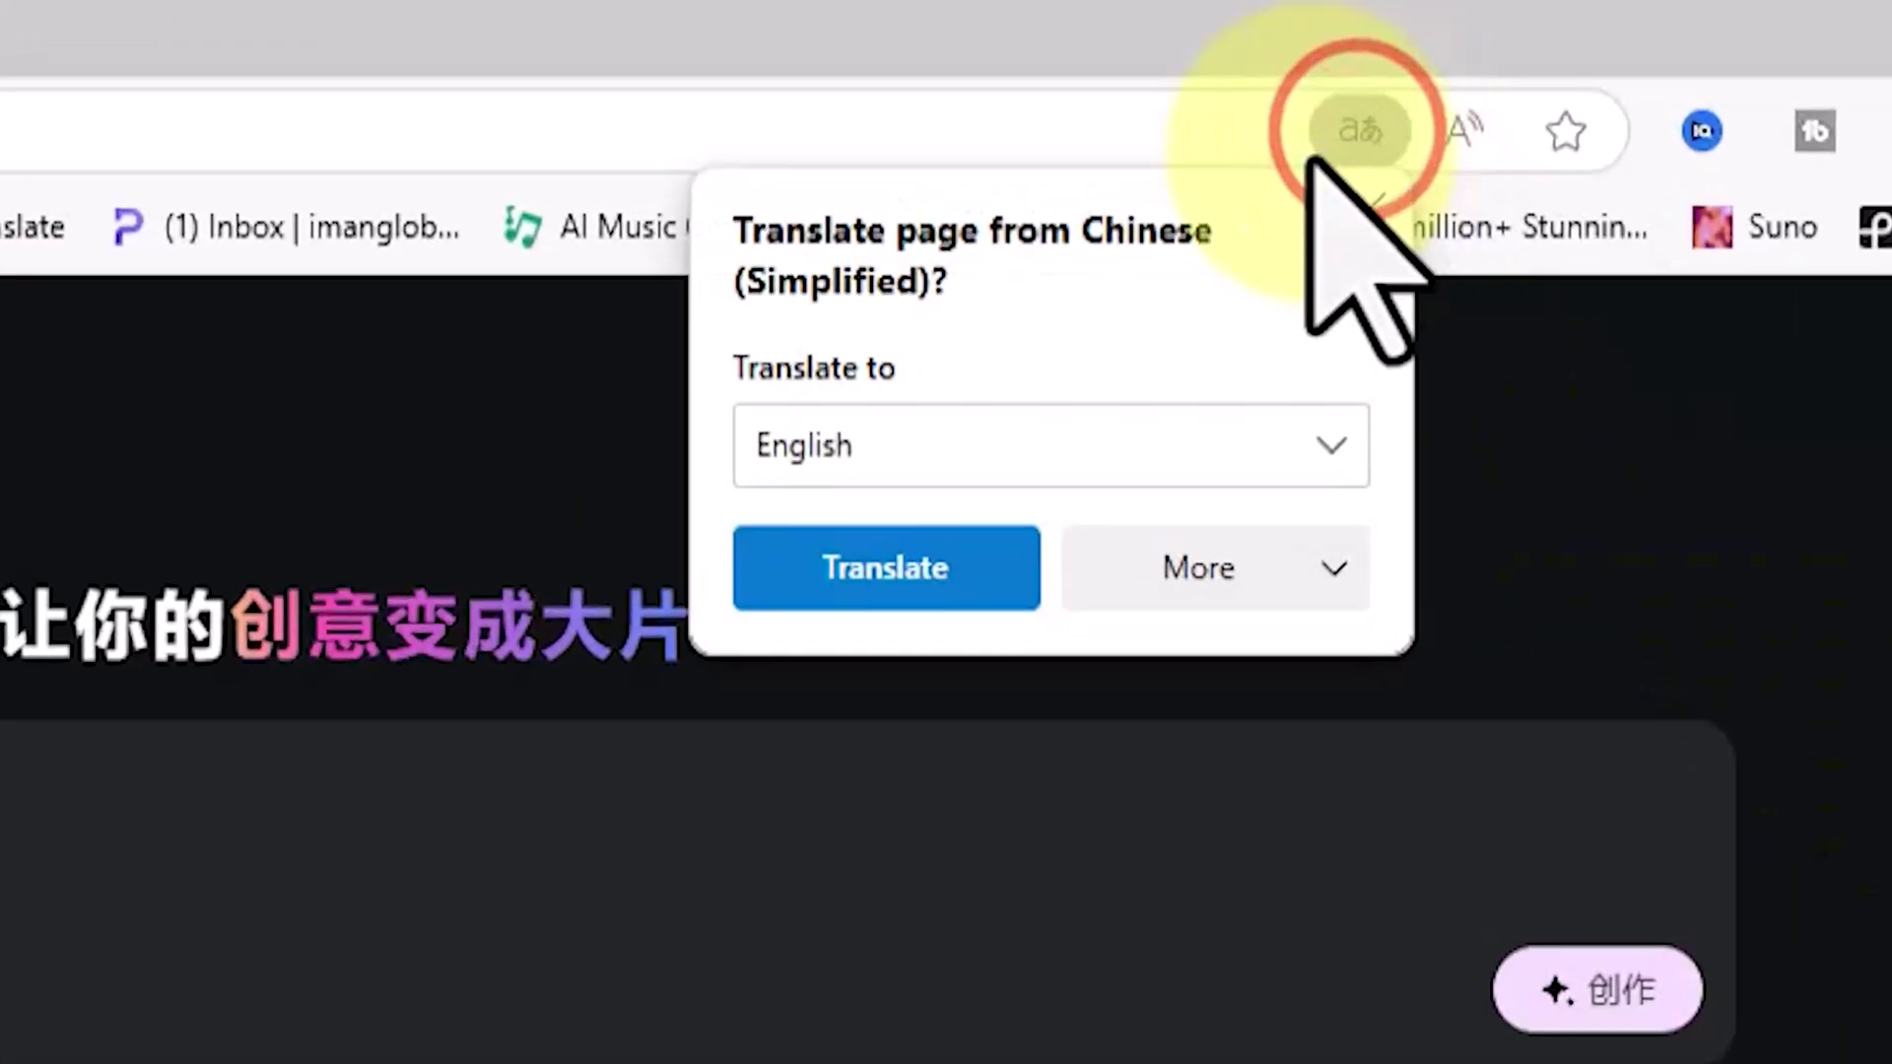
pyautogui.click(1340, 449)
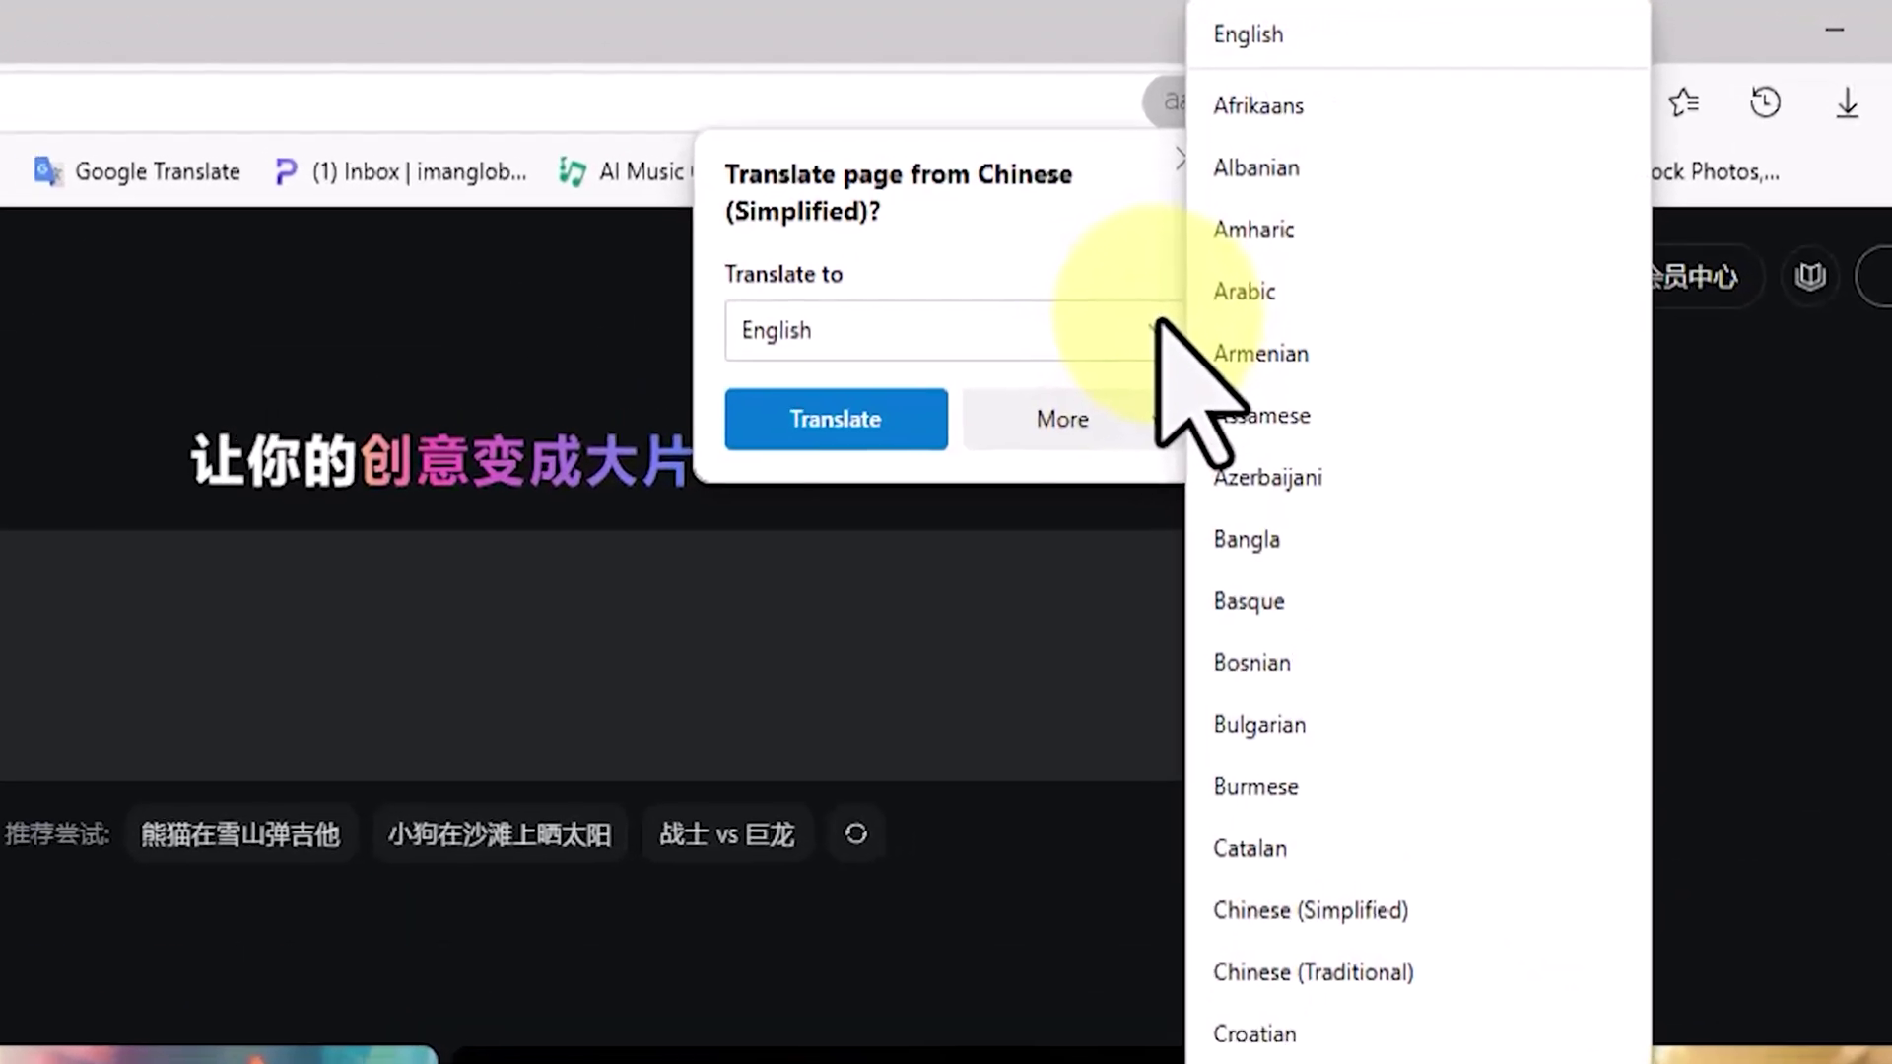
pyautogui.click(1163, 325)
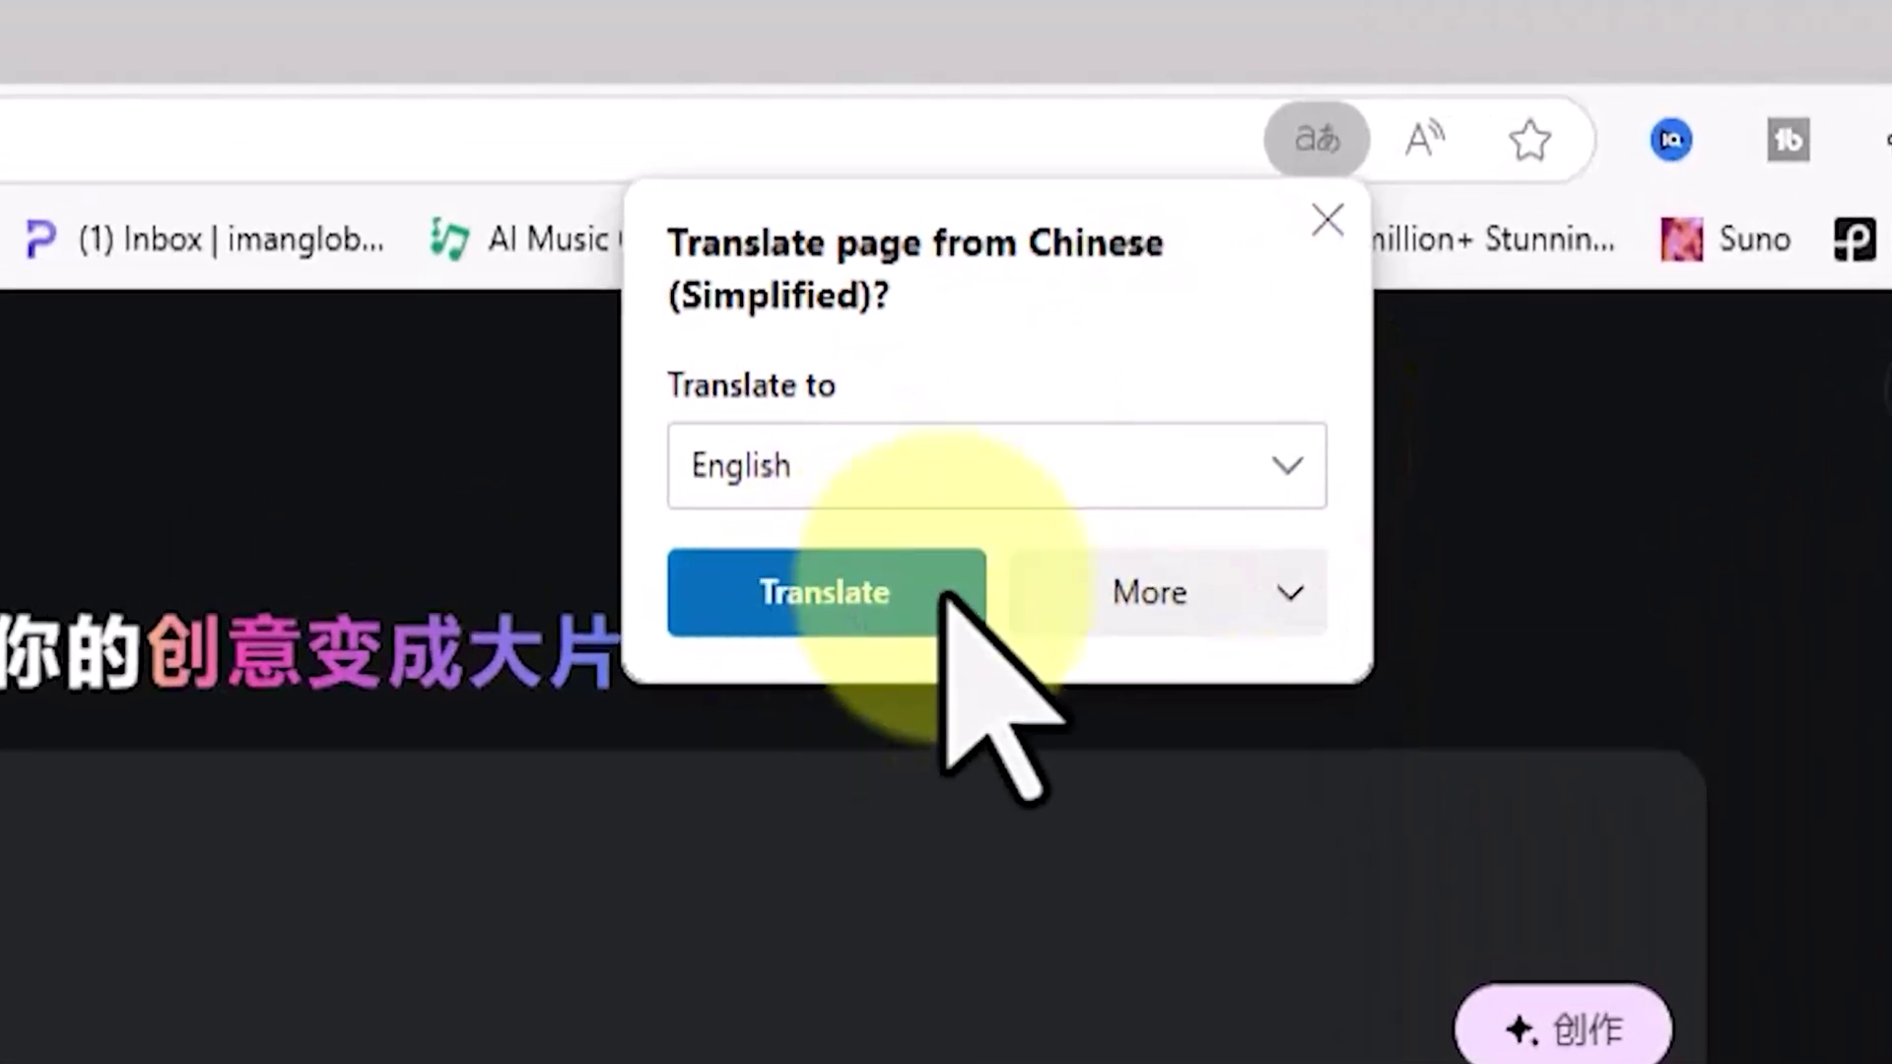
pyautogui.click(1285, 218)
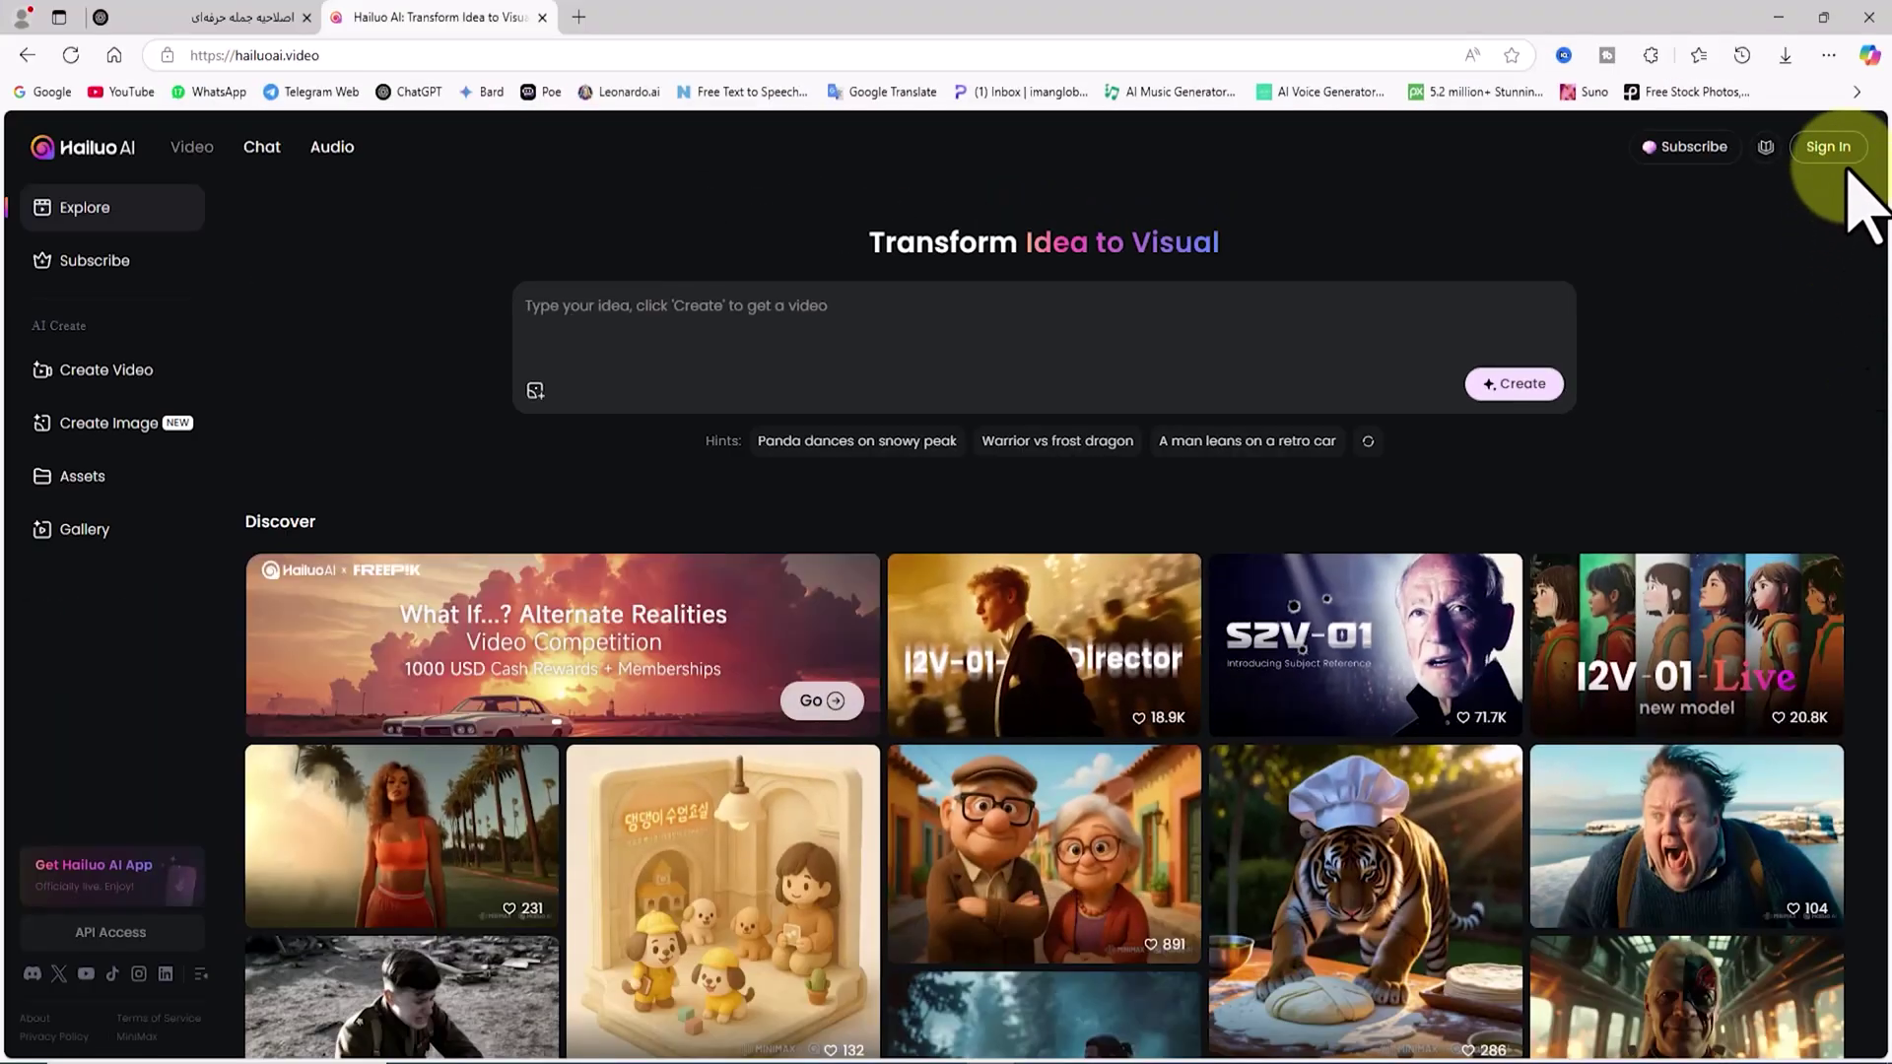
# - Sign in to Hailuo AI with the first Google account
pyautogui.click(1833, 150)
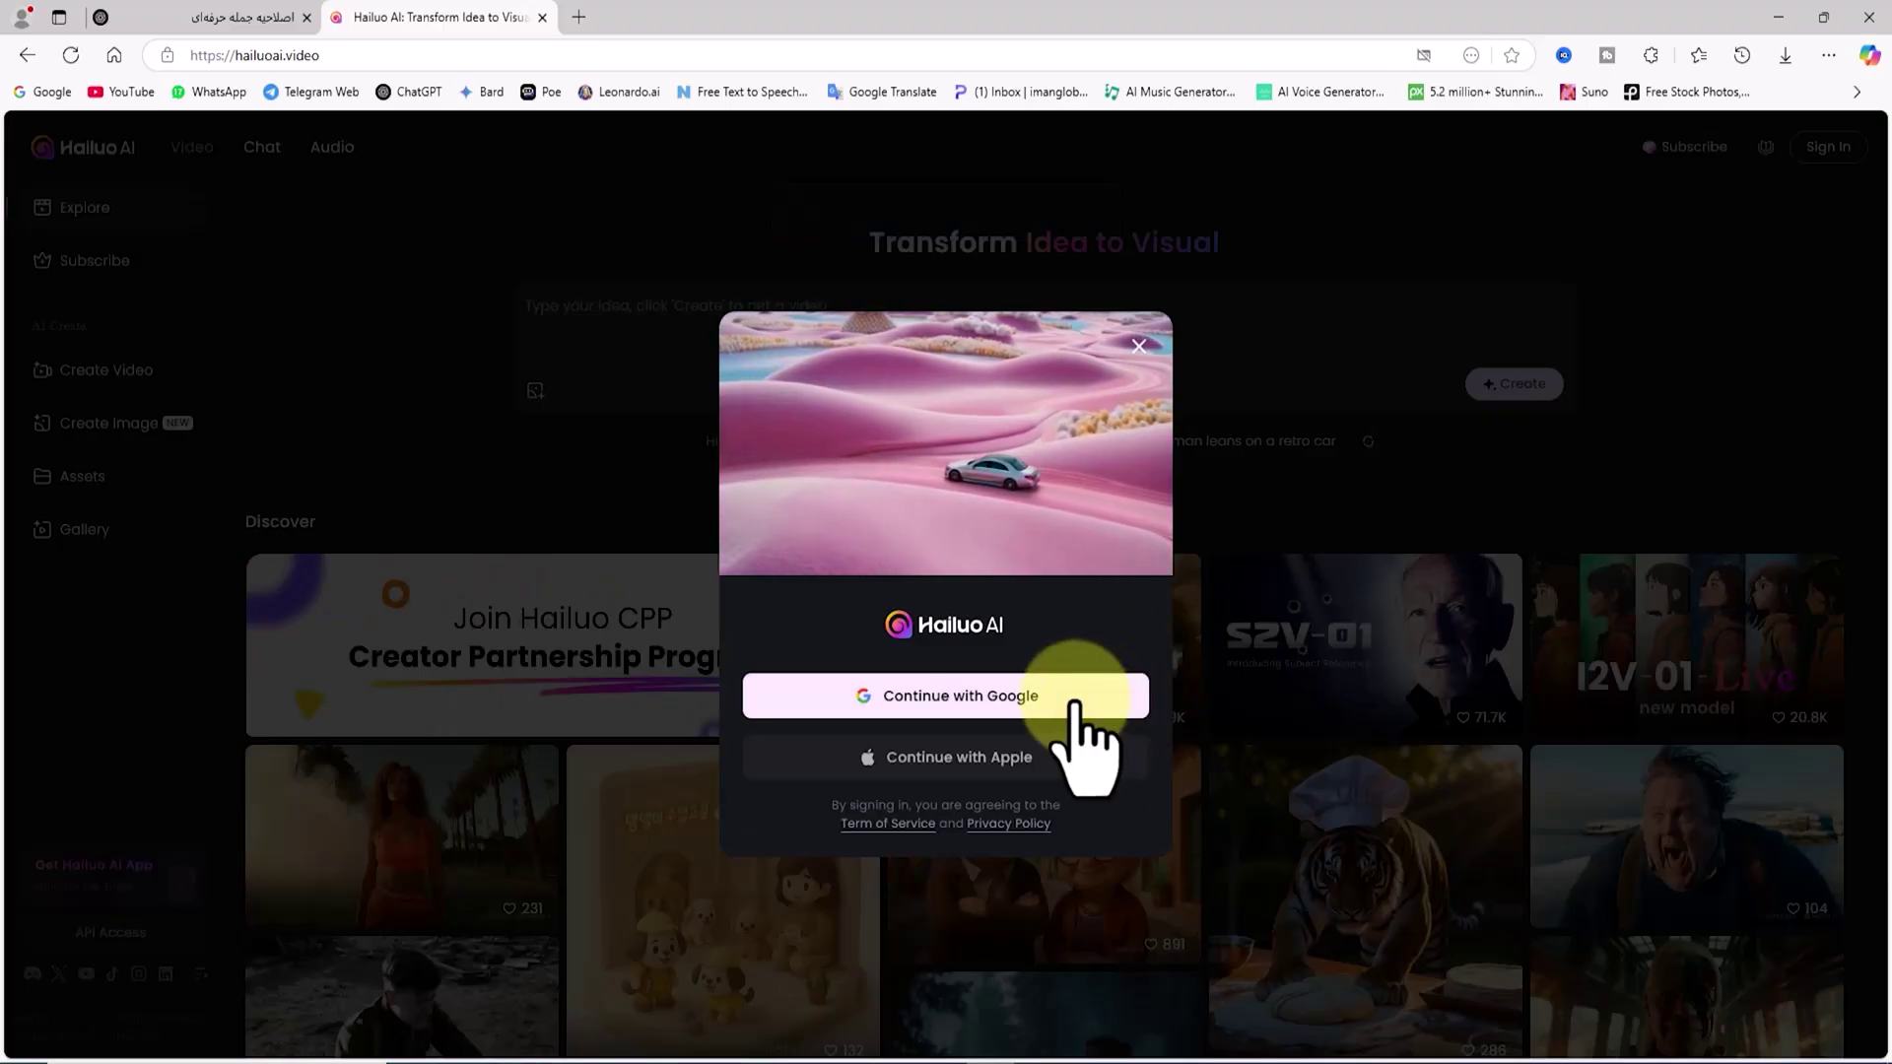
pyautogui.click(1072, 700)
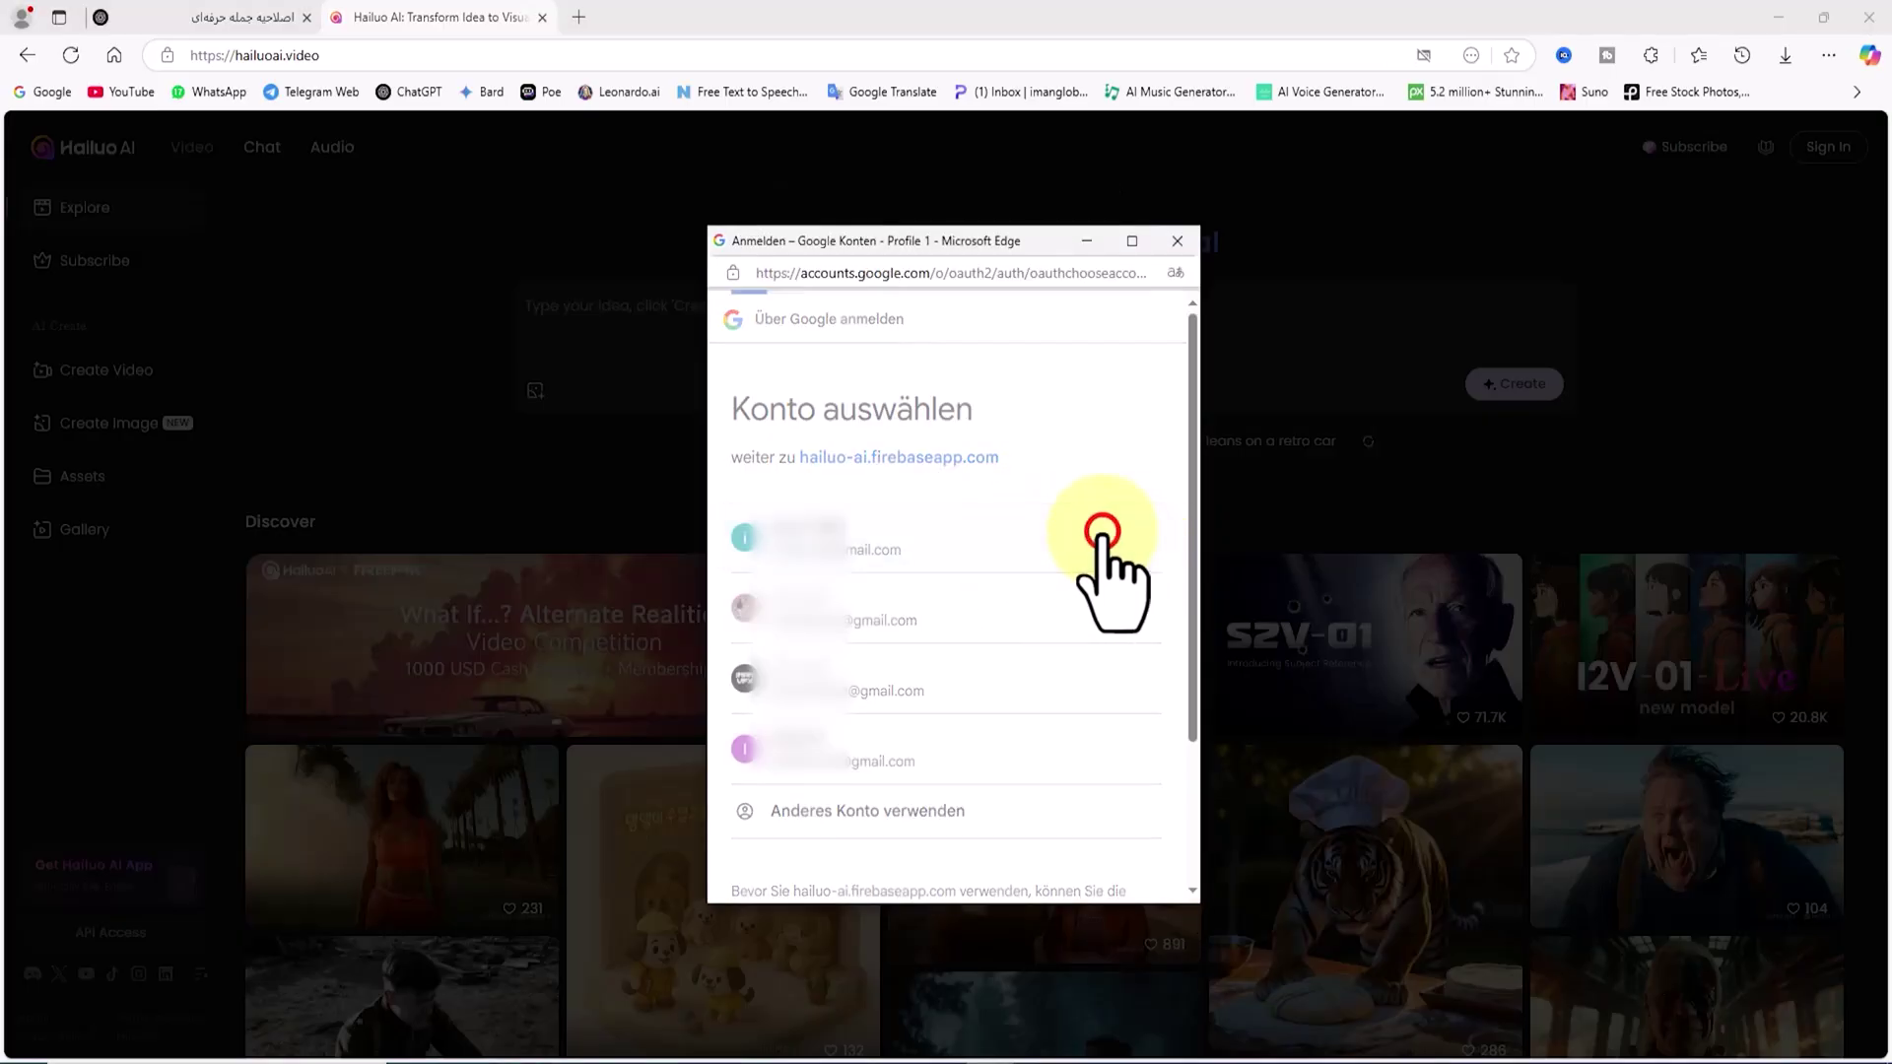
pyautogui.click(1102, 533)
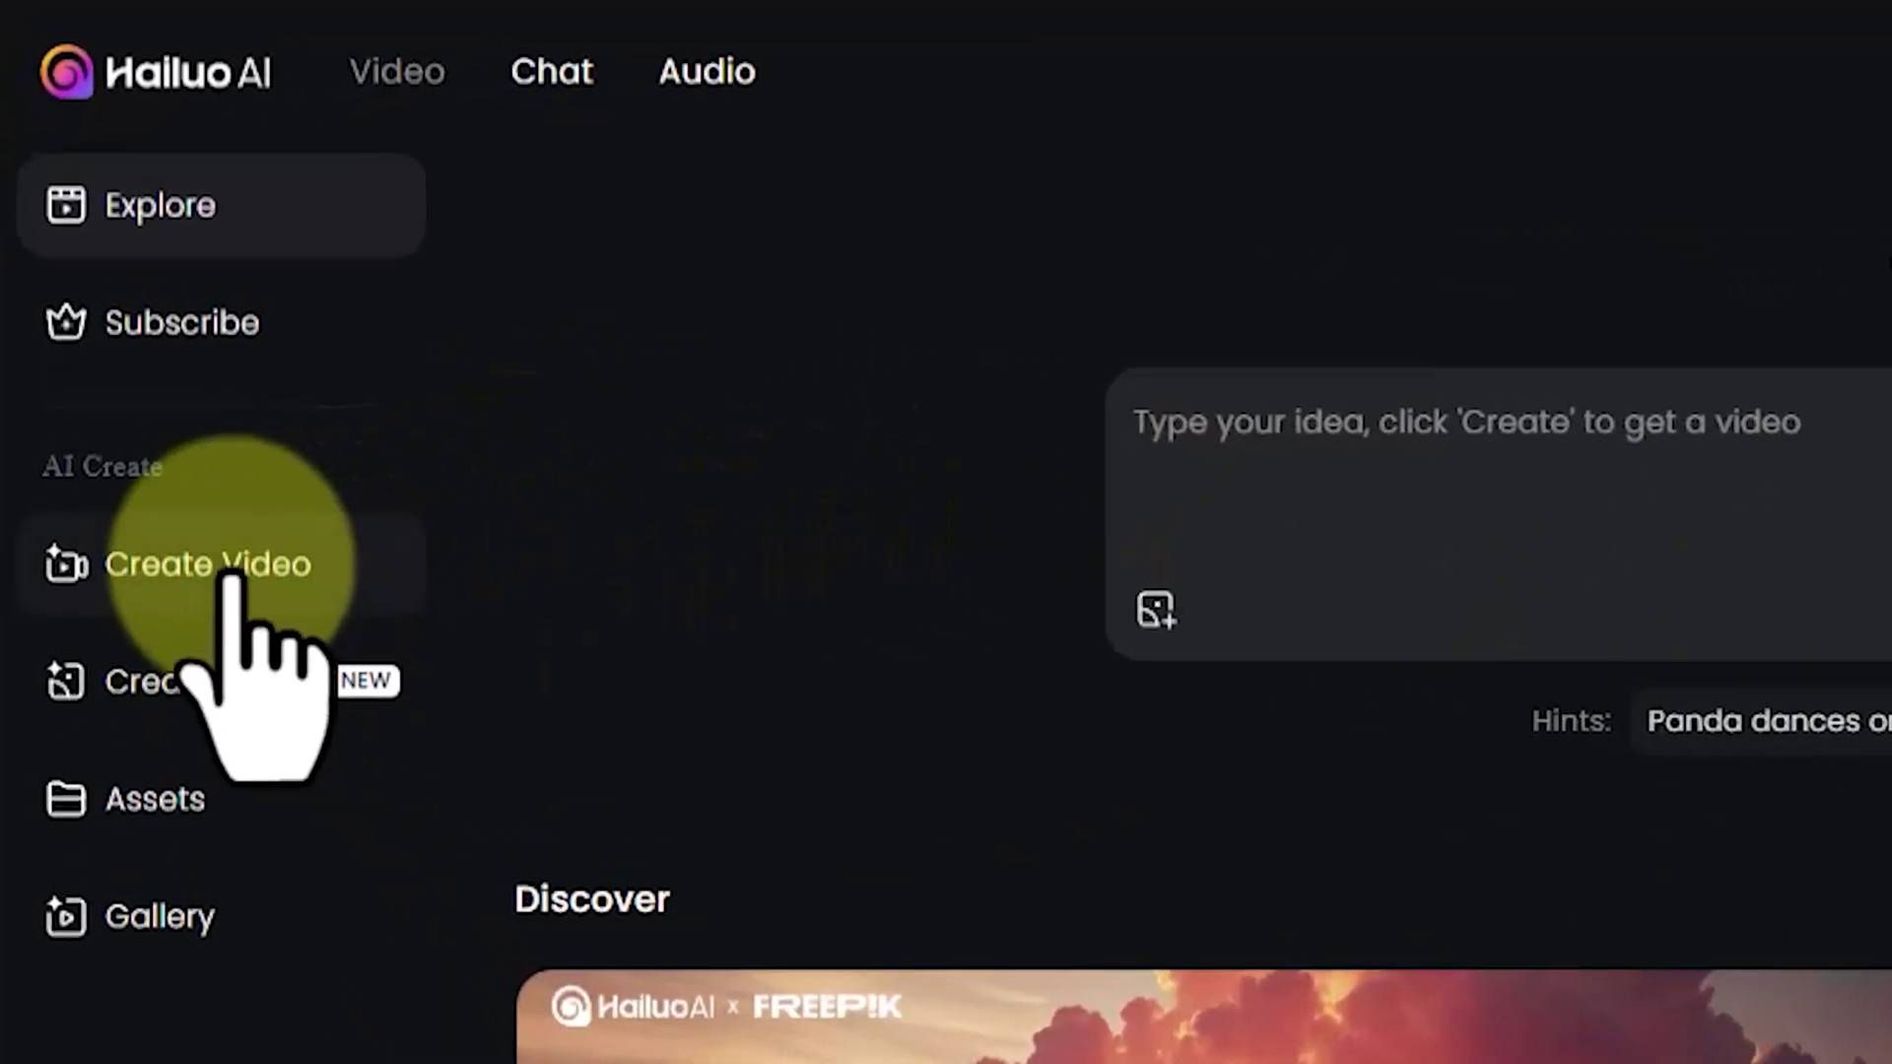
# - Upload piclumen-1745431522573.png as the Image to Video starting picture on the Create Video page
pyautogui.click(360, 549)
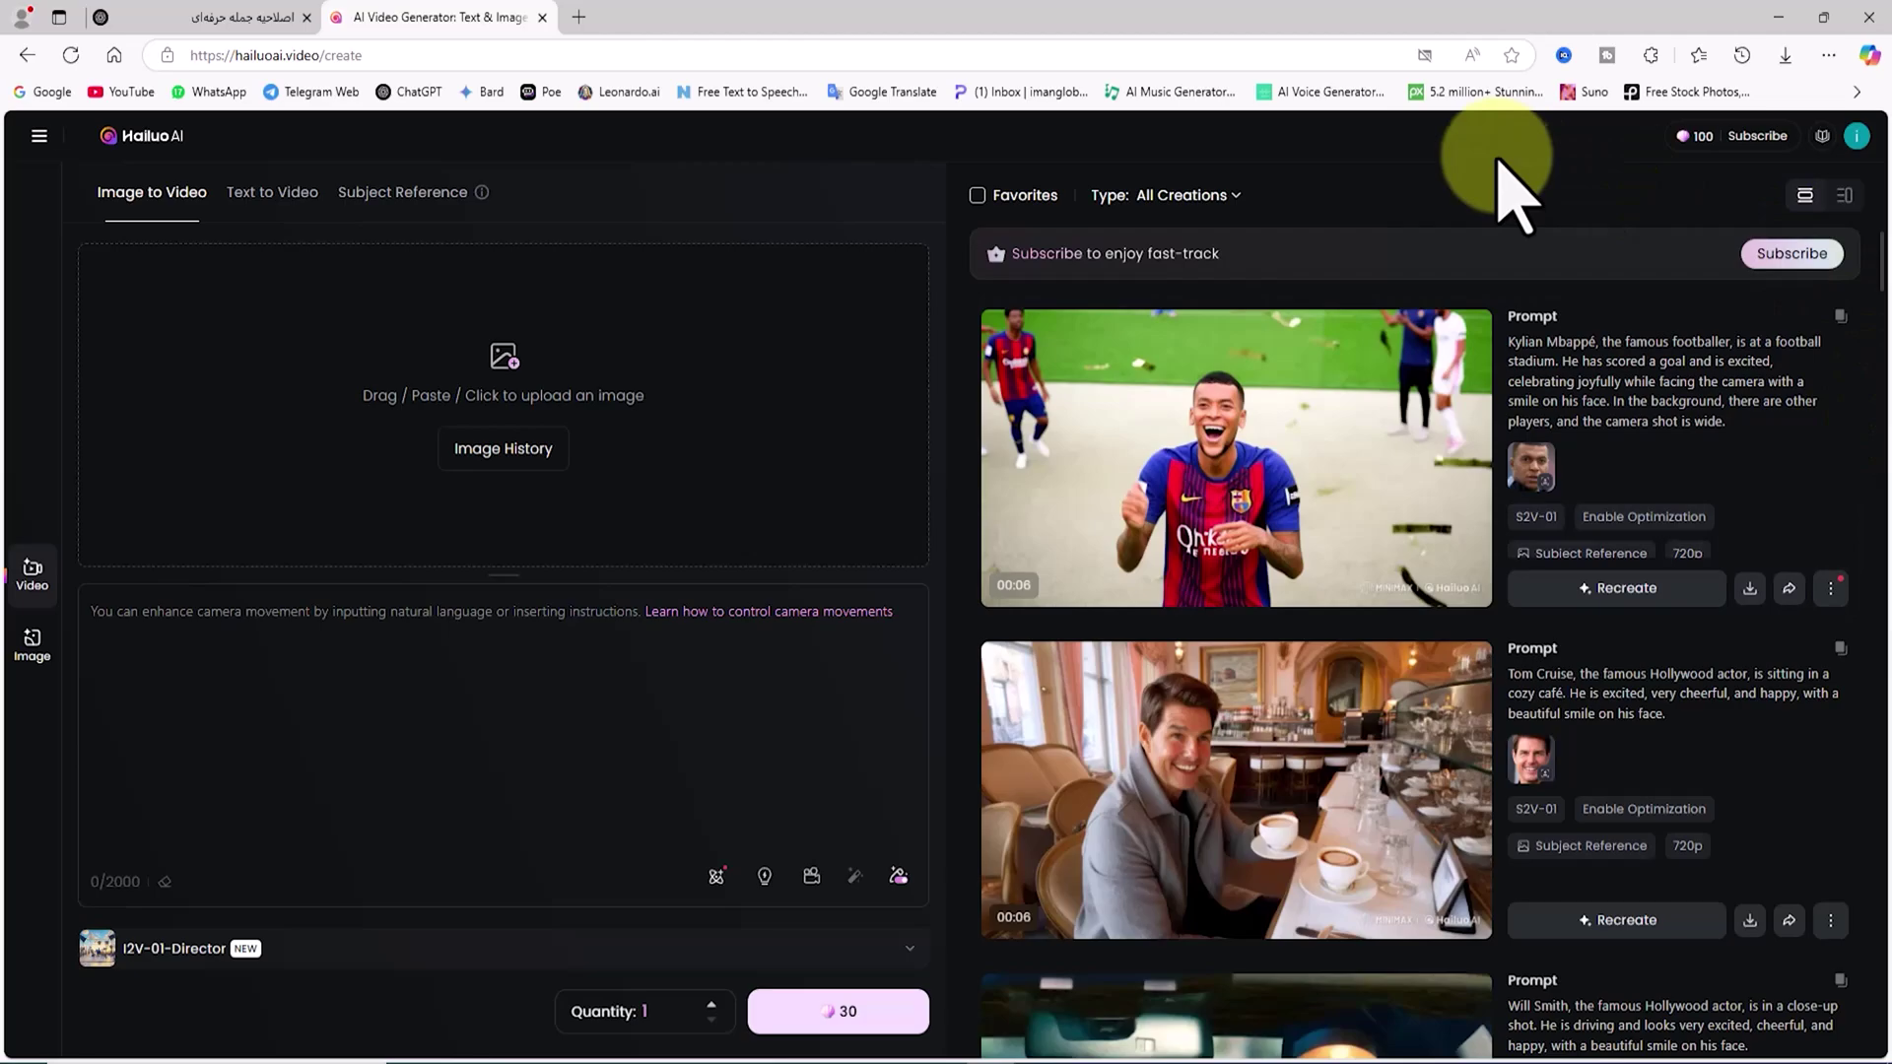
pyautogui.scroll(-5, 1862, 443)
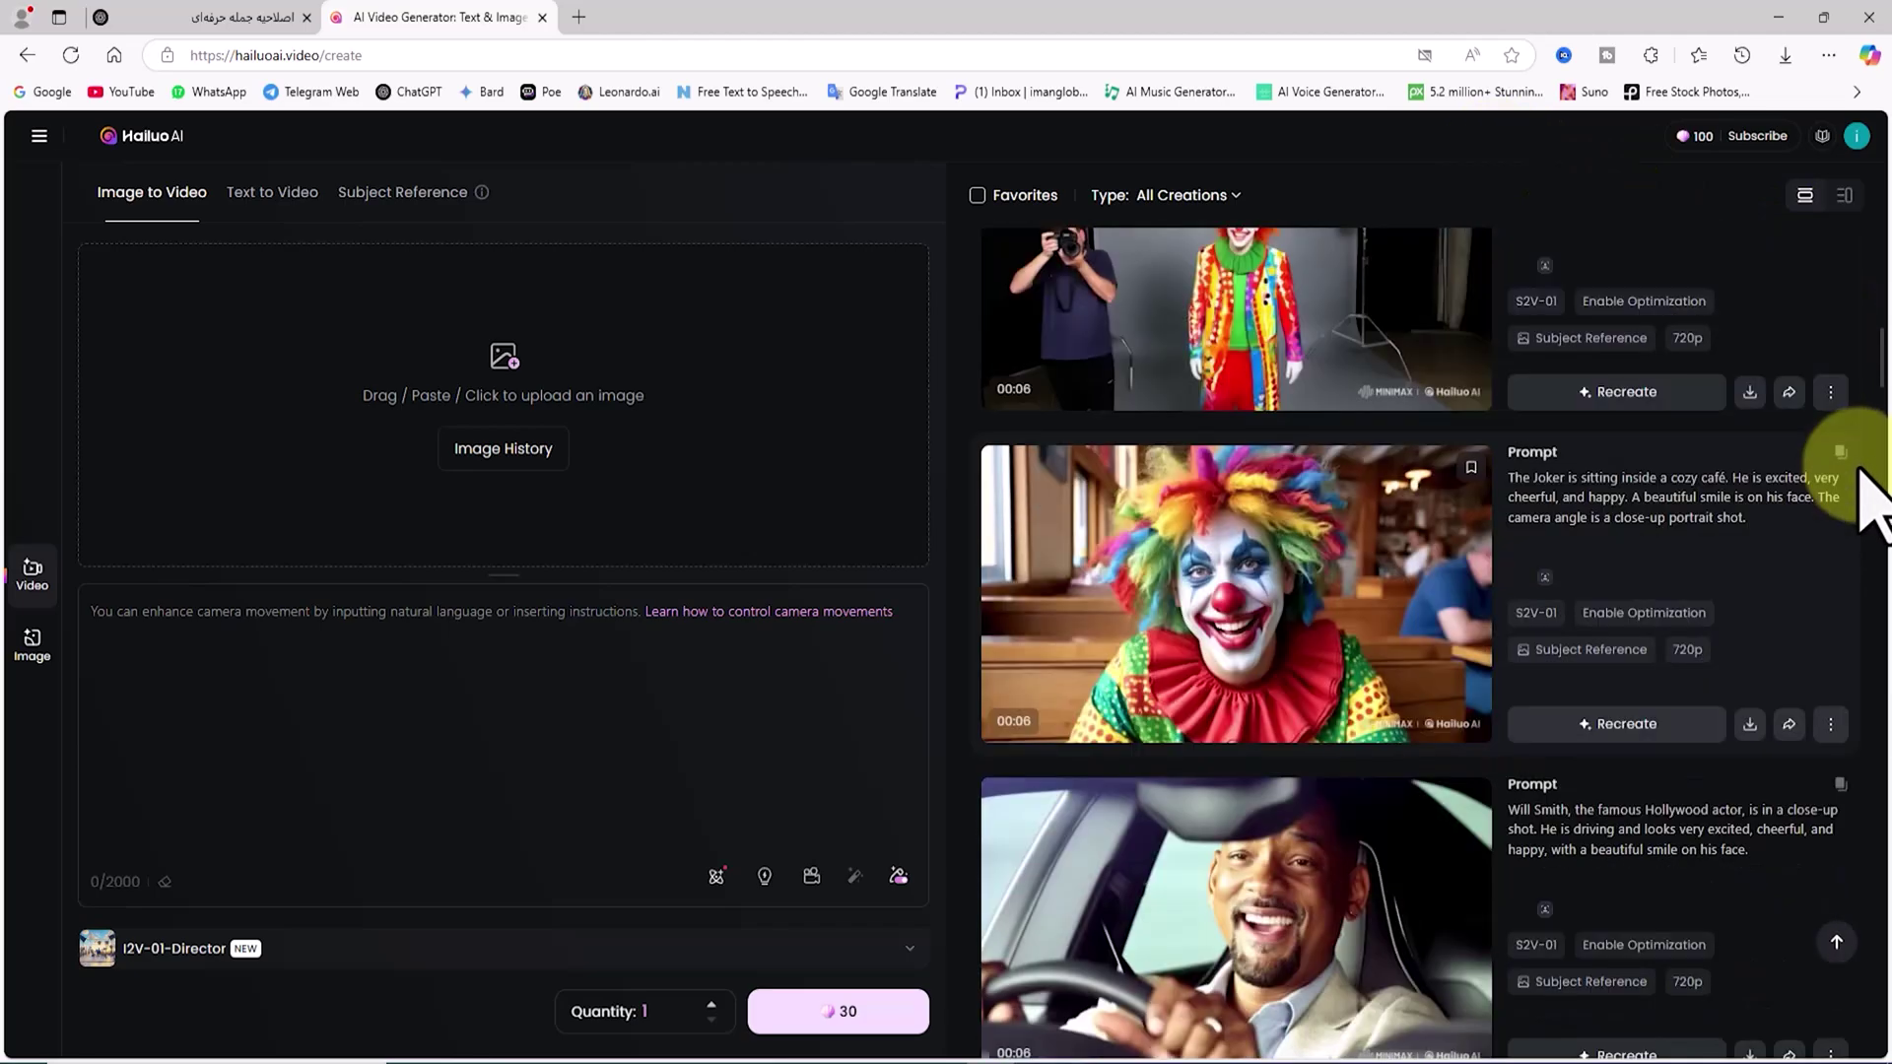
pyautogui.scroll(4, 1873, 483)
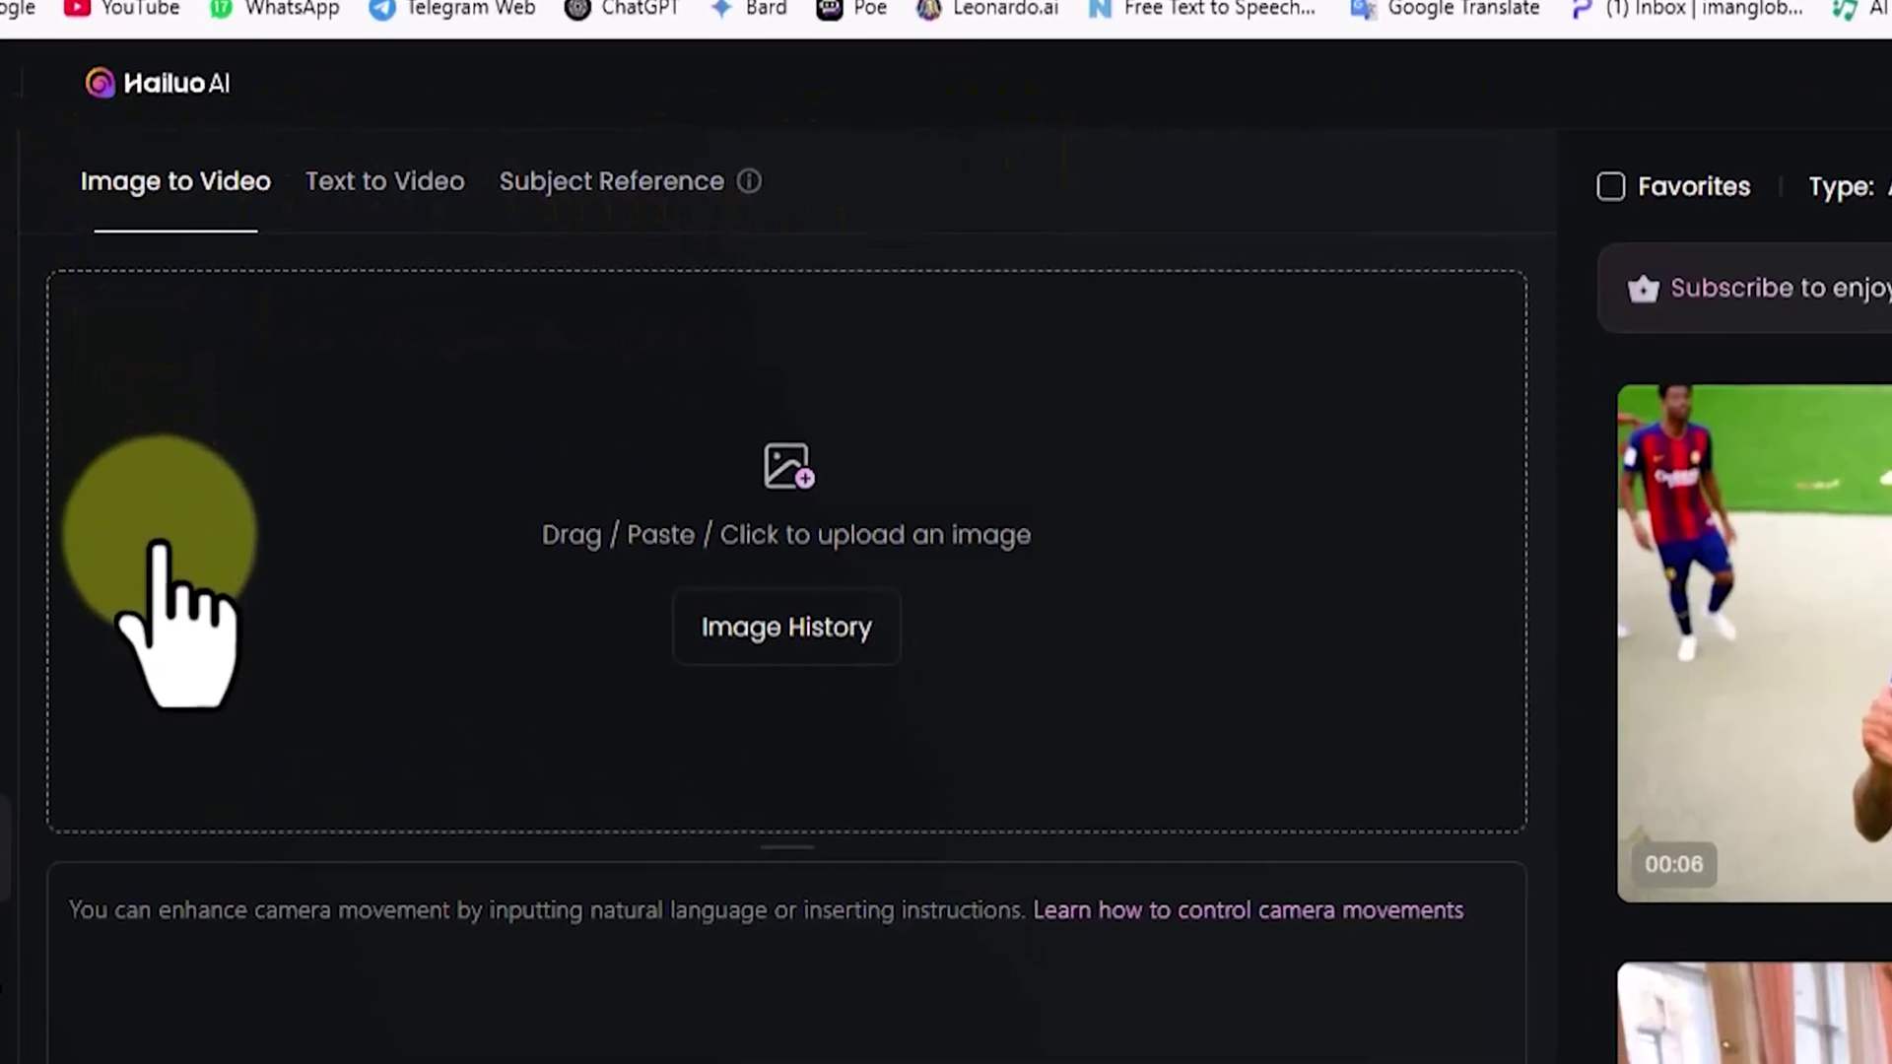
pyautogui.click(802, 423)
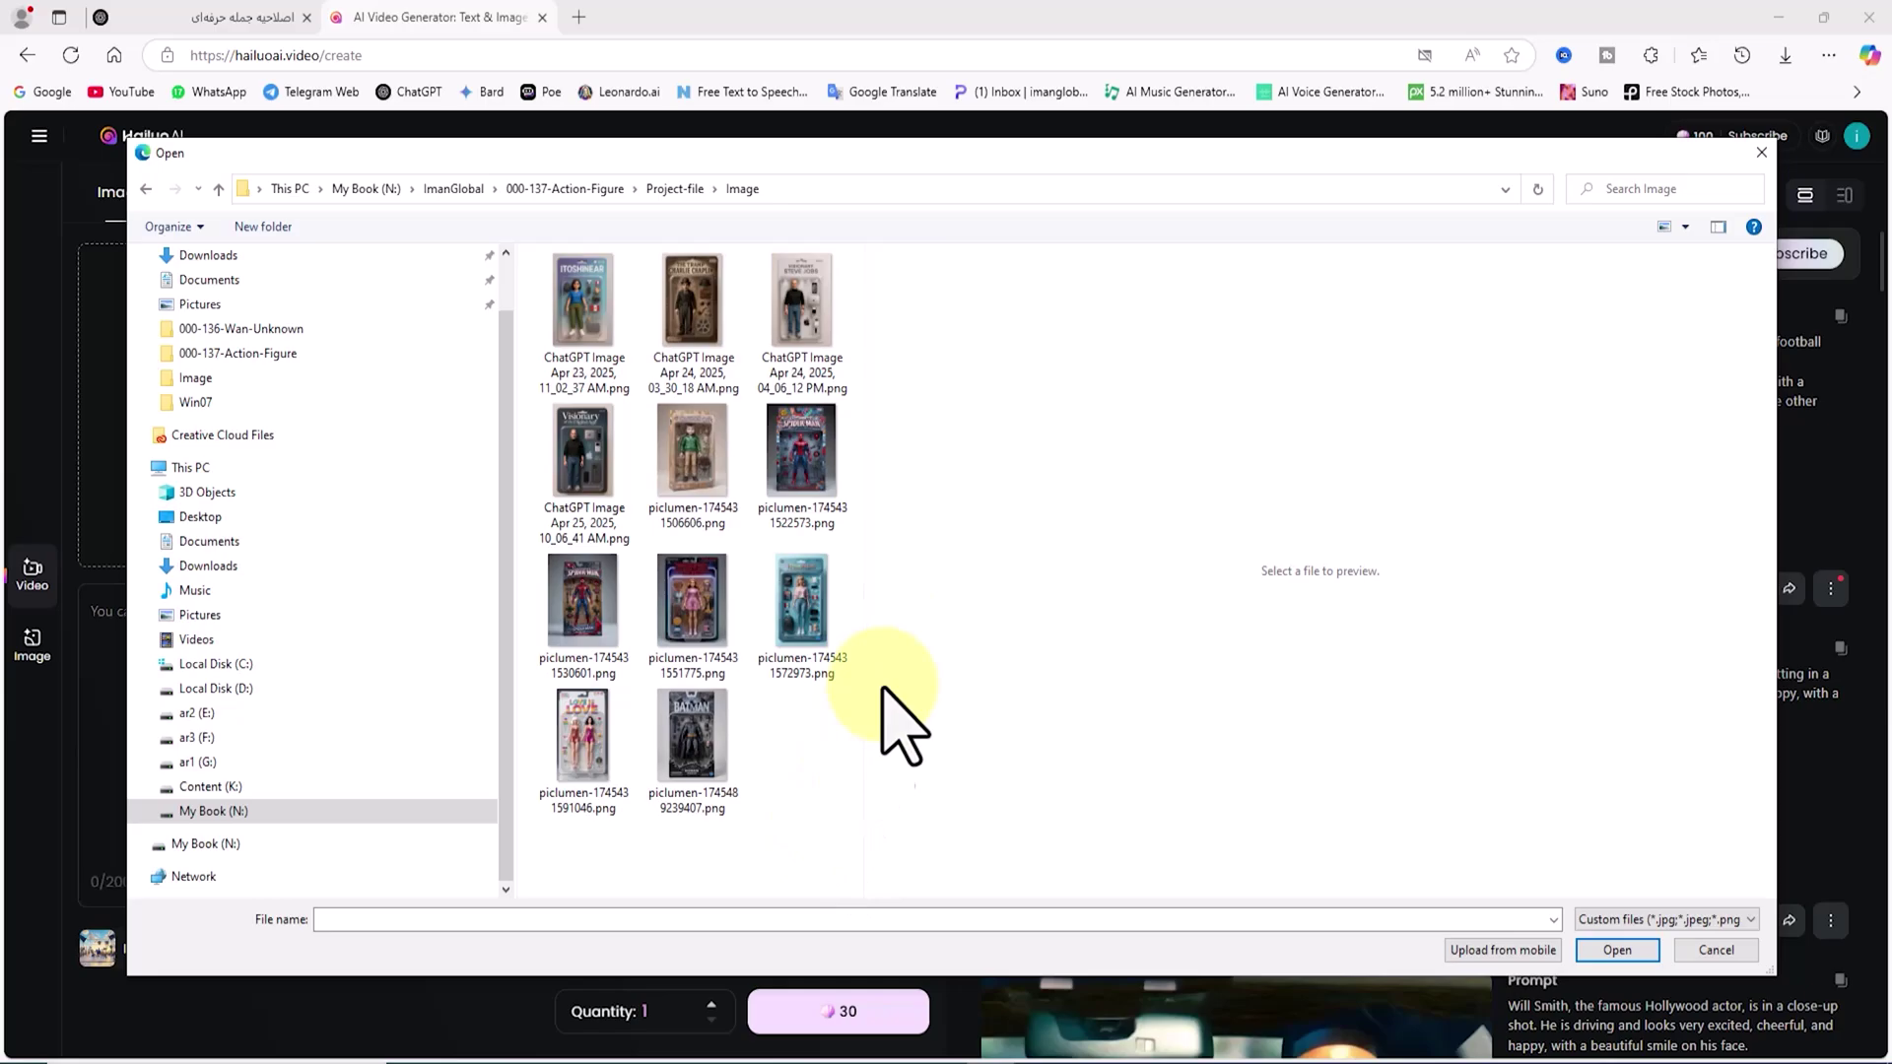
pyautogui.click(812, 455)
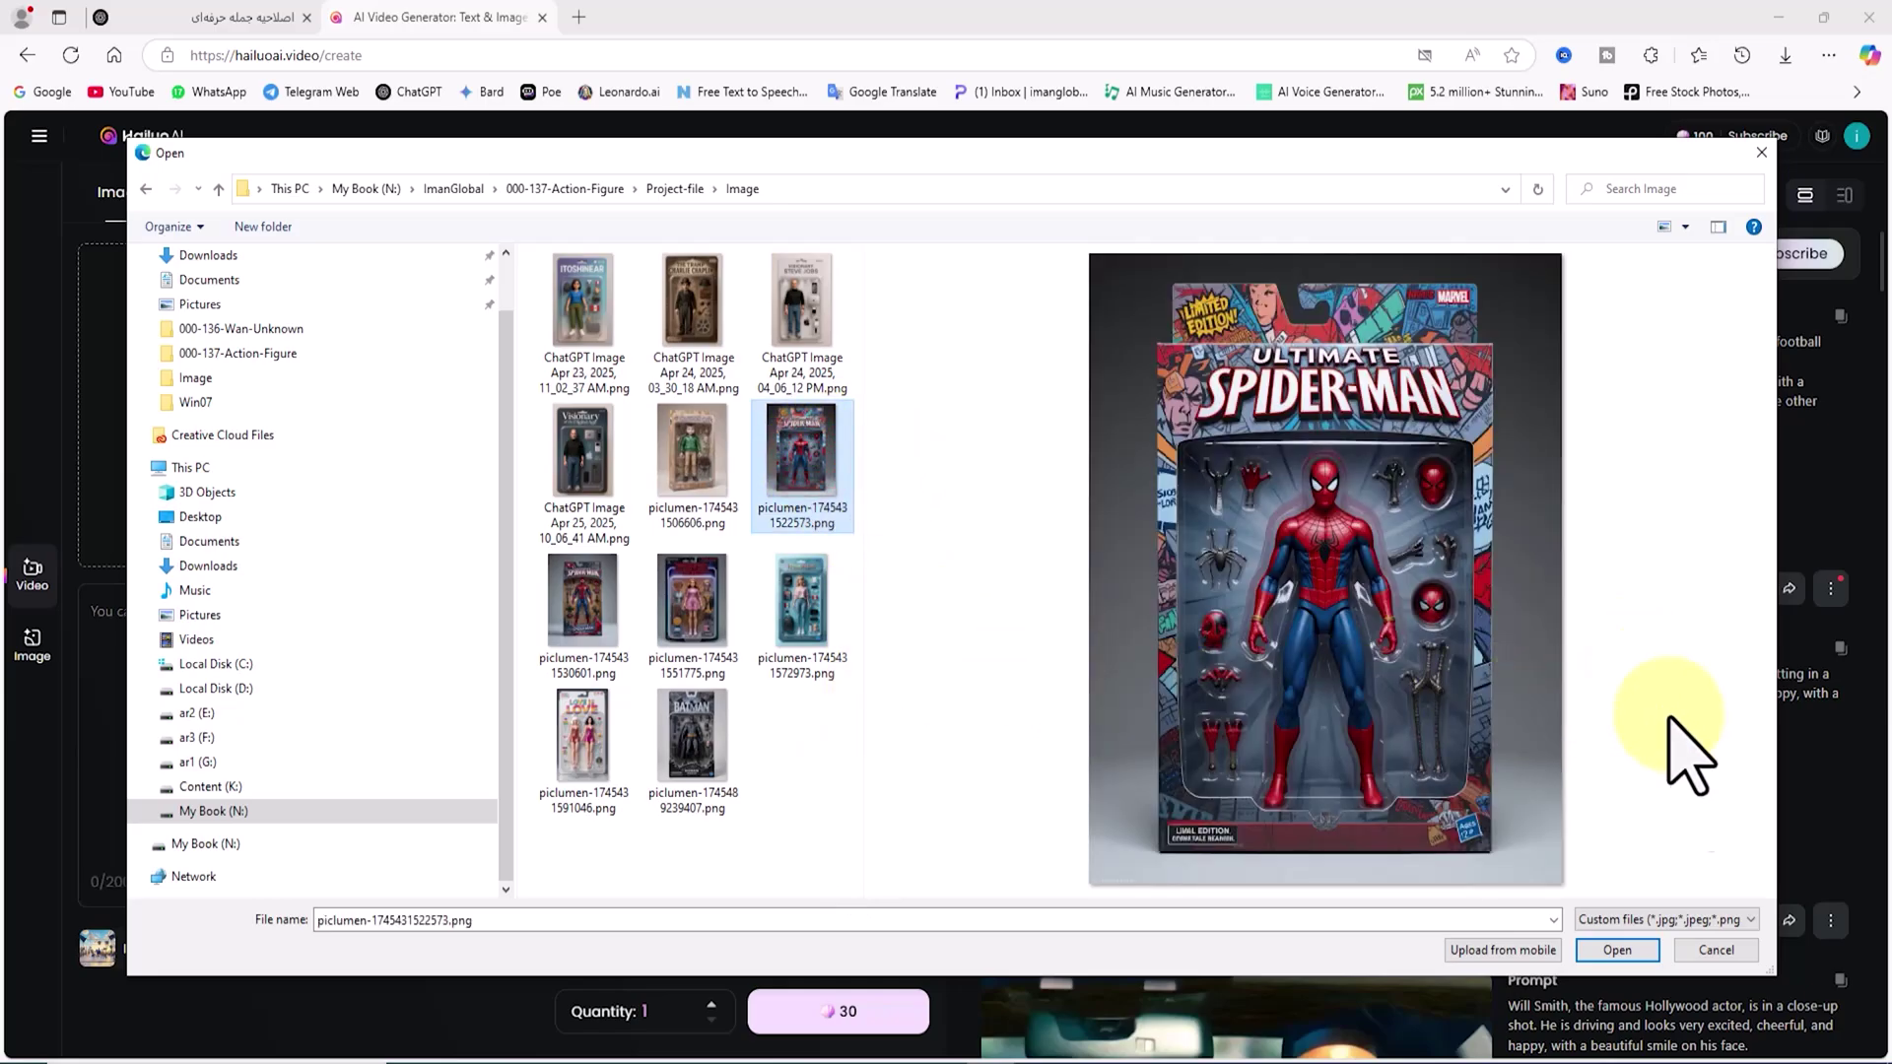
pyautogui.click(1644, 952)
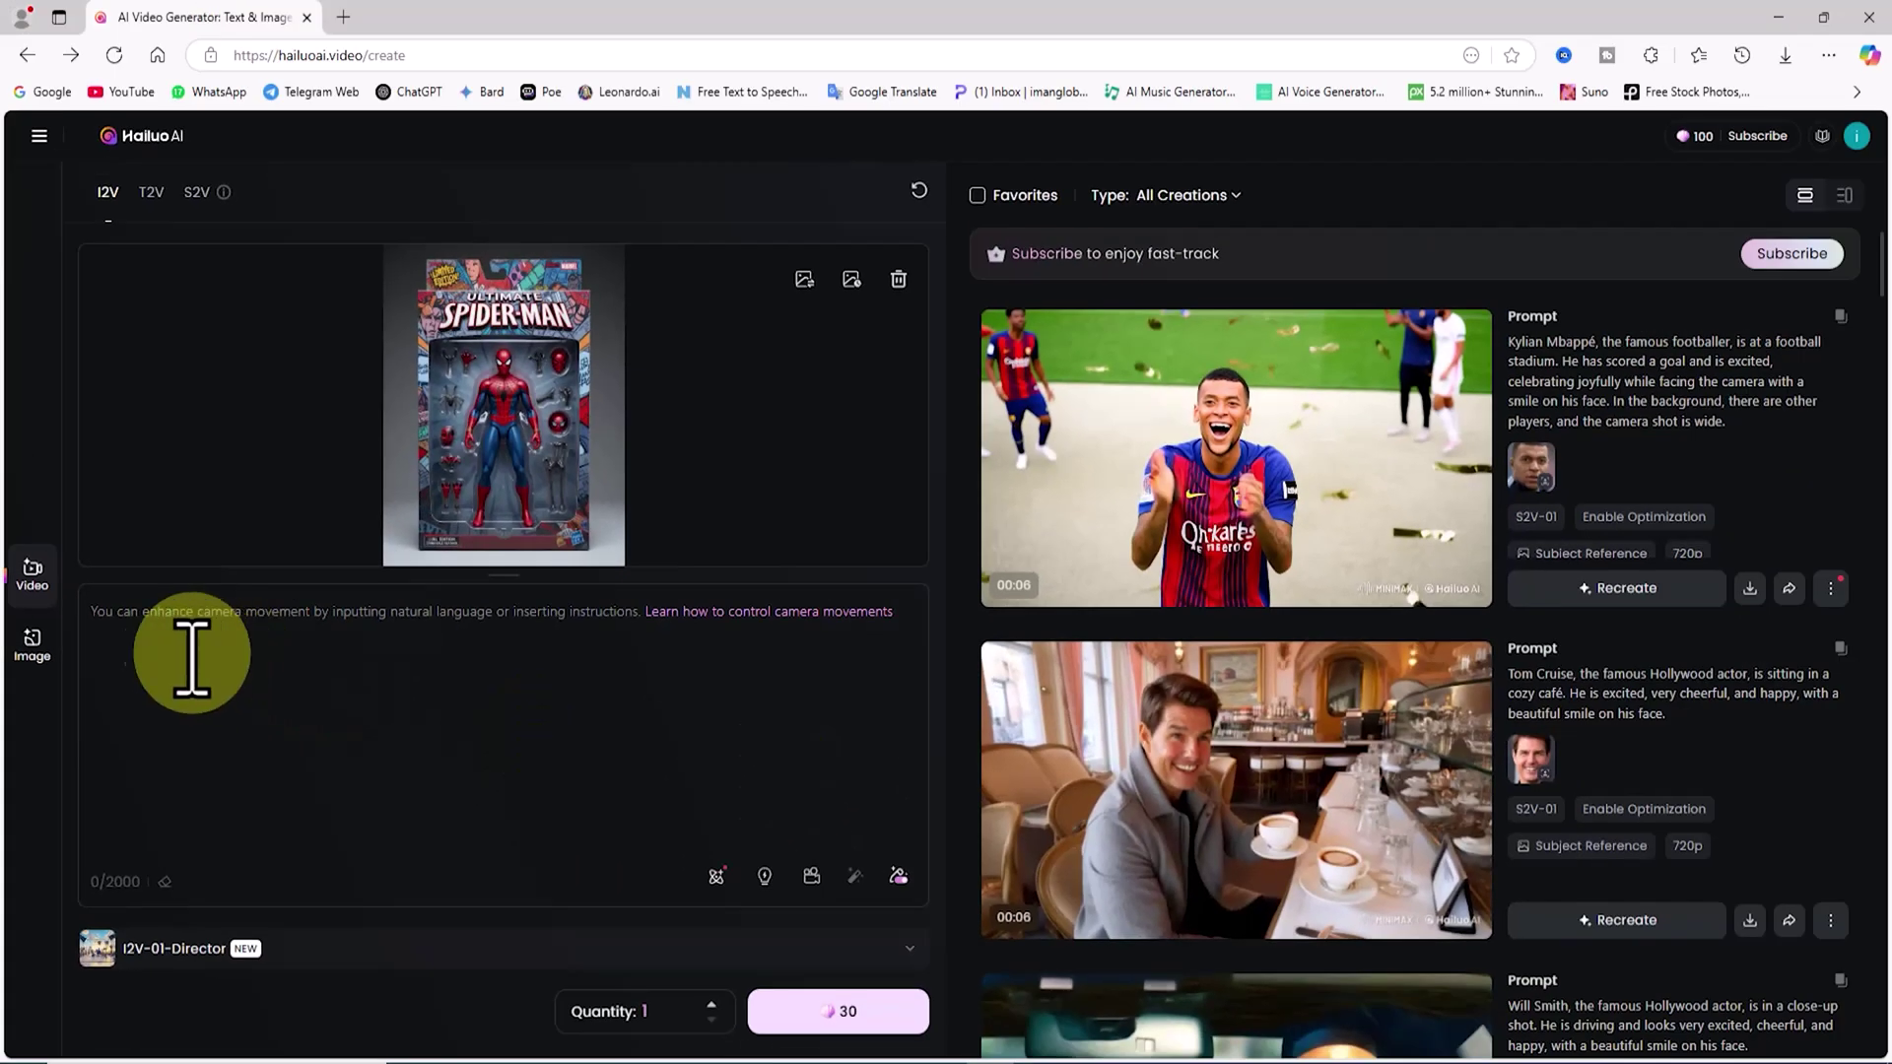
# - Paste the package-opening prompt and generate the 30-credit video from the Spider-Man image
pyautogui.rightClick(155, 638)
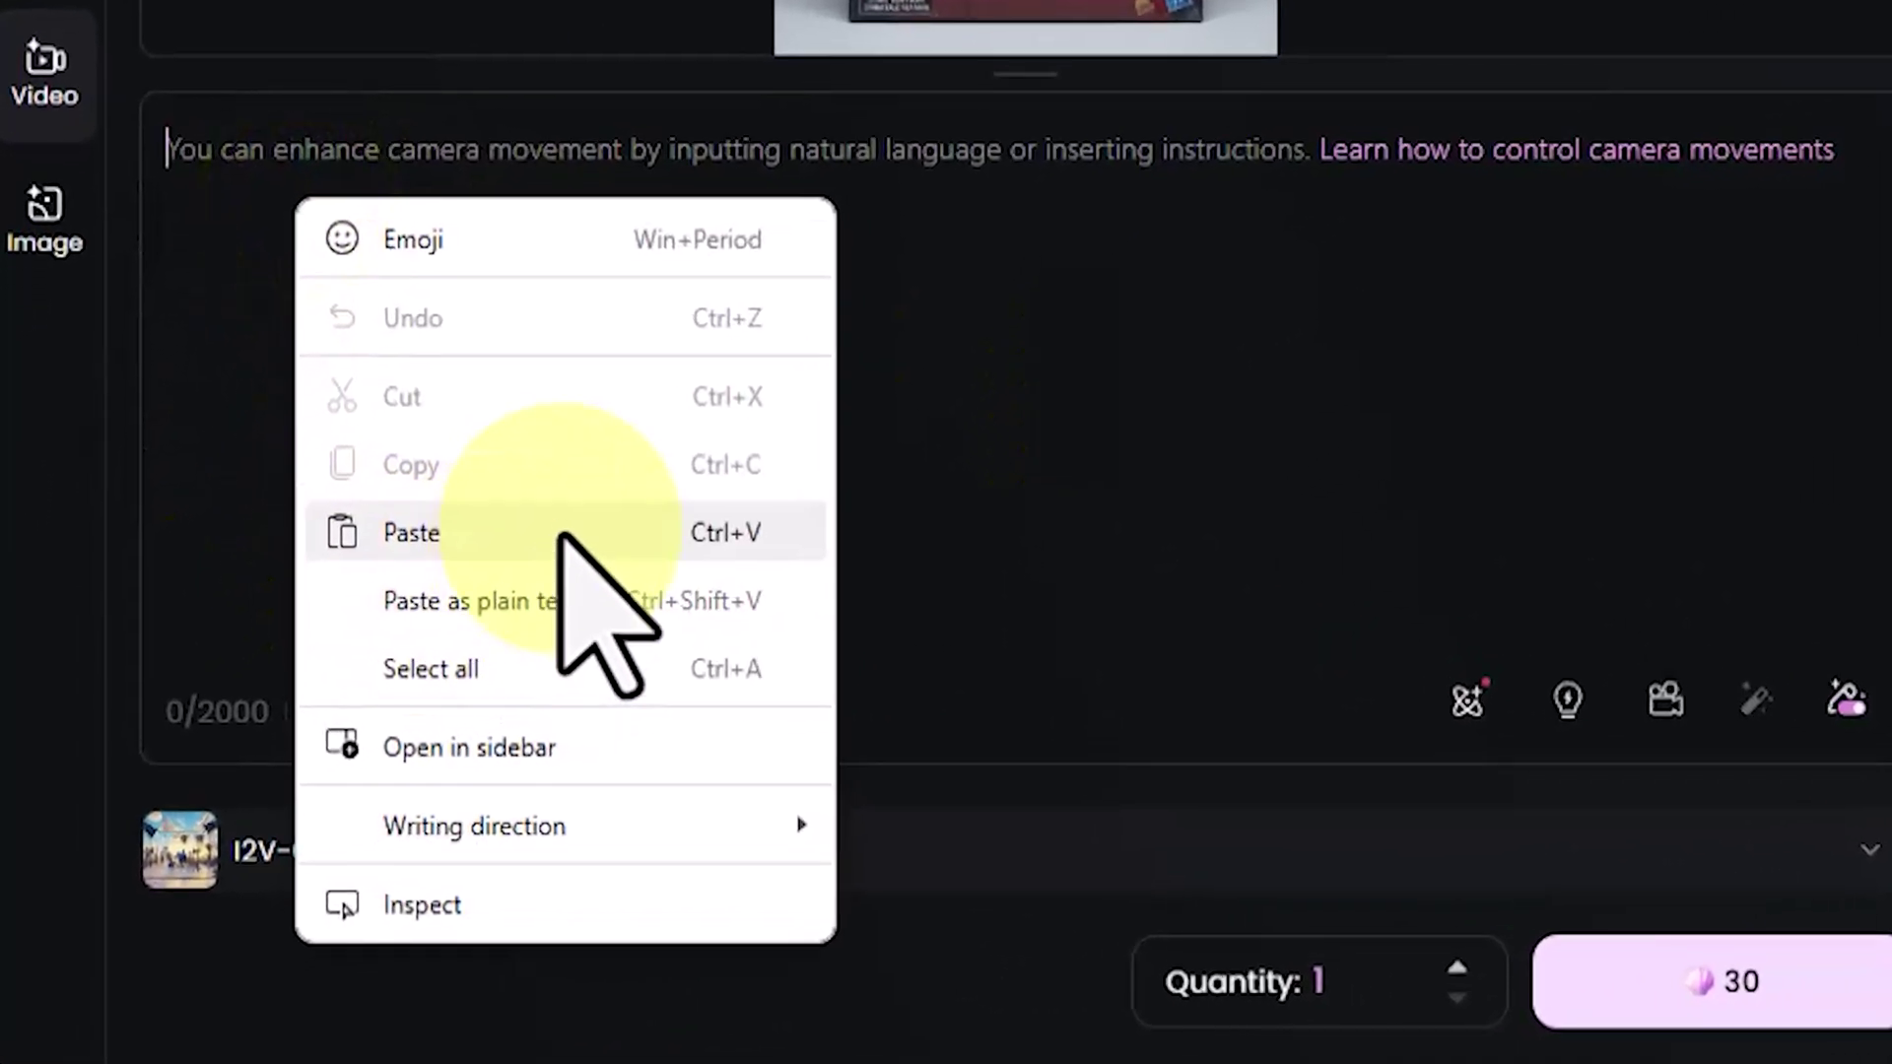
pyautogui.click(280, 795)
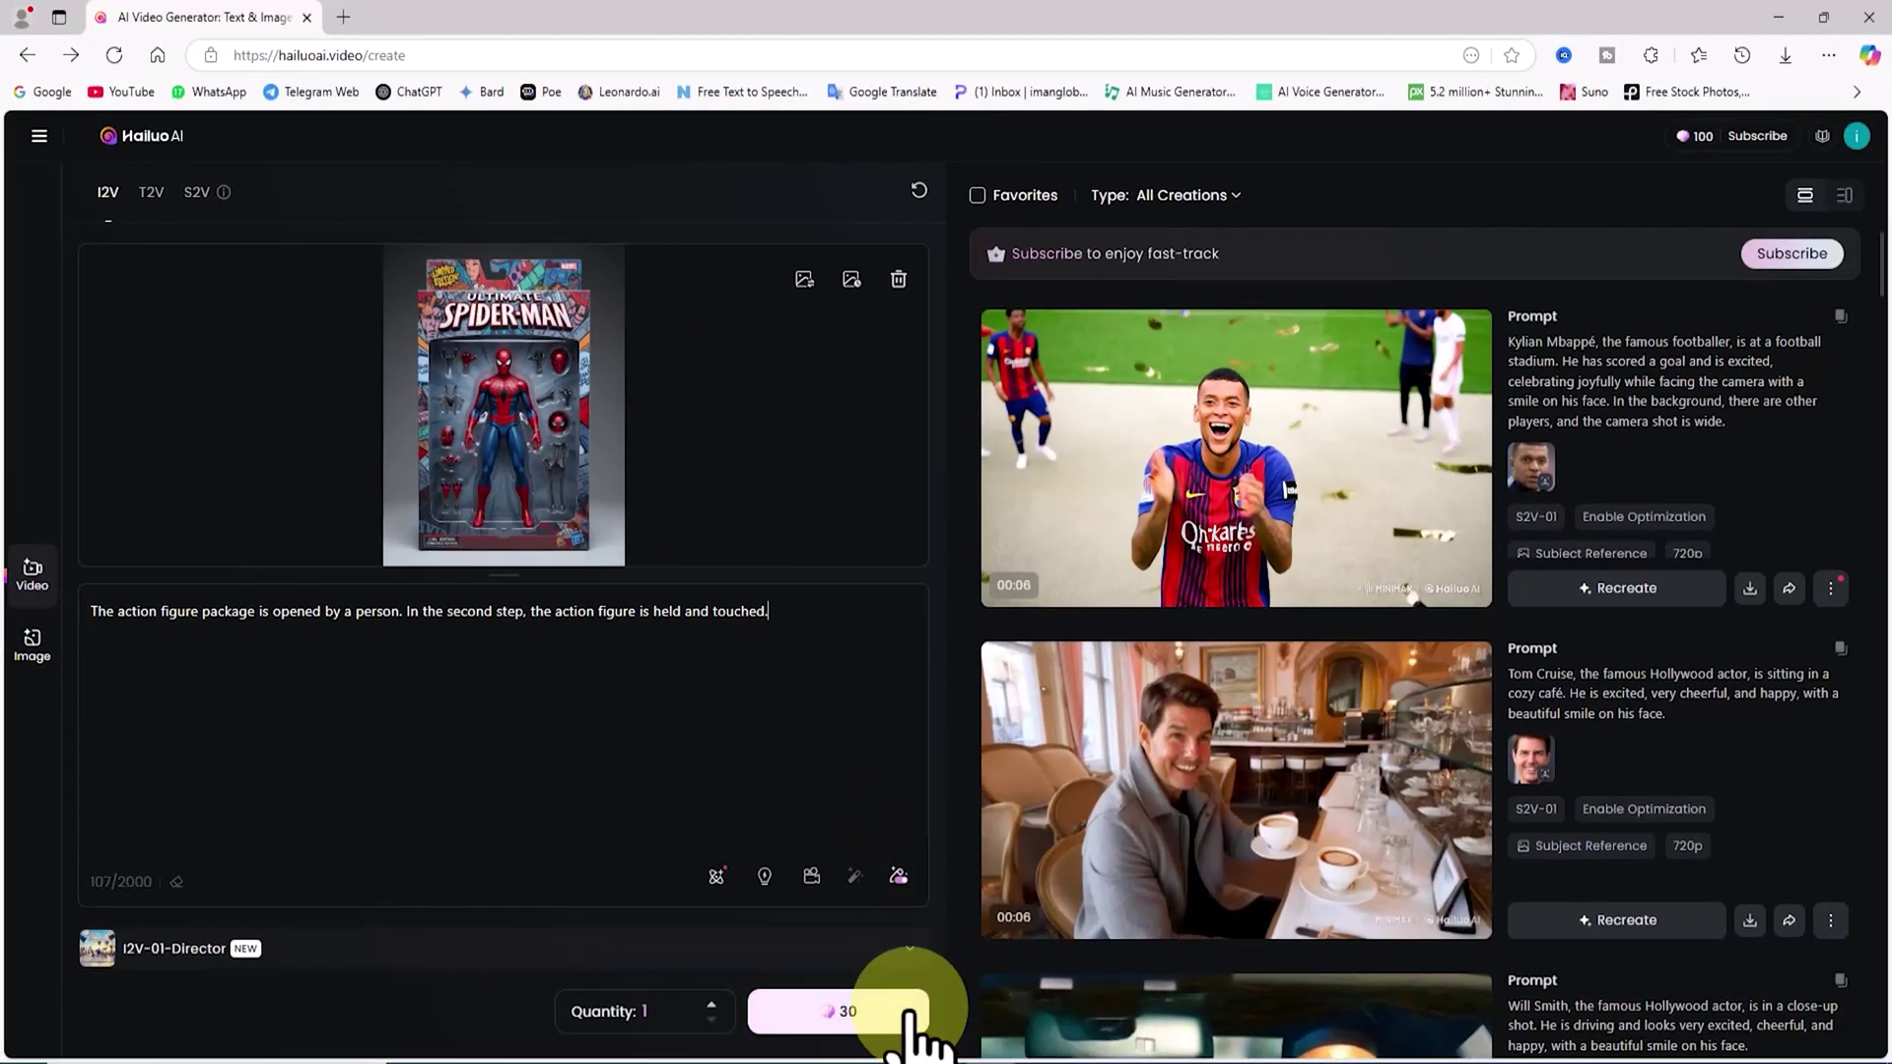
pyautogui.click(906, 1008)
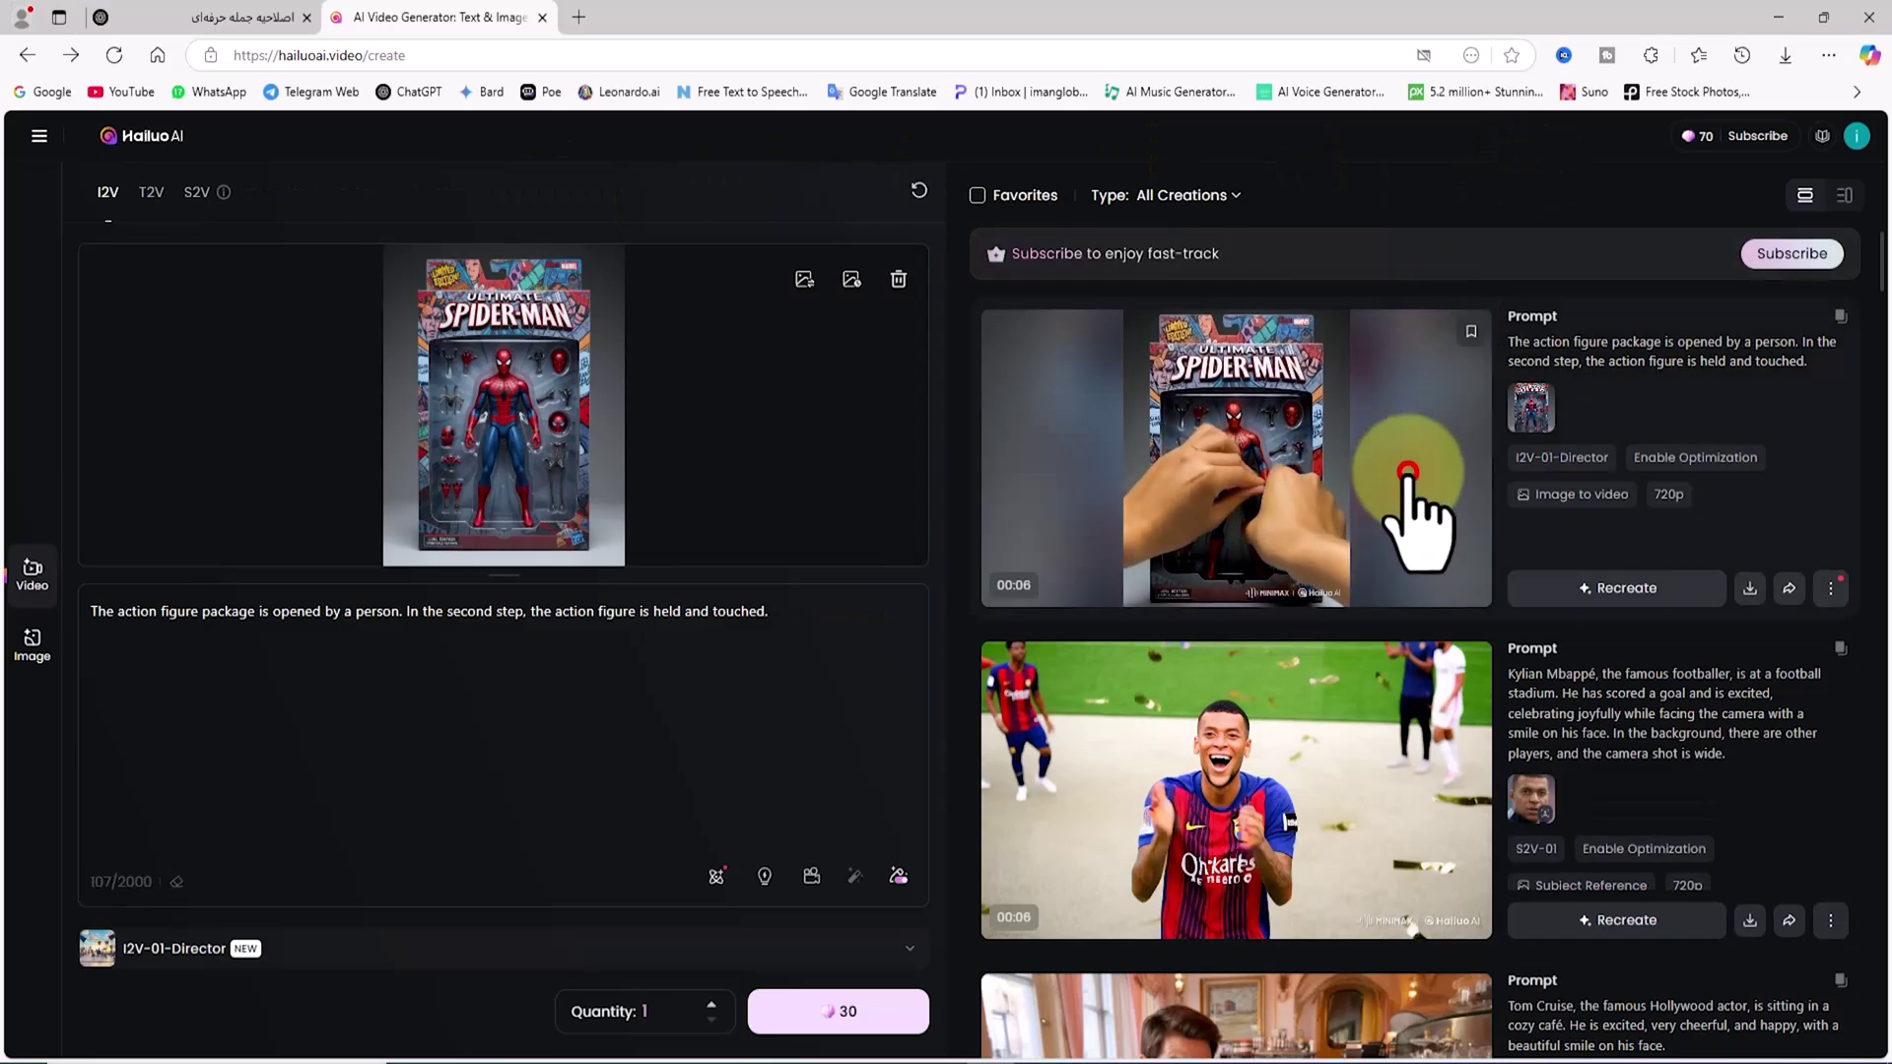
# - Open the new Spider-Man package-opening video card from the creations feed
pyautogui.click(1407, 478)
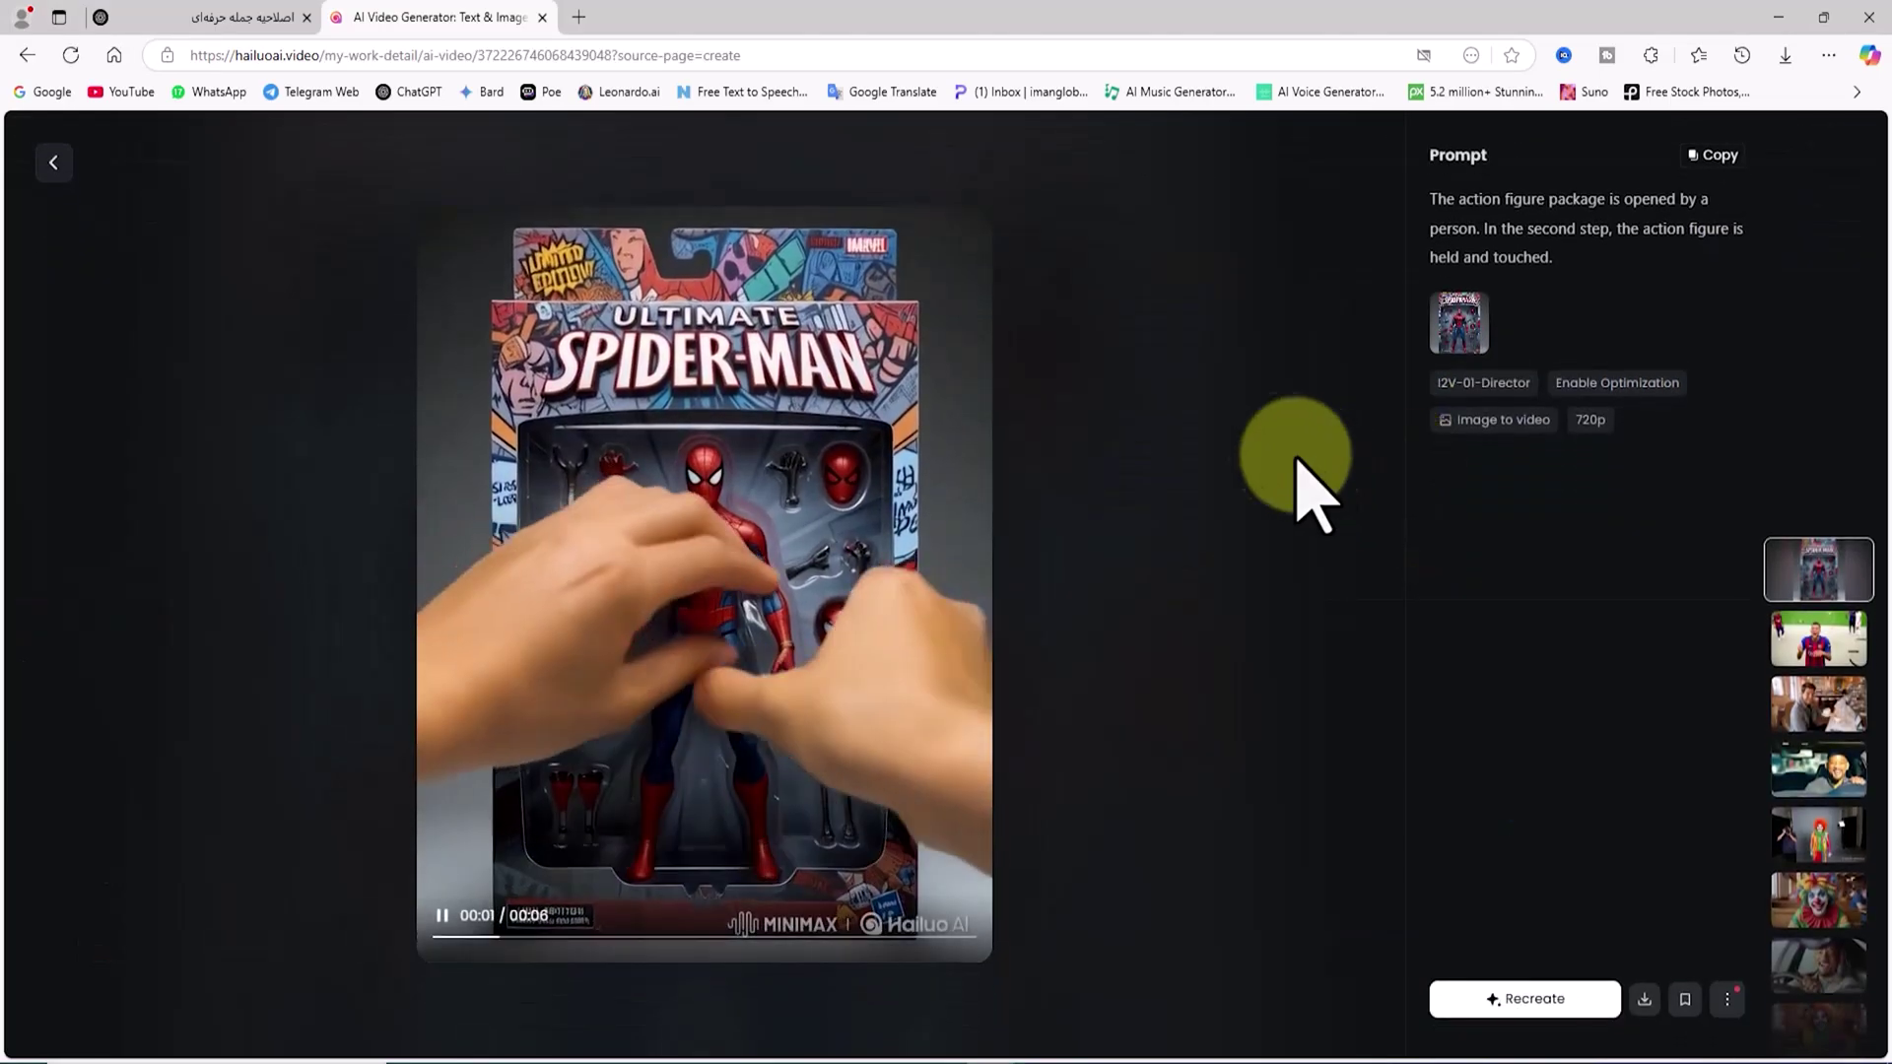